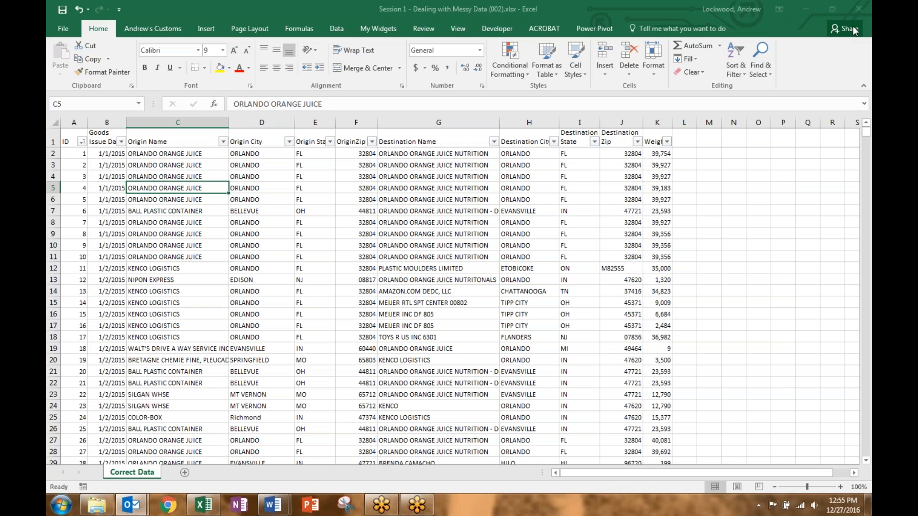
Step: Examine the goods issue date, origin, destination, zip and weight columns of the shipment data
left_click(684, 199)
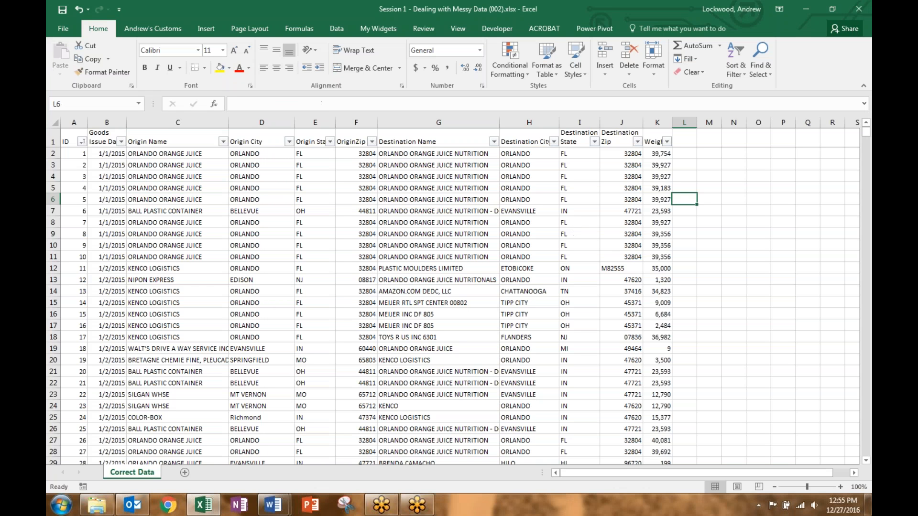
left_click(683, 155)
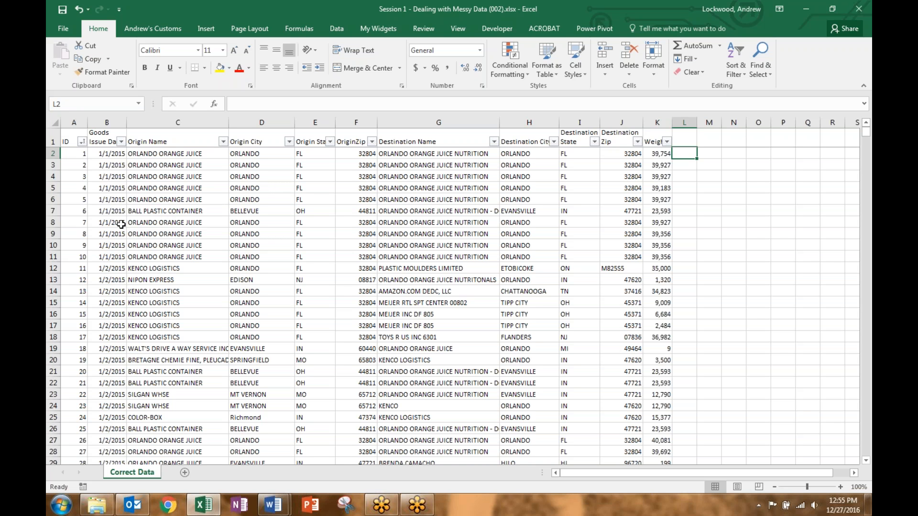
left_click(109, 122)
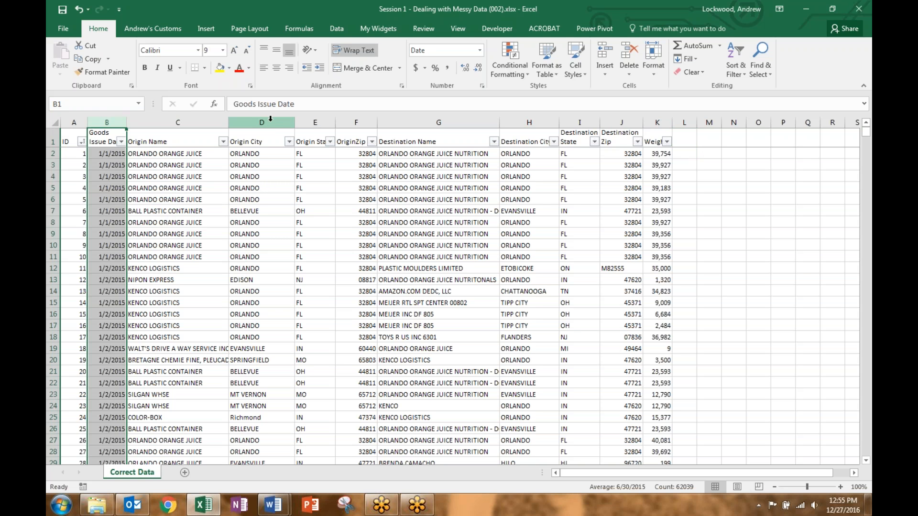
left_click_drag(261, 123, 356, 123)
left_click_drag(529, 123, 621, 123)
left_click(438, 122)
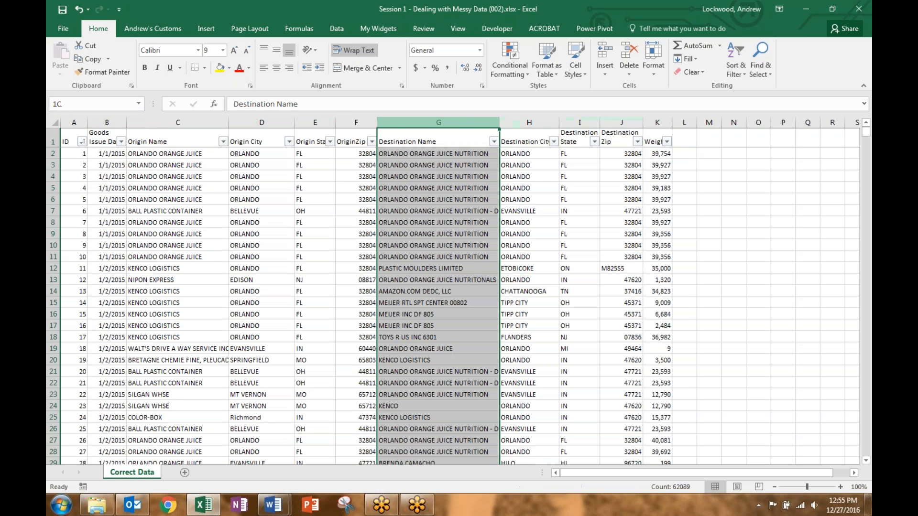
left_click(178, 123)
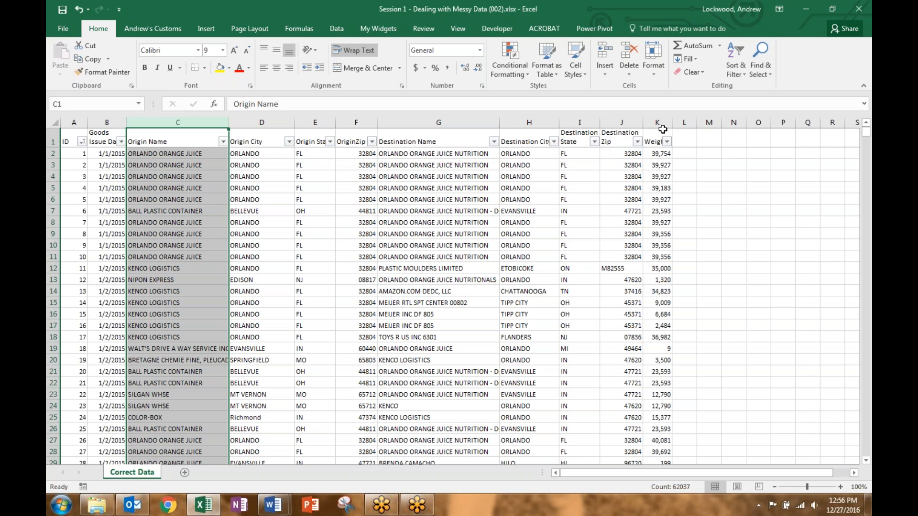
left_click(622, 122)
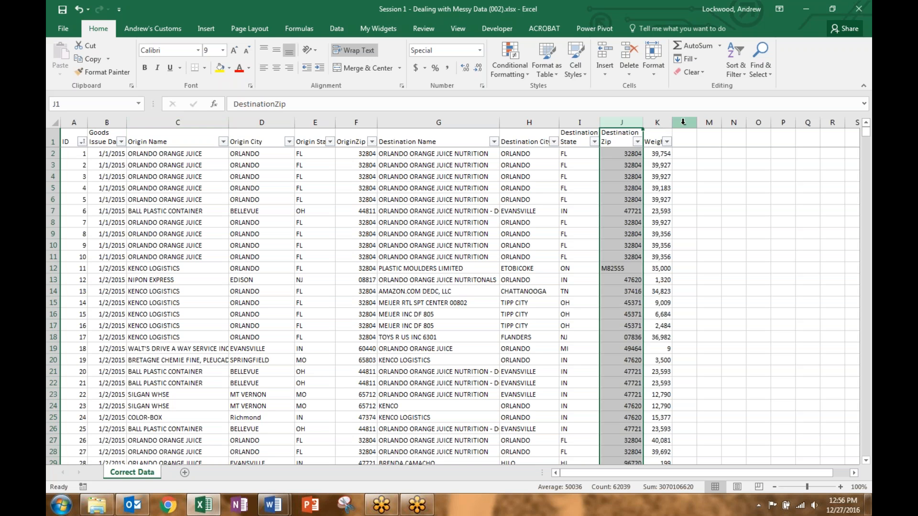
left_click(657, 122)
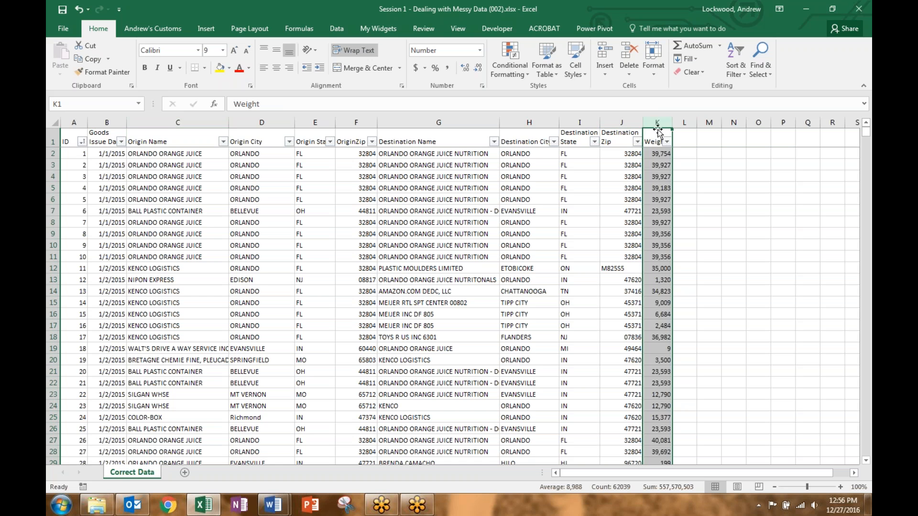
left_click(695, 186)
Step: Enter the formula =WEEKDAY(B2) in cell L2 to get the weekday number of the first goods issue date
left_click(682, 153)
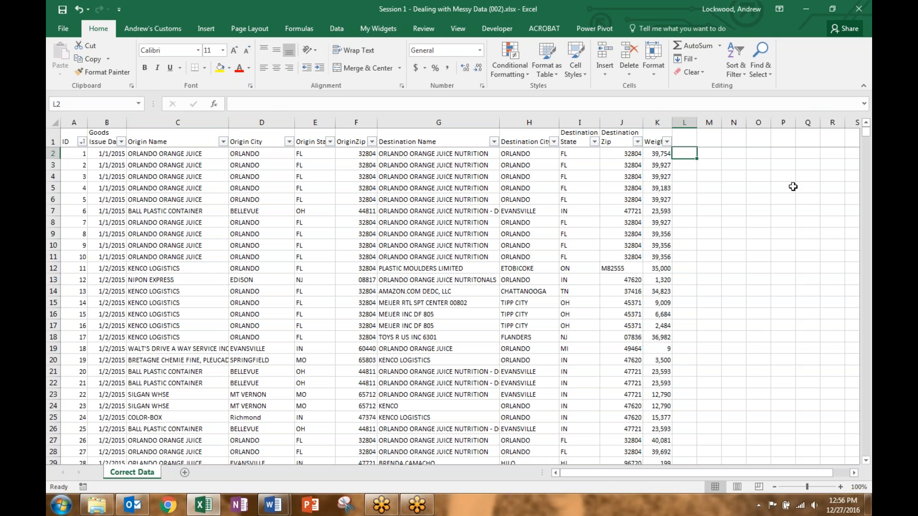
type("=")
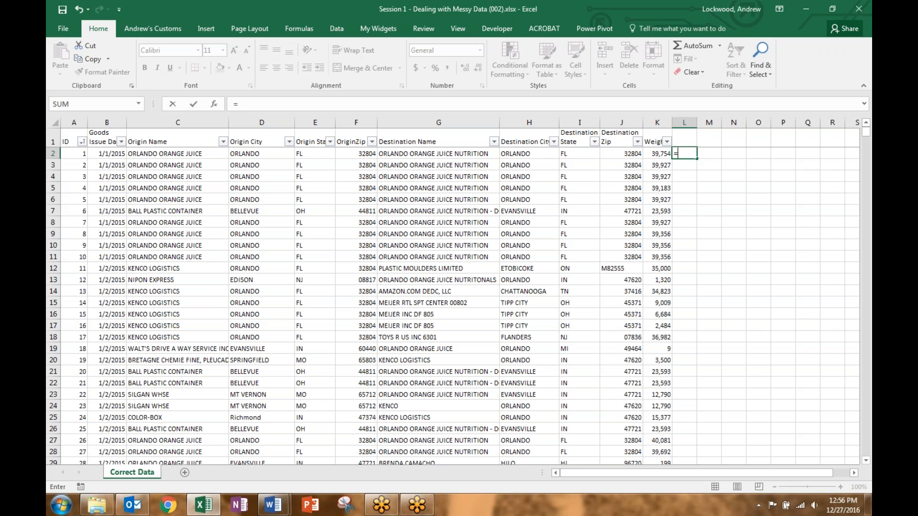
type("WEEKDa")
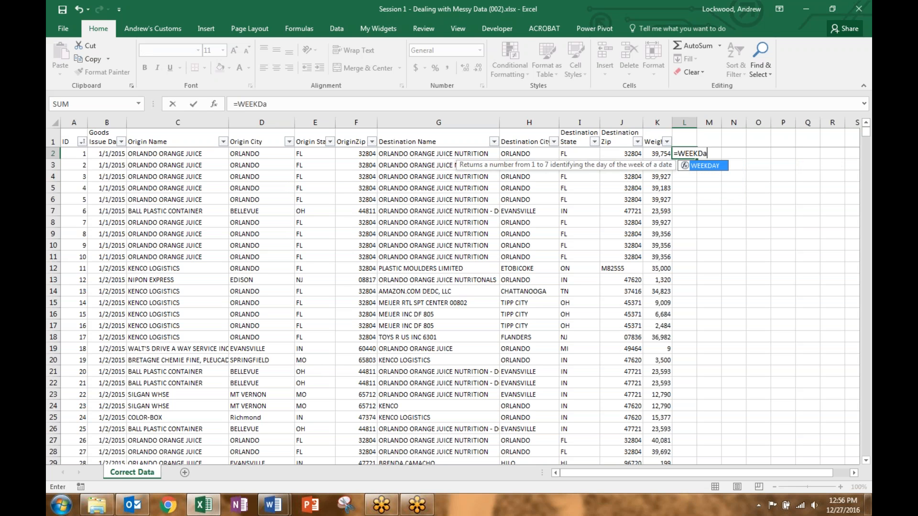
type("Y(b2)")
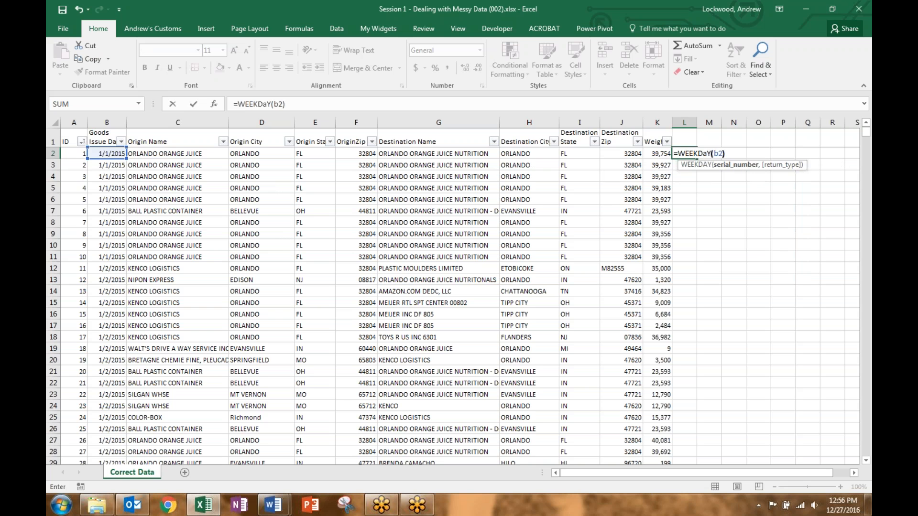
key("Return")
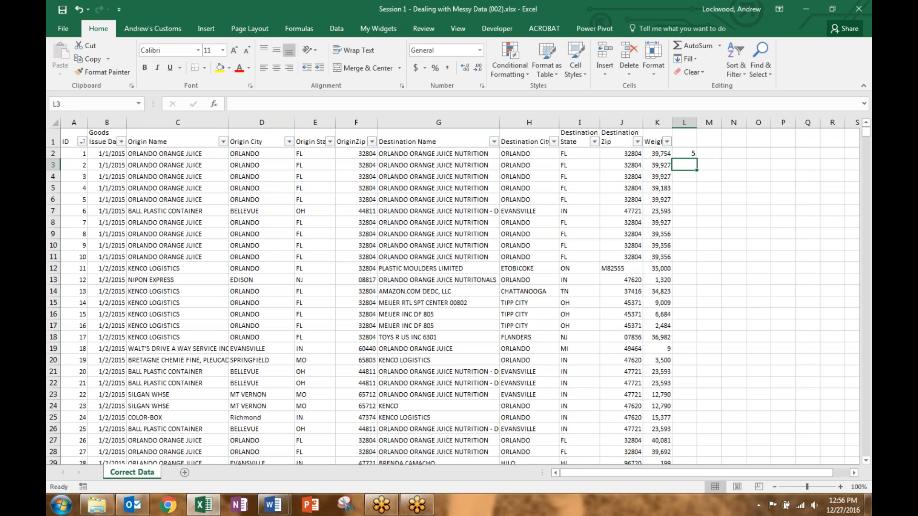
Step: Compare the weekday formula in L2 with the goods issue date in B2
left_click(693, 158)
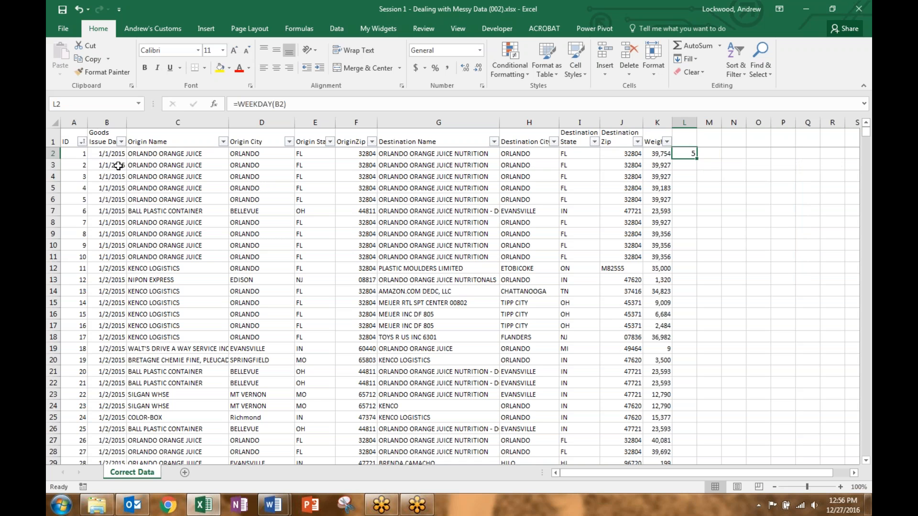
left_click(105, 145)
left_click(102, 153)
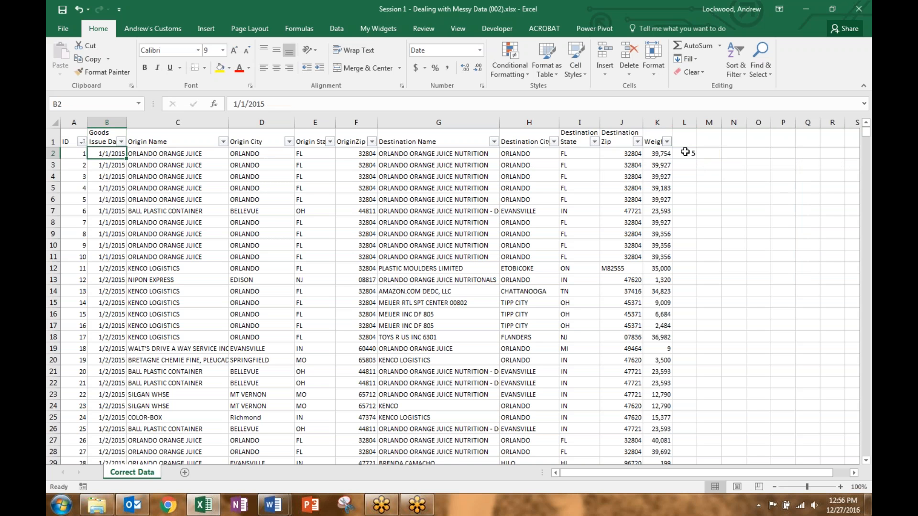
left_click(686, 152)
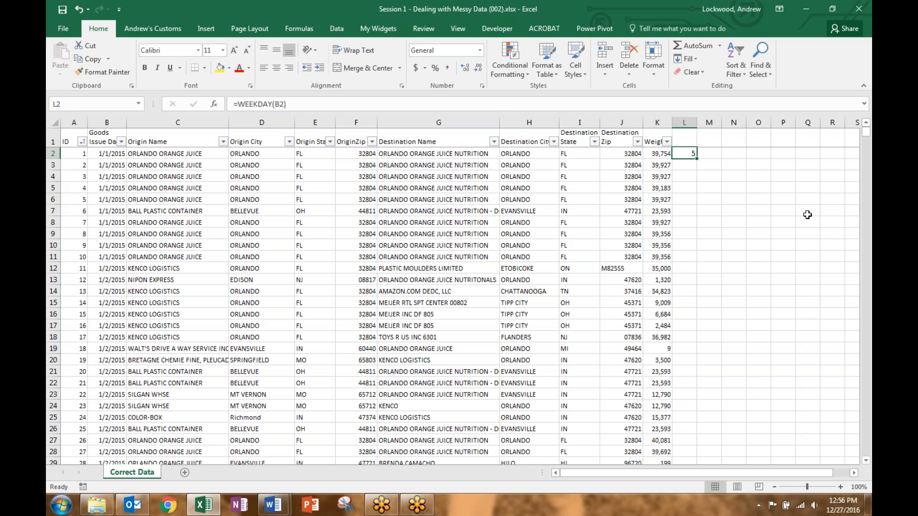
left_click(710, 167)
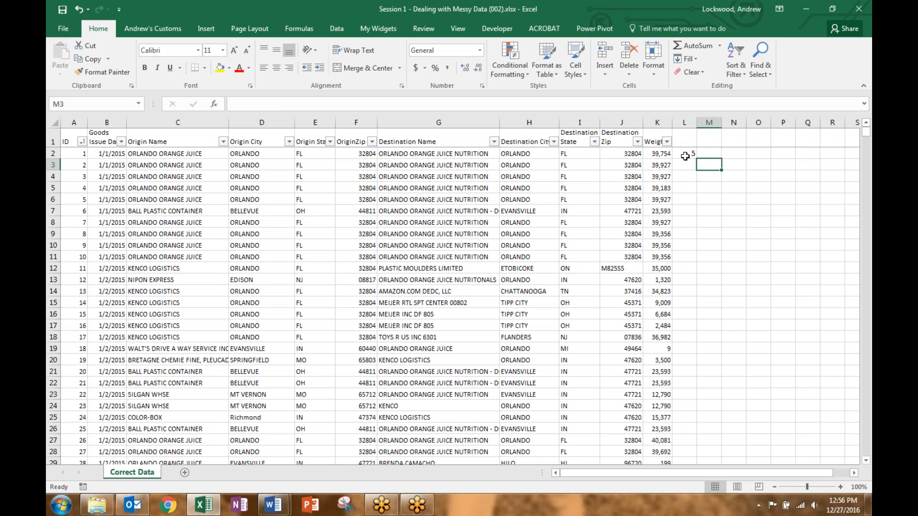
Step: Replace the formula in L2 with =WEEKNUM(B2) to get the week number of the first goods issue date
left_click(684, 155)
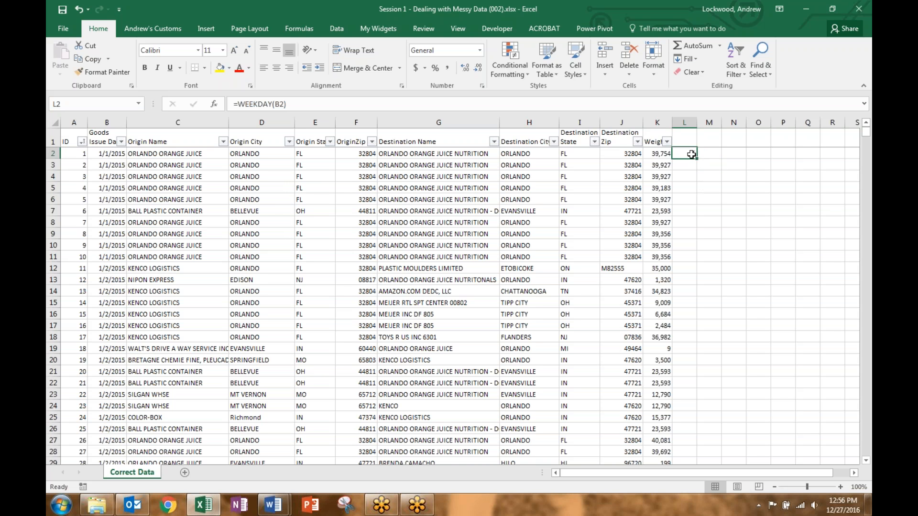
type("=W")
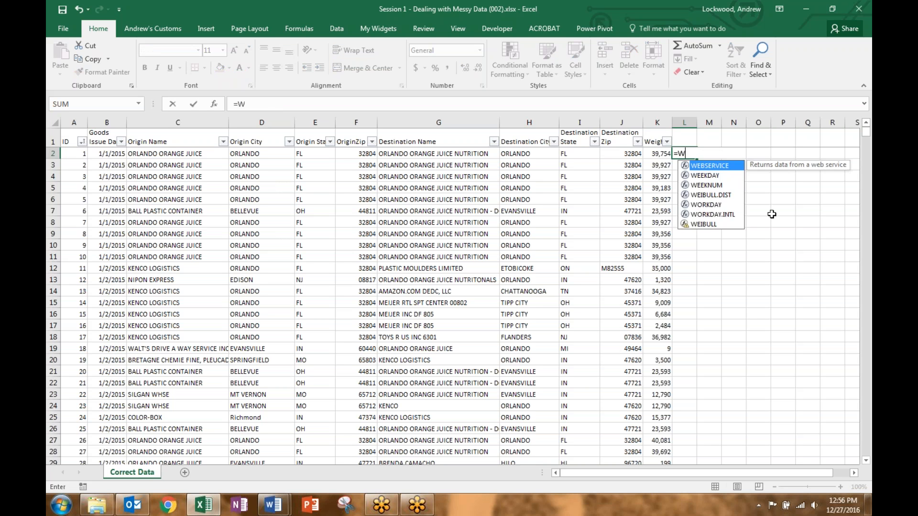
type("EEKNUM(")
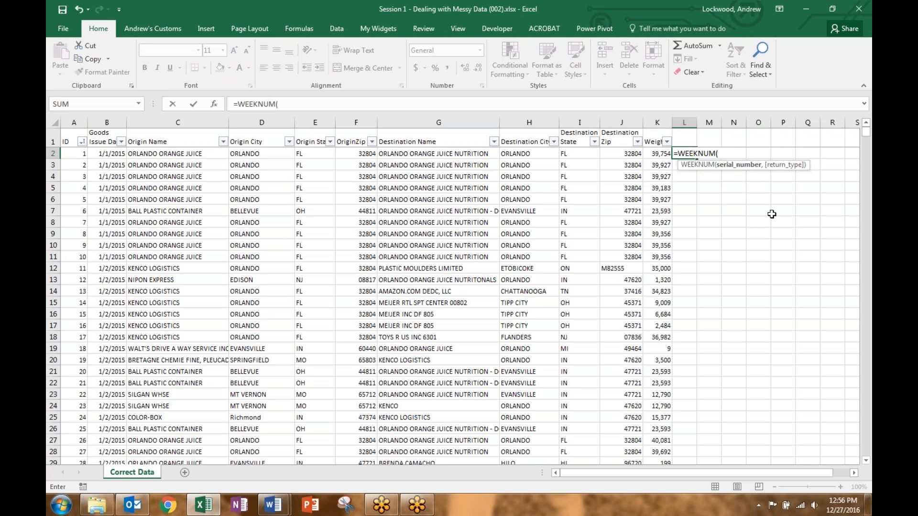
key("BackSpace")
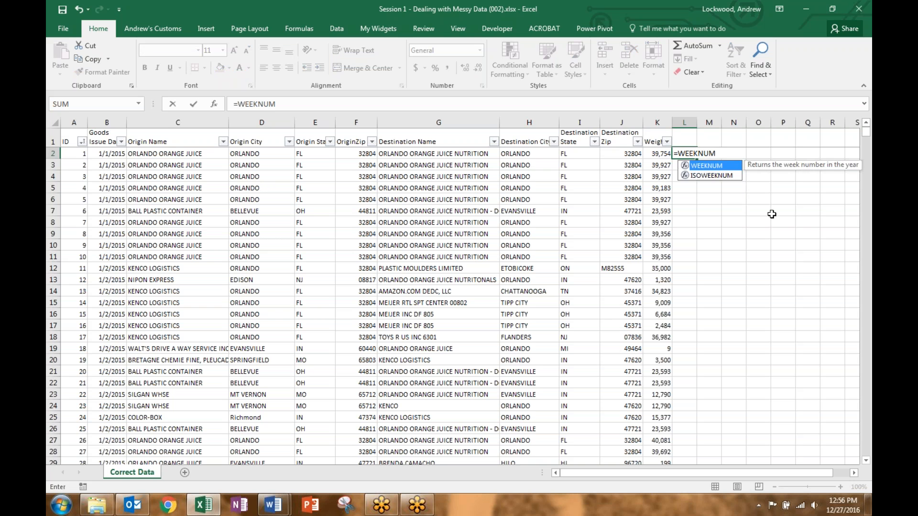
type("(b")
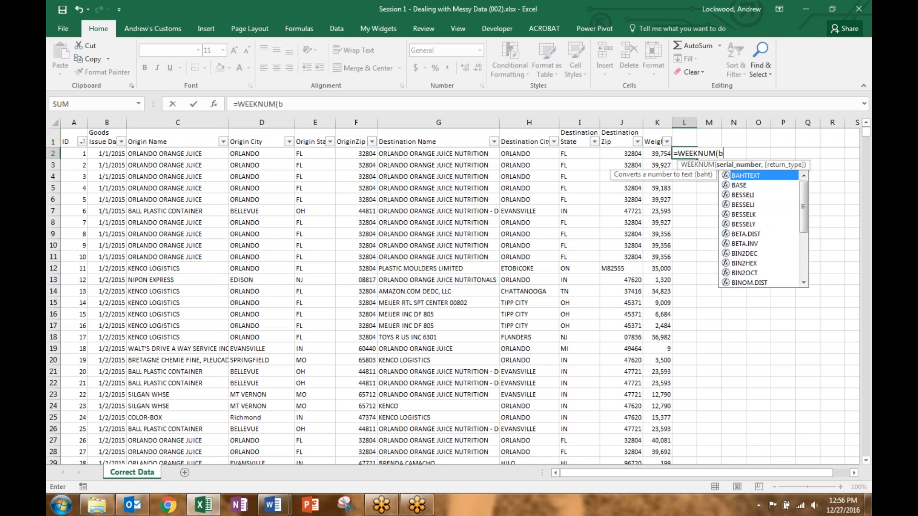
type("2)")
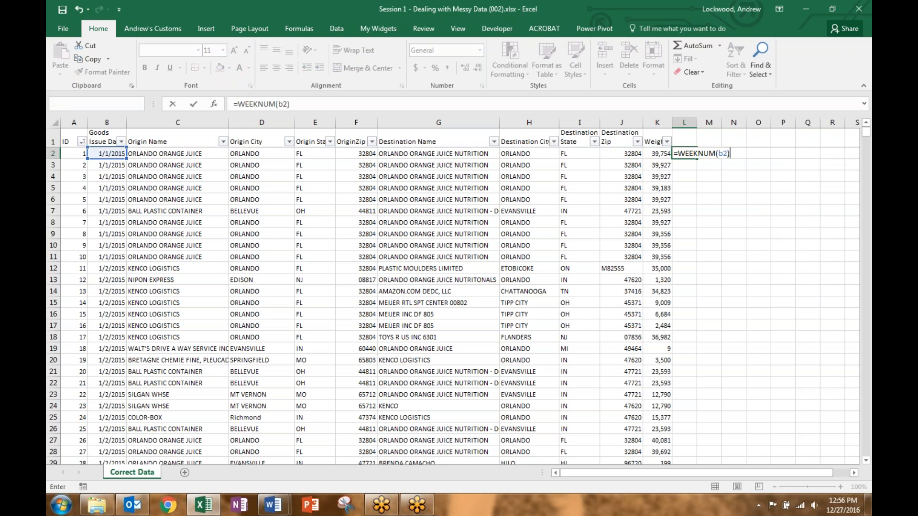
key("ctrl+Return")
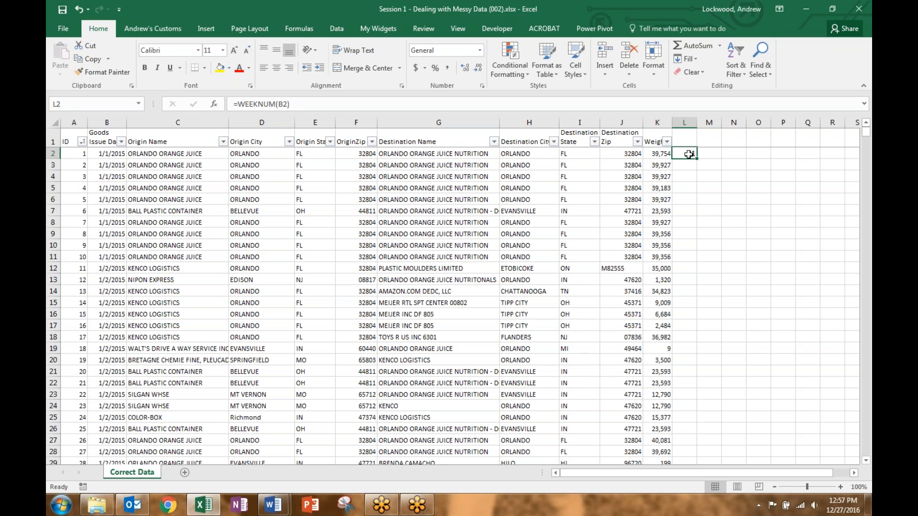
Step: Replace the formula in L2 with =YEAR(B2) to extract the year of the first goods issue date
type("=YE")
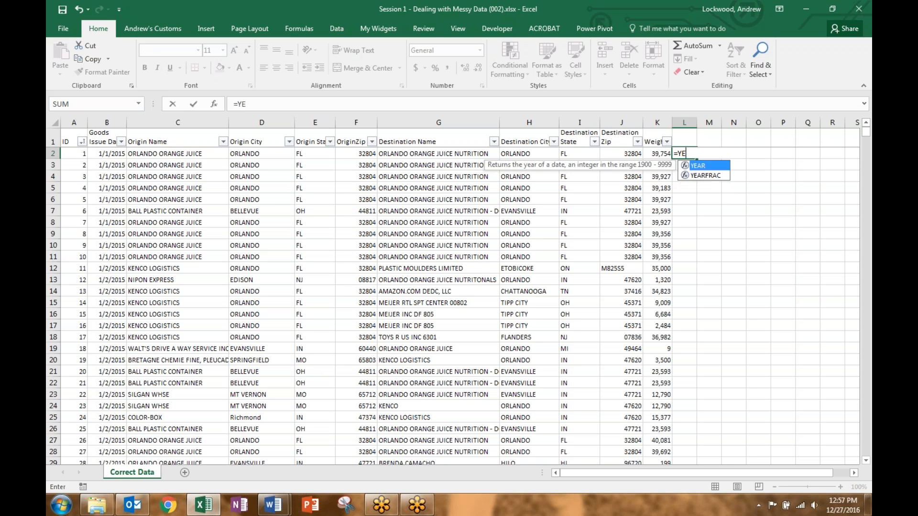
type("AR(B2)")
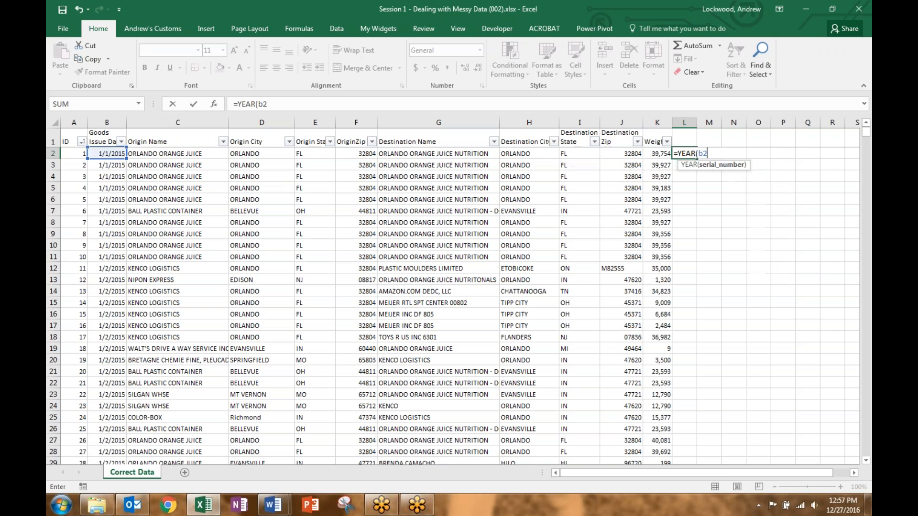
key("Return")
key("Up")
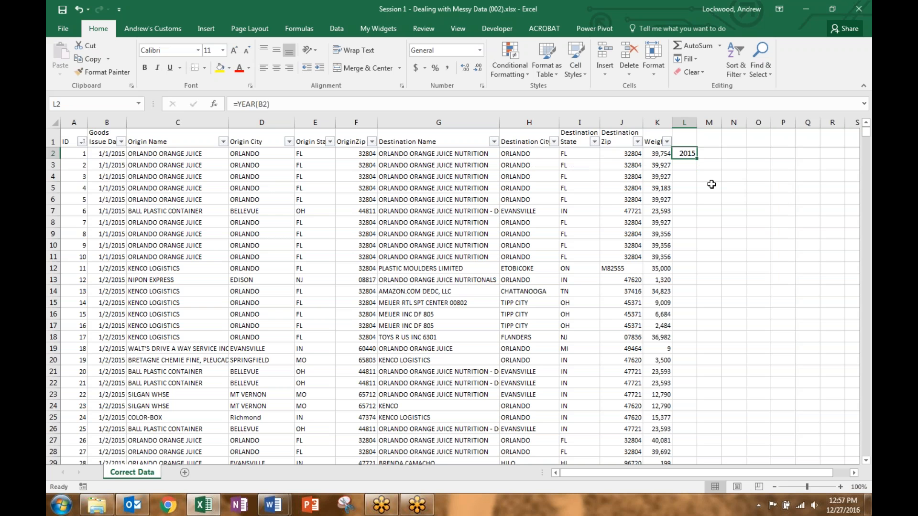
type("=MONTH")
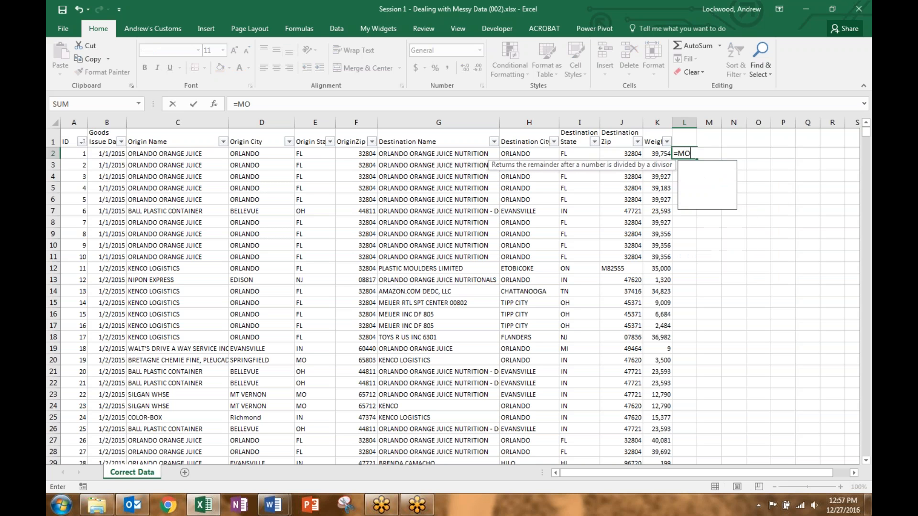
key("BackSpace")
key("BackSpace")
key("BackSpace")
key("BackSpace")
key("BackSpace")
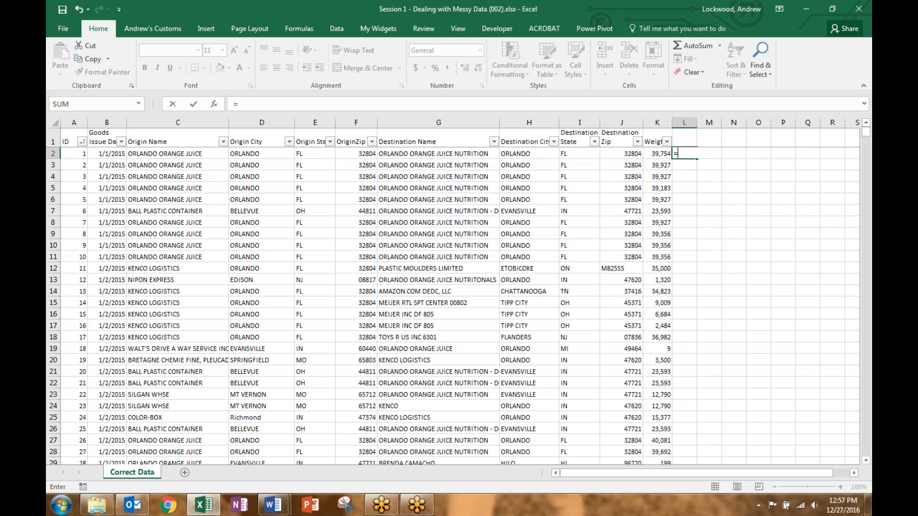
type("DAY(")
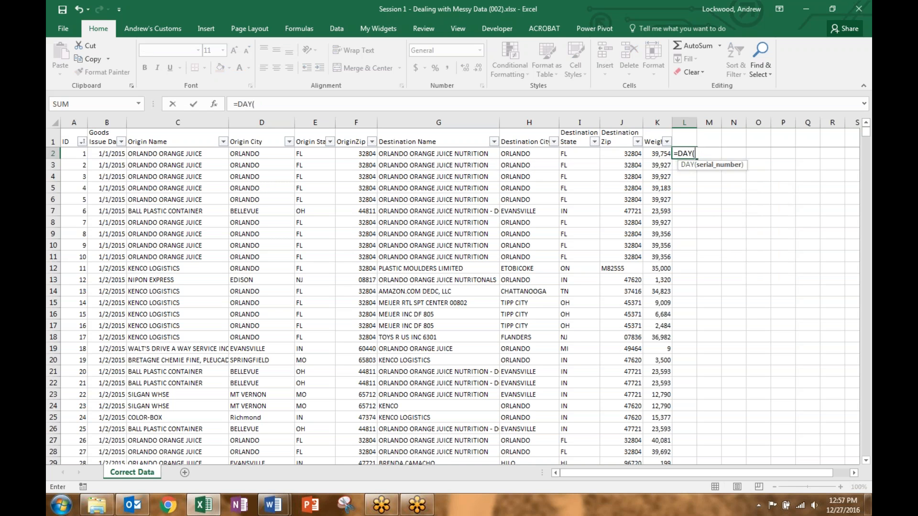
key("BackSpace")
key("BackSpace")
key("BackSpace")
key("BackSpace")
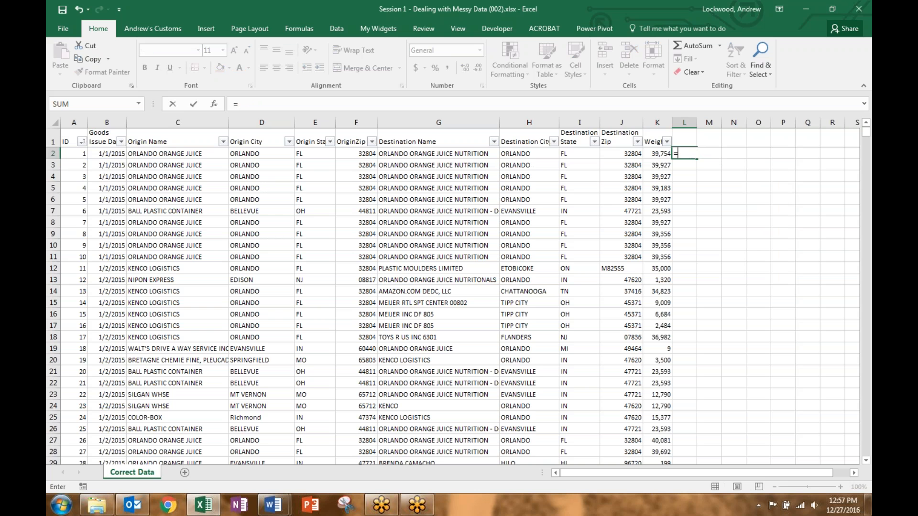
key("BackSpace")
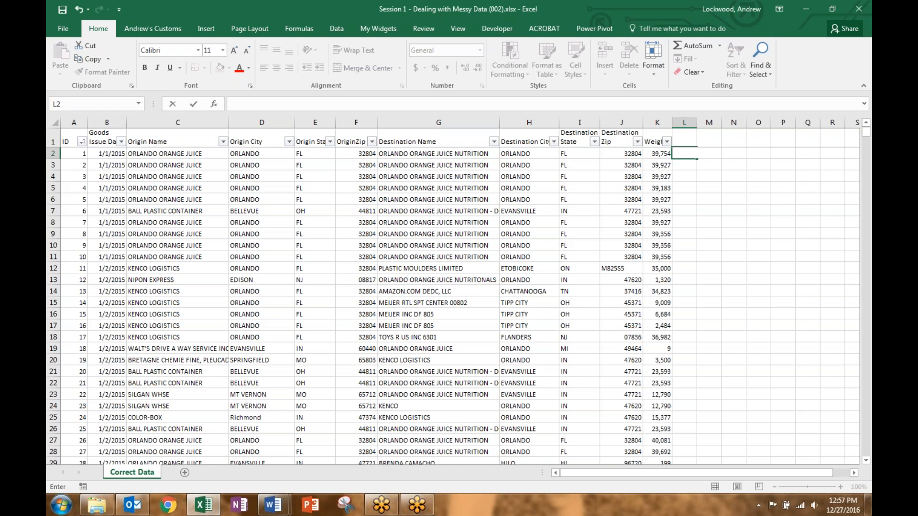
Step: Enter the date 1/13/2015 in cell L2 in place of the formula
type("1/")
type("13/201")
type("5")
key("Return")
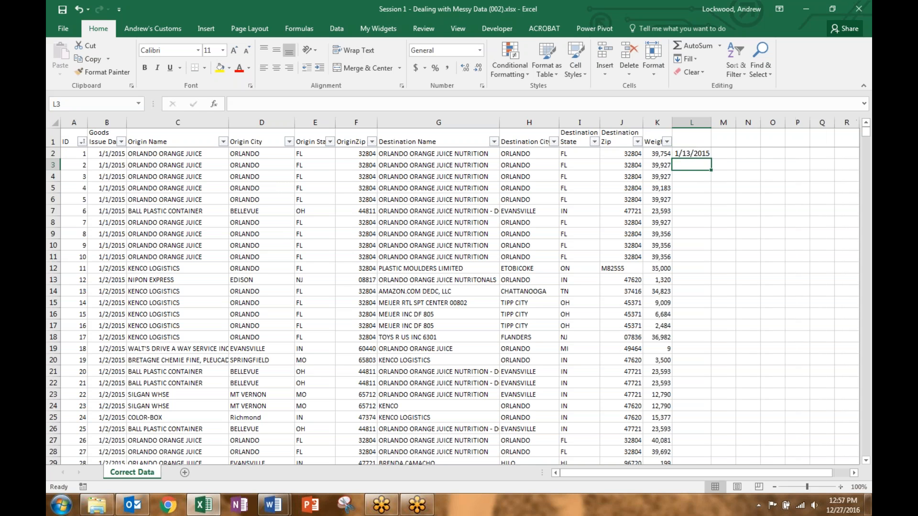
key("Up")
Step: Enter =NETWORKDAYS(B2,L2) in cell M2 to count the workdays between the goods issue date and the date in L2
left_click(722, 153)
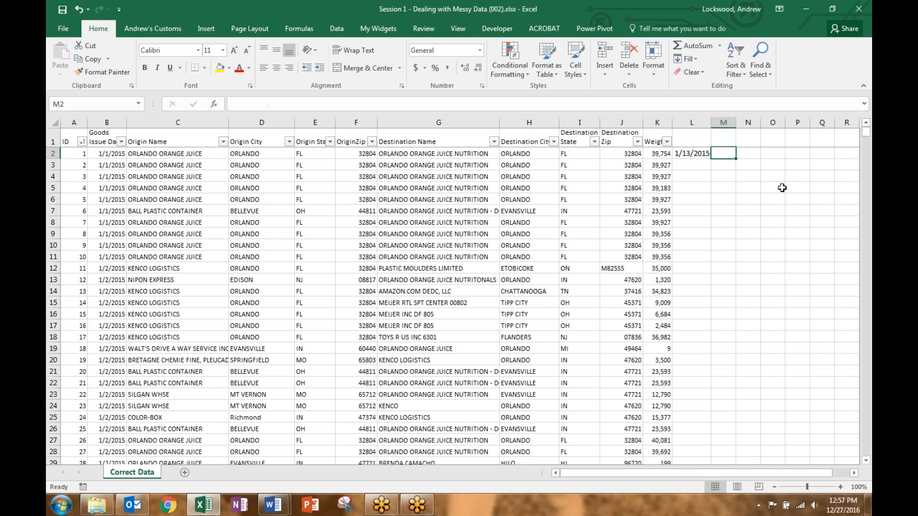
type("=")
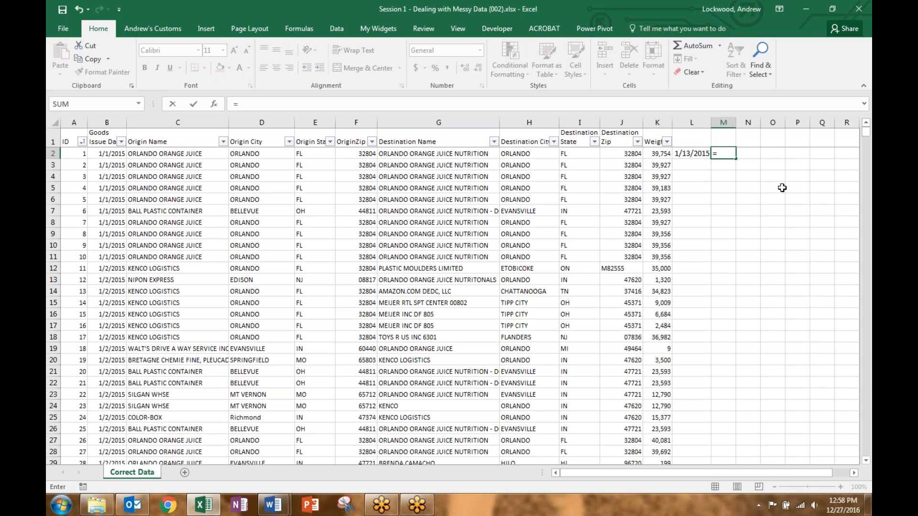
type("NET")
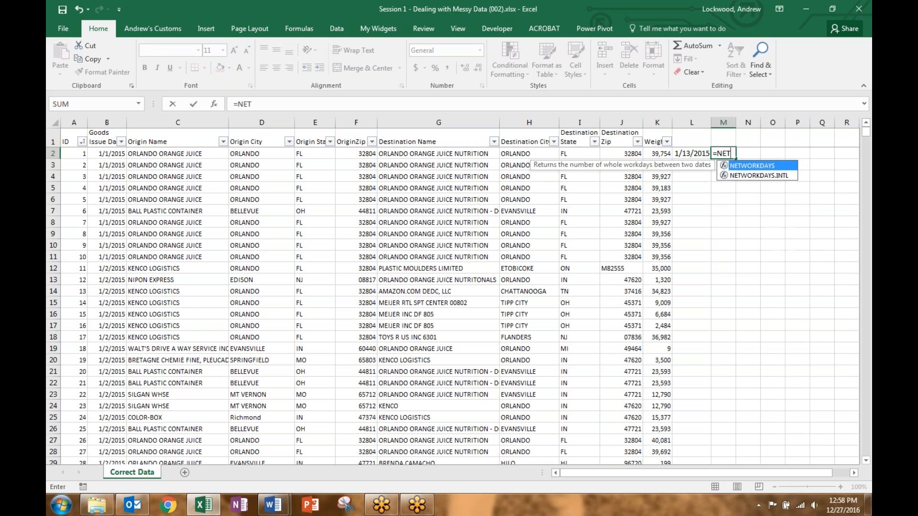
key("Tab")
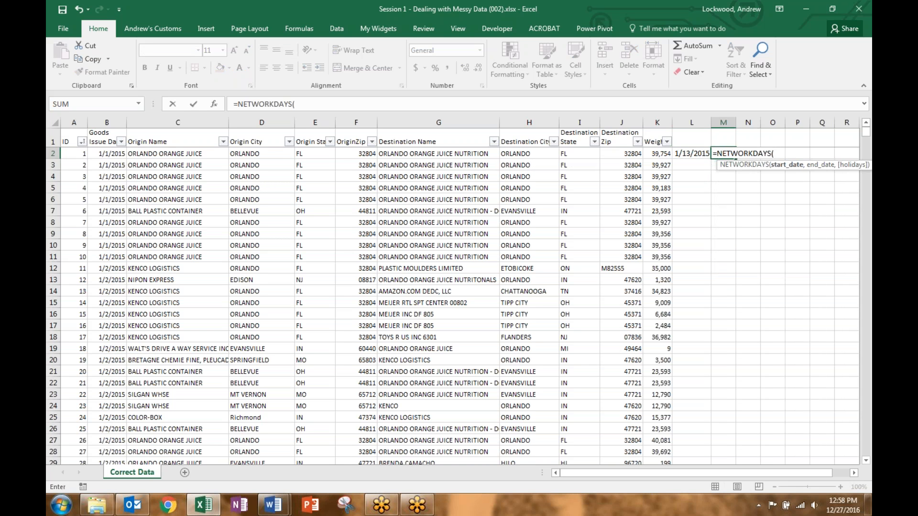
left_click(117, 153)
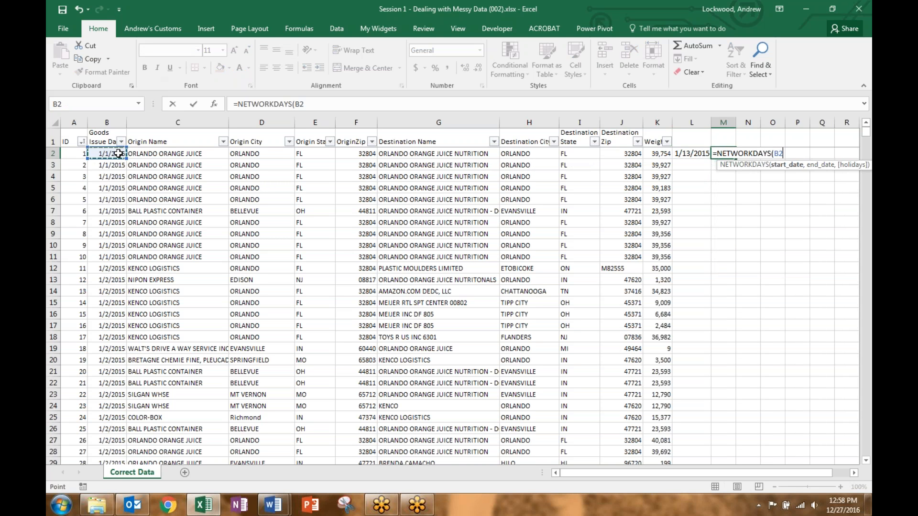
type(",")
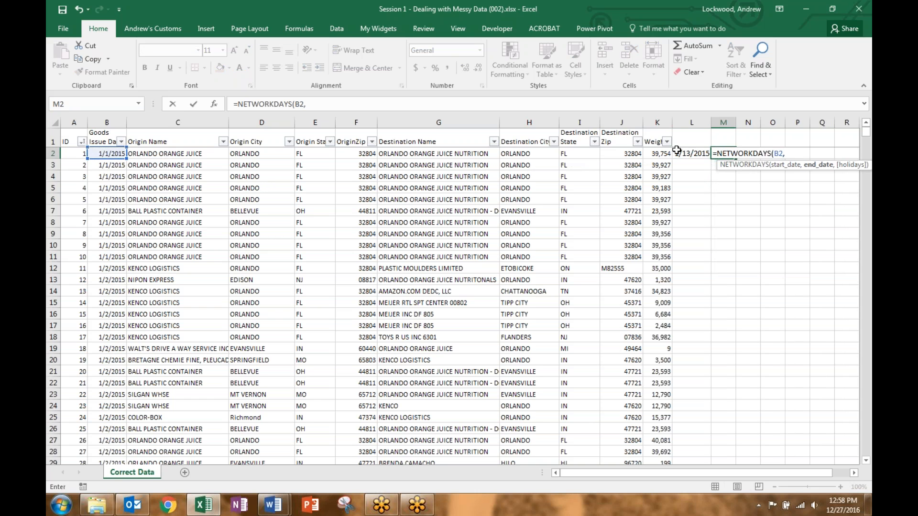
left_click(688, 153)
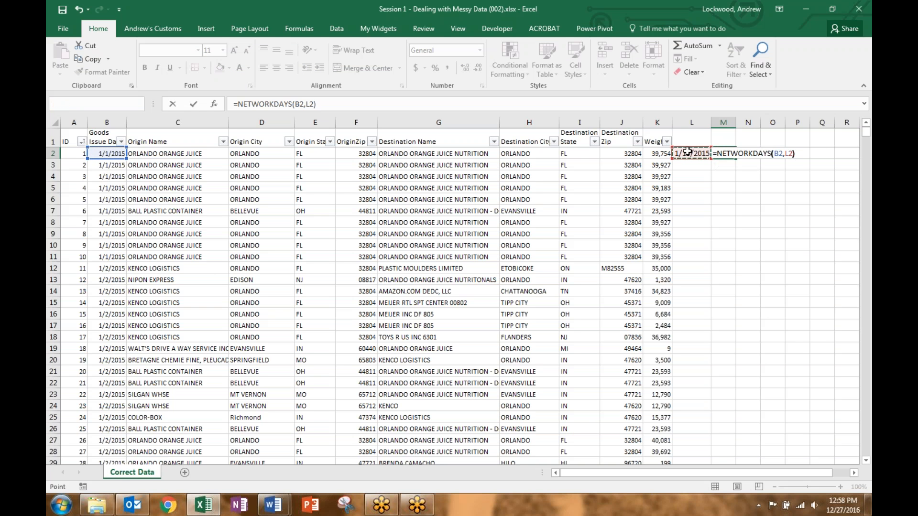
key("Return")
left_click(727, 152)
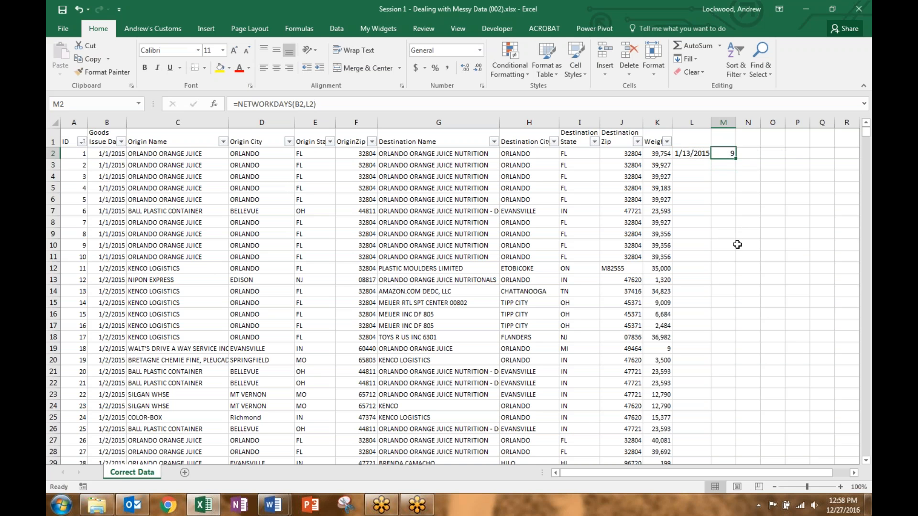
Step: Enter =L2-B2 in cell N2 to calculate the calendar days between the two dates
key("Right")
type("=")
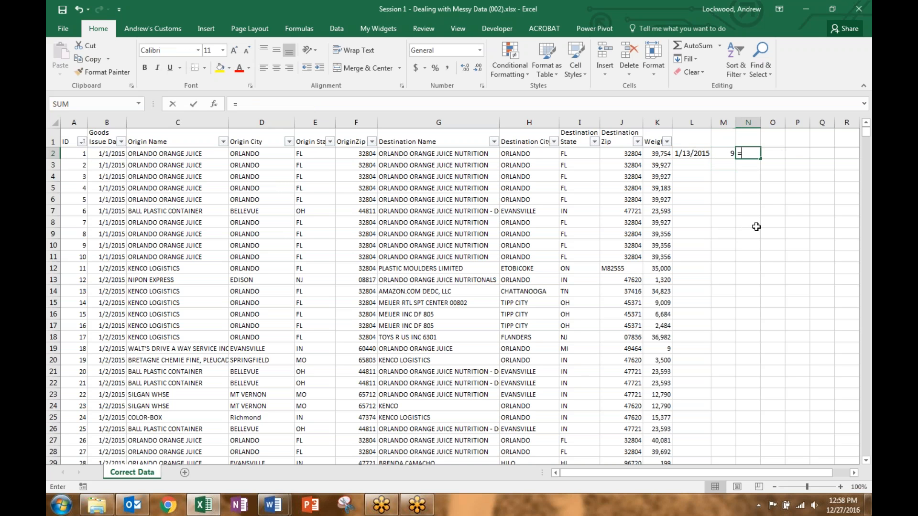
left_click(692, 154)
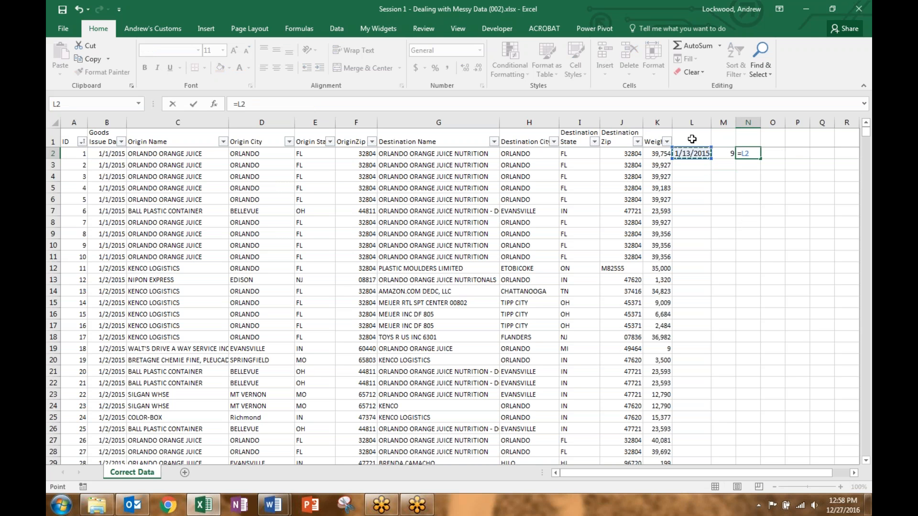
type("-")
left_click(114, 153)
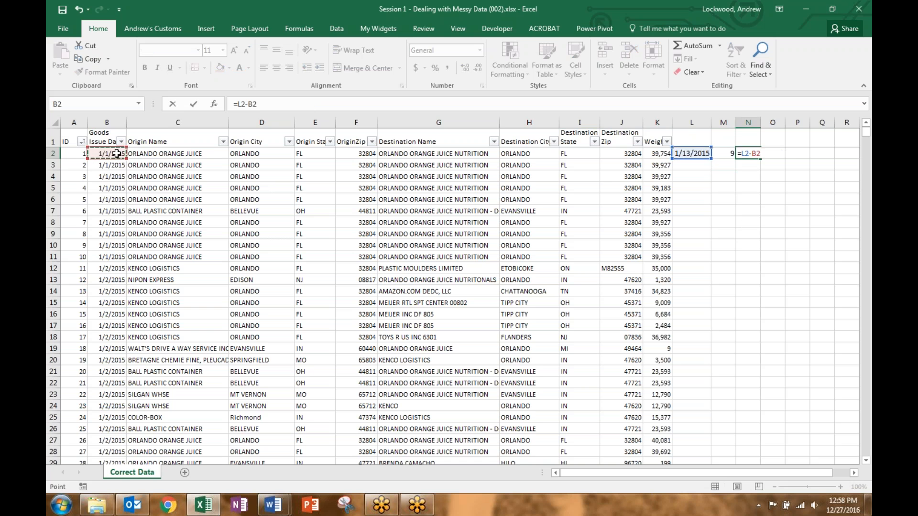
key("Return")
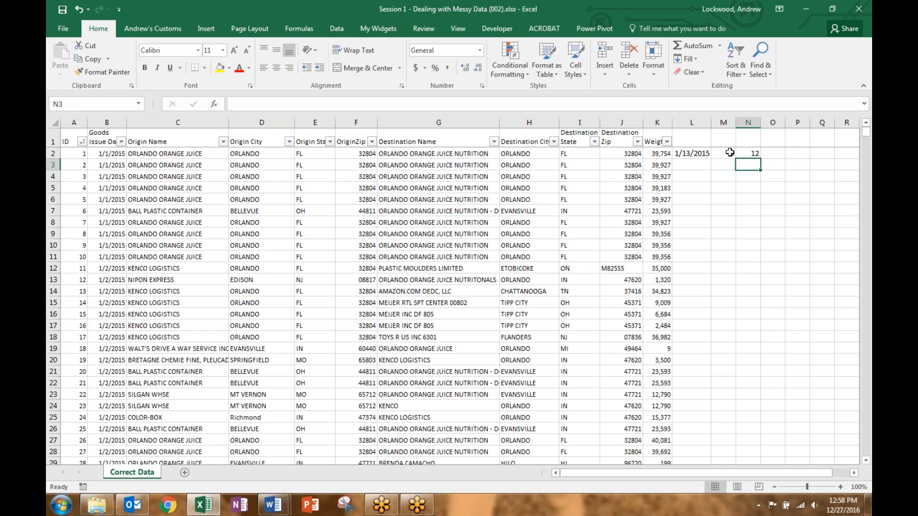
Step: Subtract 1 from the workday formula in M2 so it reads =NETWORKDAYS(B2,L2)-1
left_click(102, 154)
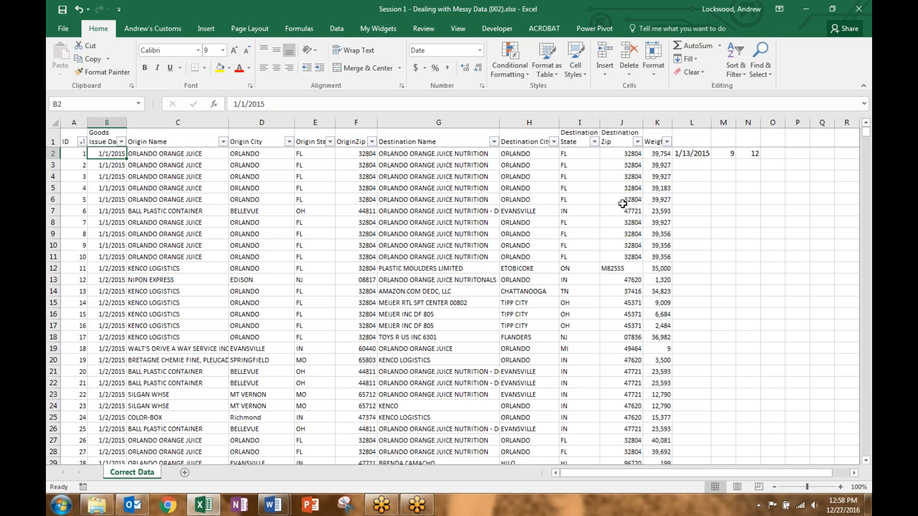
left_click(682, 155)
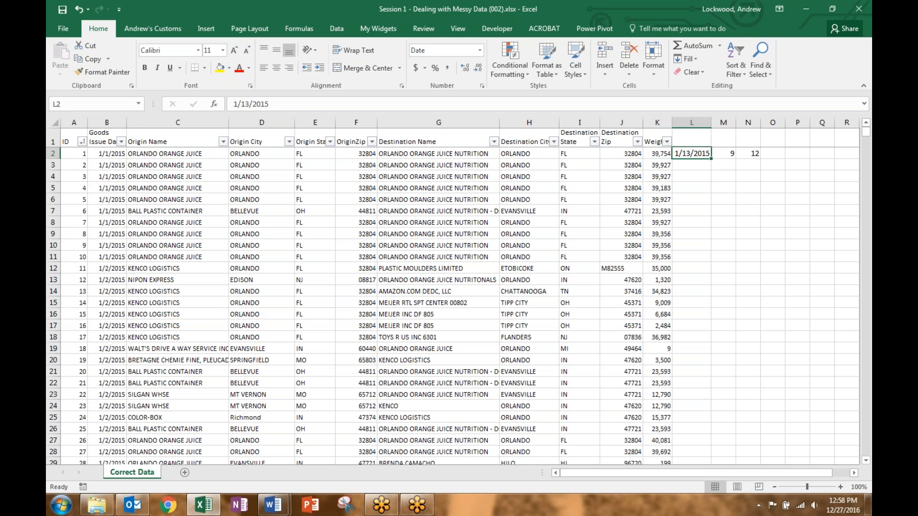
left_click(727, 153)
left_click(333, 106)
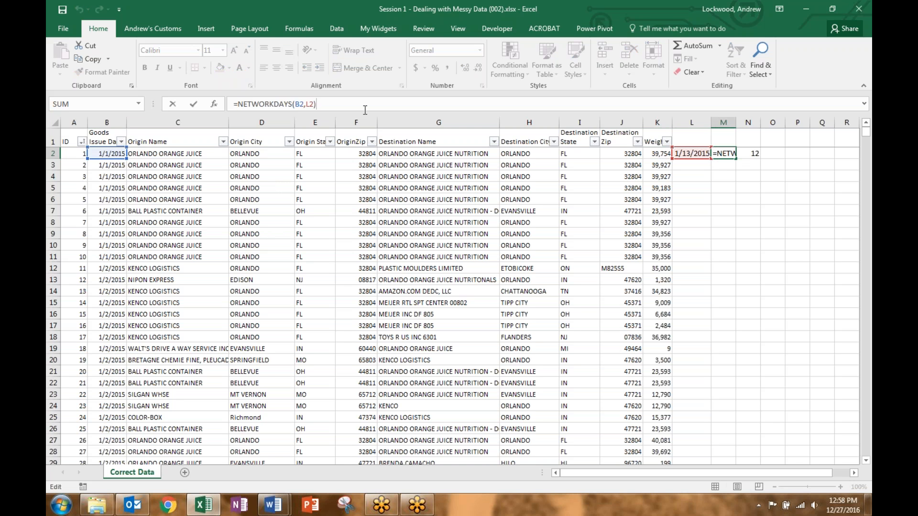
type("-1")
key("Return")
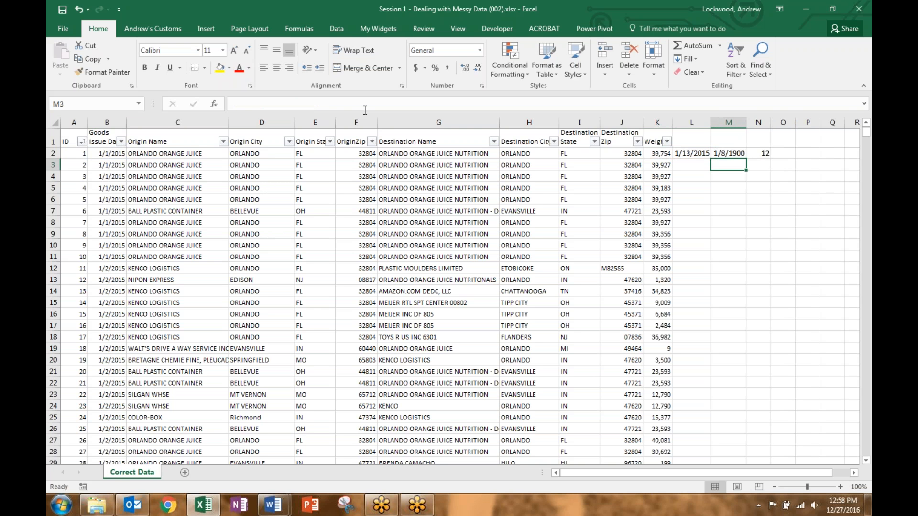
Step: Format column M as Number with 0 decimal places and check the formula in M2
left_click(726, 122)
right_click(736, 164)
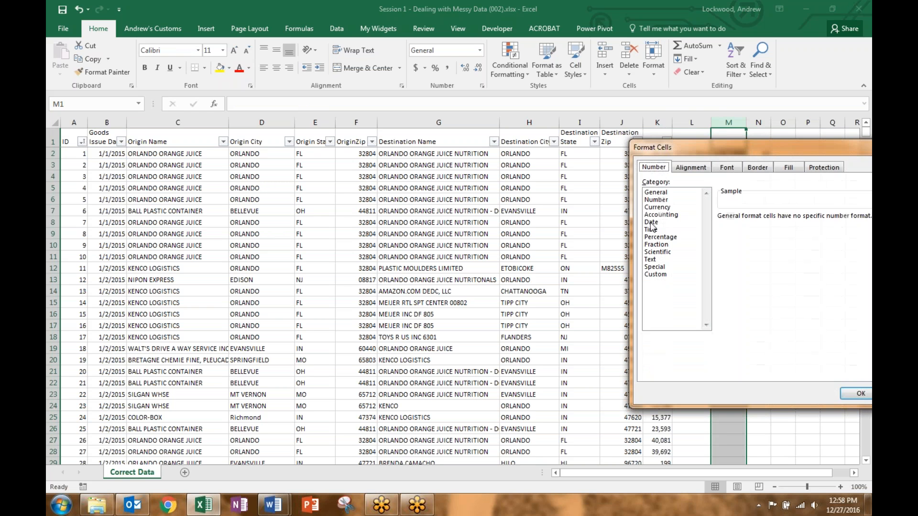
left_click(656, 199)
left_click_drag(732, 146, 577, 132)
left_click(640, 205)
left_click(640, 205)
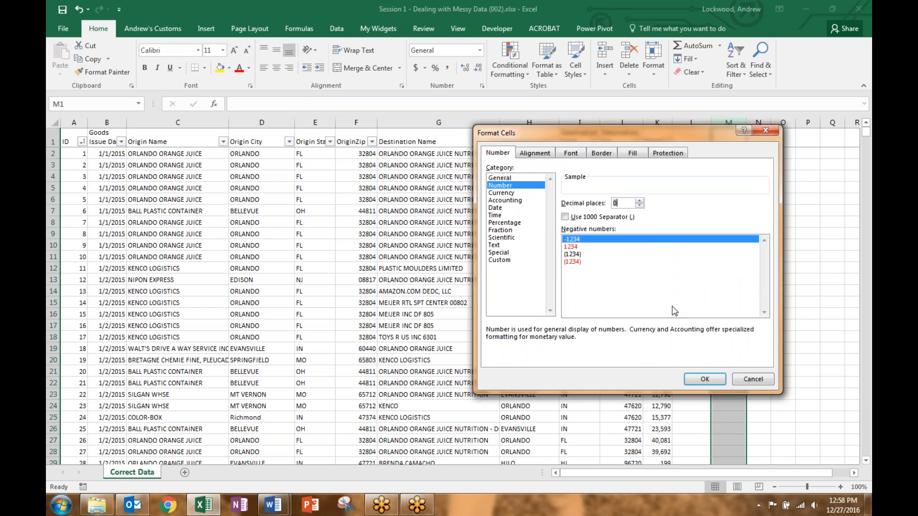
left_click(705, 379)
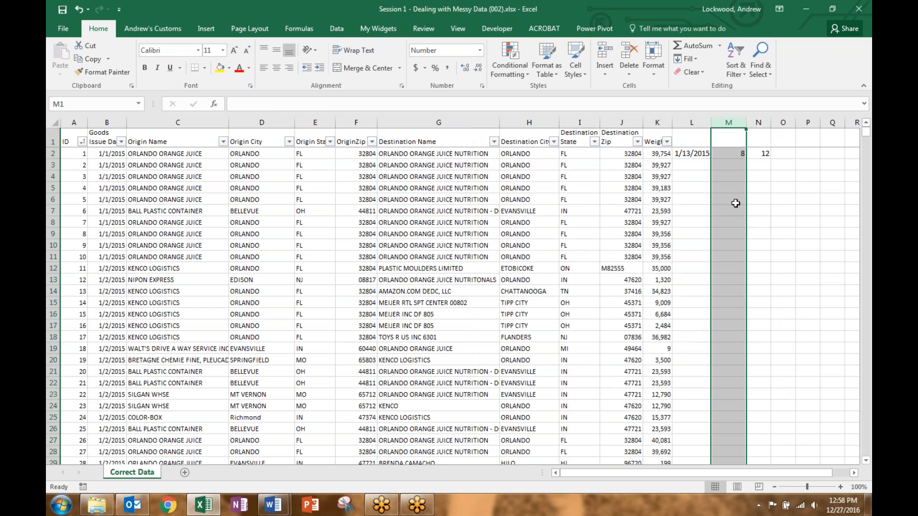
left_click(731, 153)
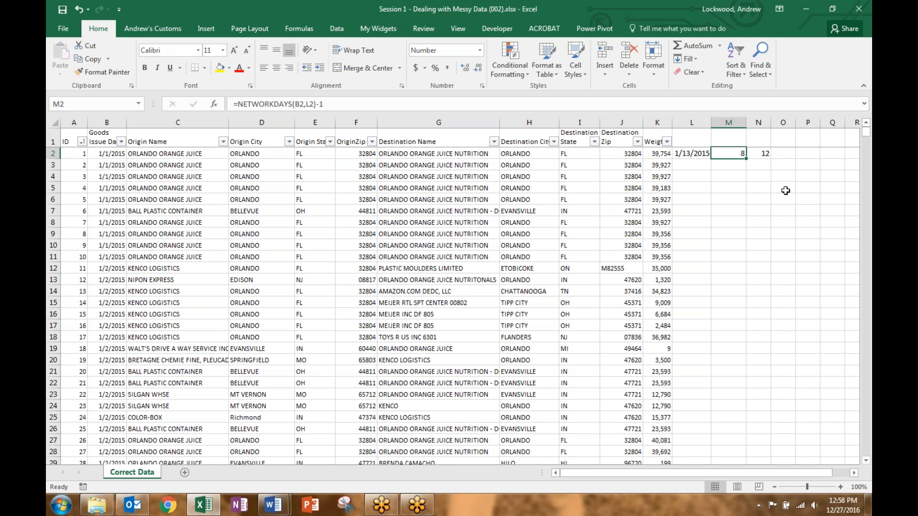
Step: Clear the date and the two day-count formulas from cells L2:N2
left_click_drag(691, 153, 764, 153)
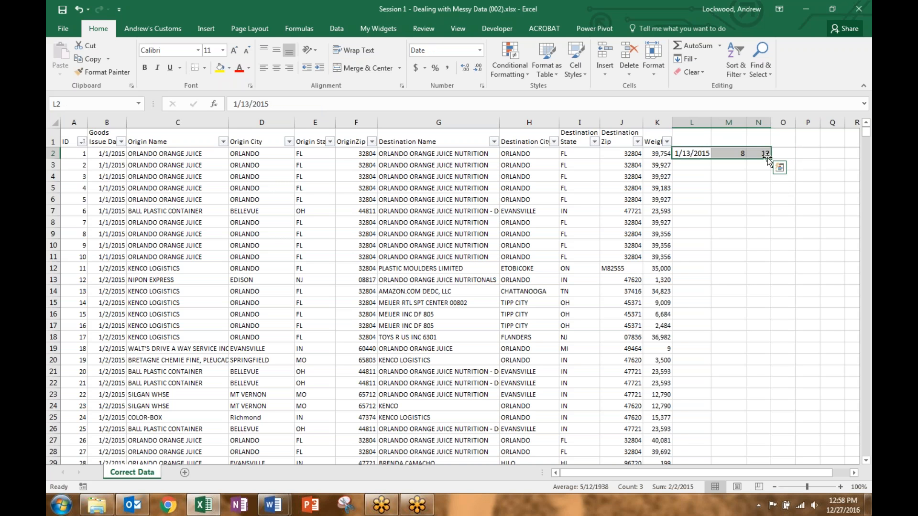
key("Delete")
key("Up")
key("Down")
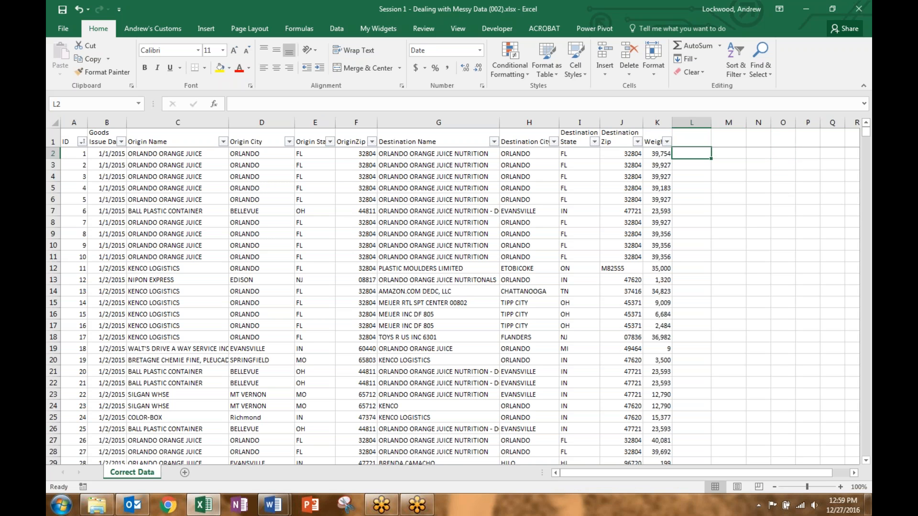
Step: Examine how Walmart is spelled in the Destination Name column, searching its filter list for "wal" without applying a filter
scroll(430, 231, "down", 4)
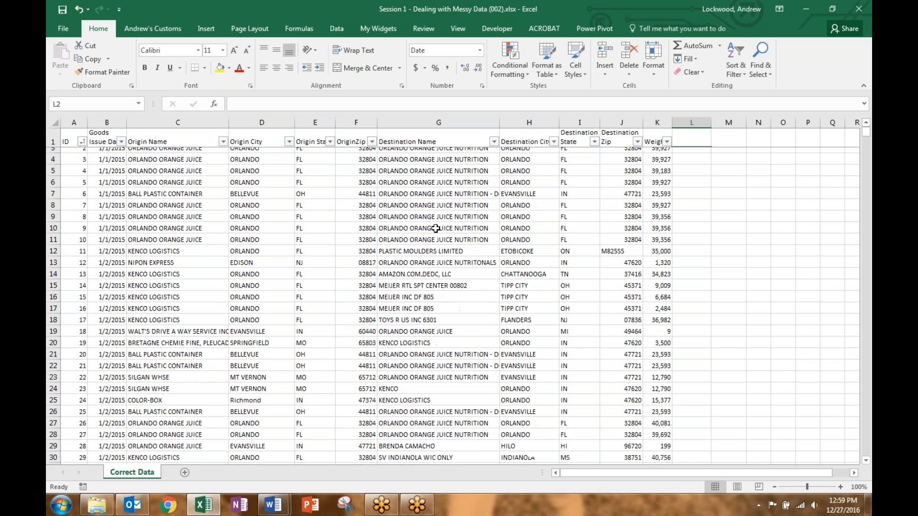
scroll(430, 223, "down", 7)
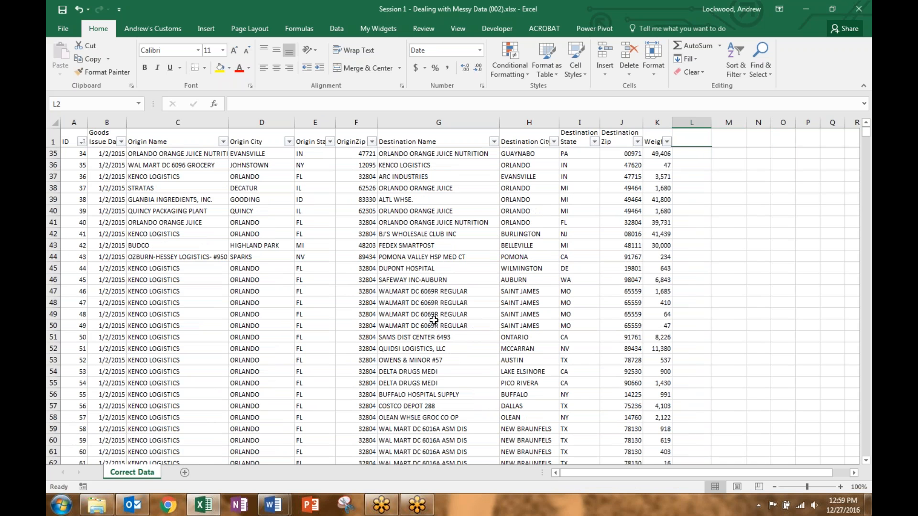
left_click_drag(406, 291, 407, 314)
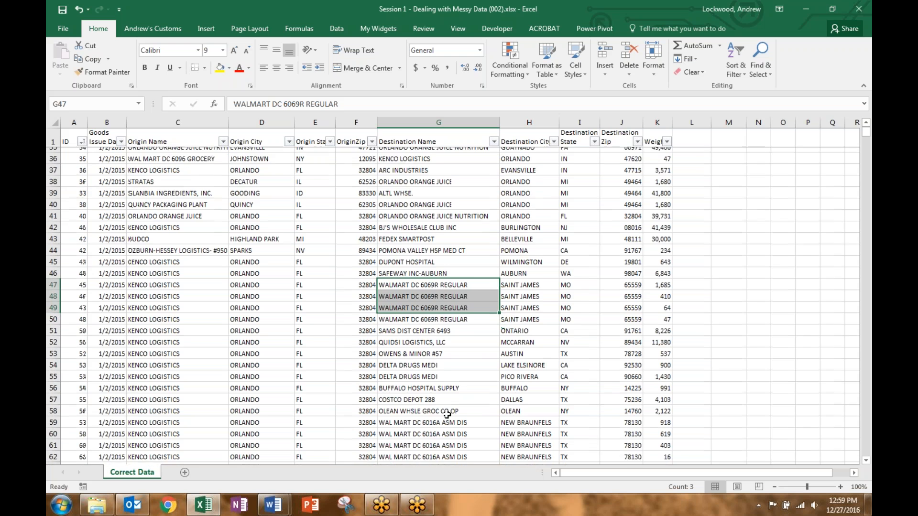
scroll(451, 397, "down", 2)
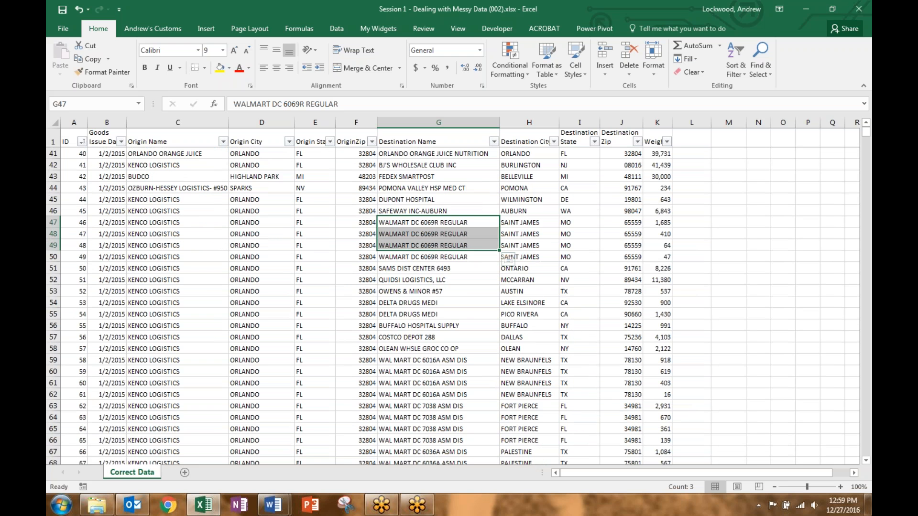
left_click(494, 142)
left_click(463, 240)
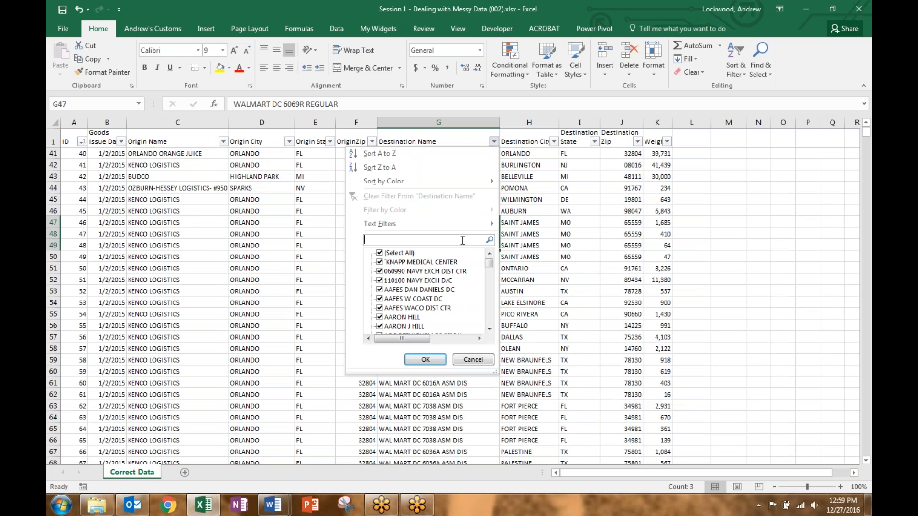
type("wal")
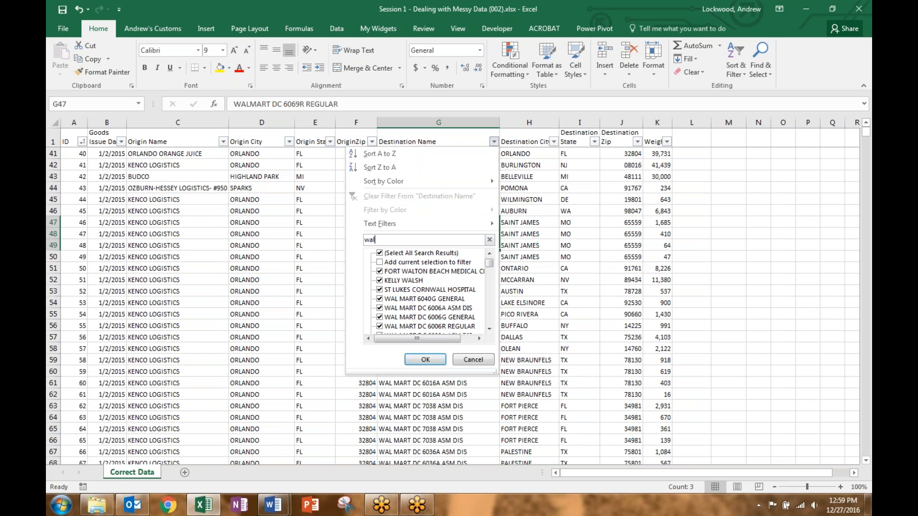
scroll(496, 267, "down", 5)
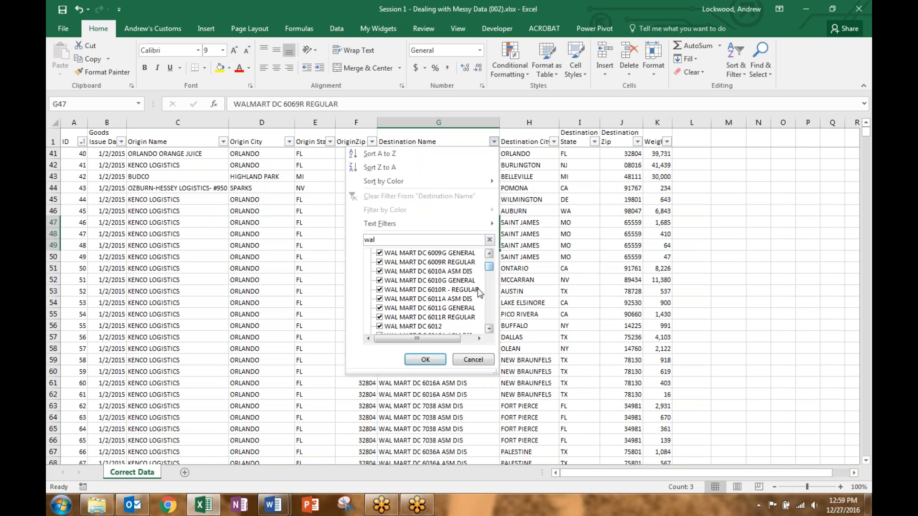
left_click(473, 360)
Step: Enter =SEARCH("WAL MART",G2) in L2 to look for the spaced spelling in the first destination name
scroll(579, 280, "up", 13)
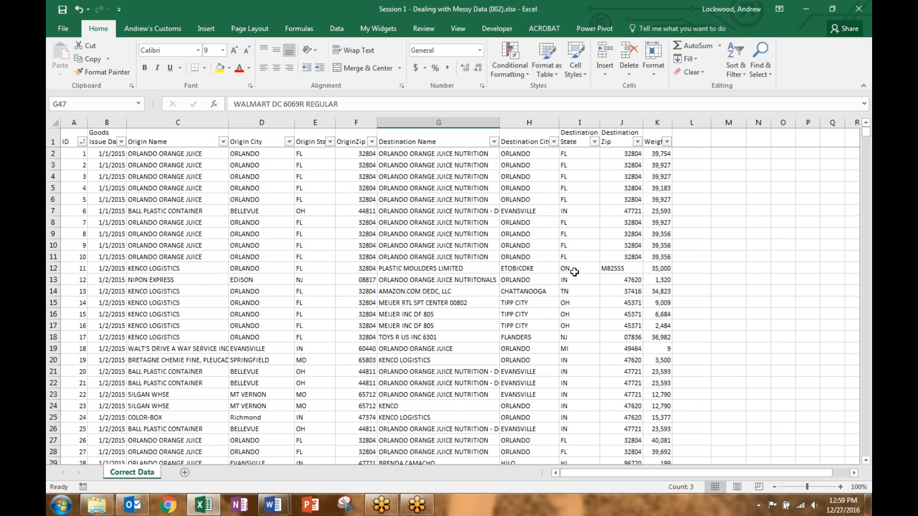
left_click(692, 151)
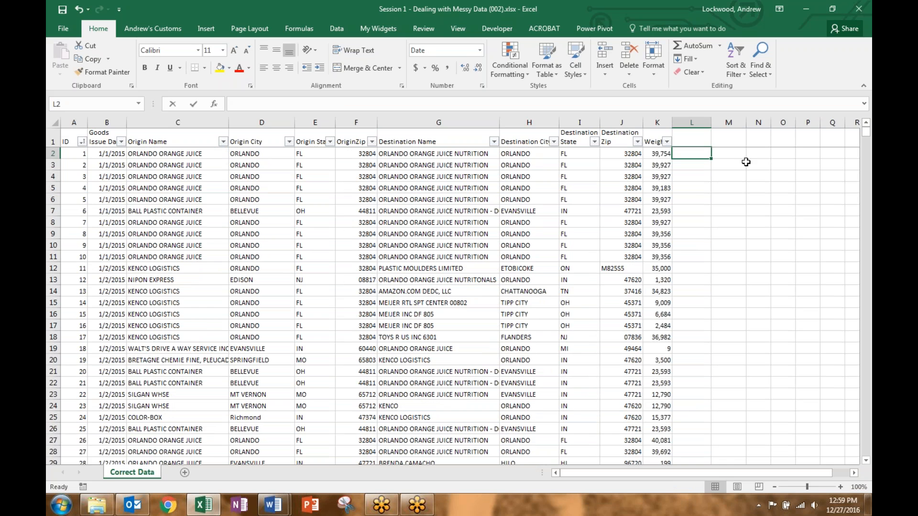
type("=SEARCH9")
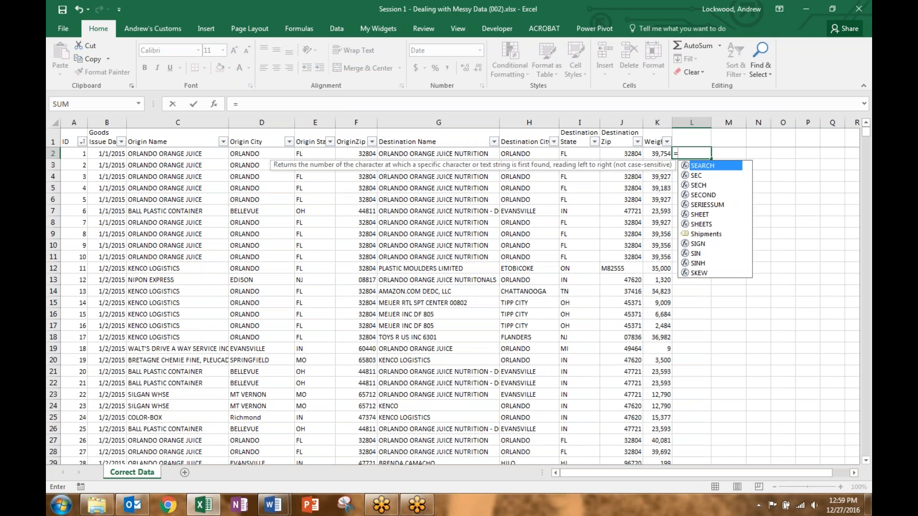
key("BackSpace")
type("(")
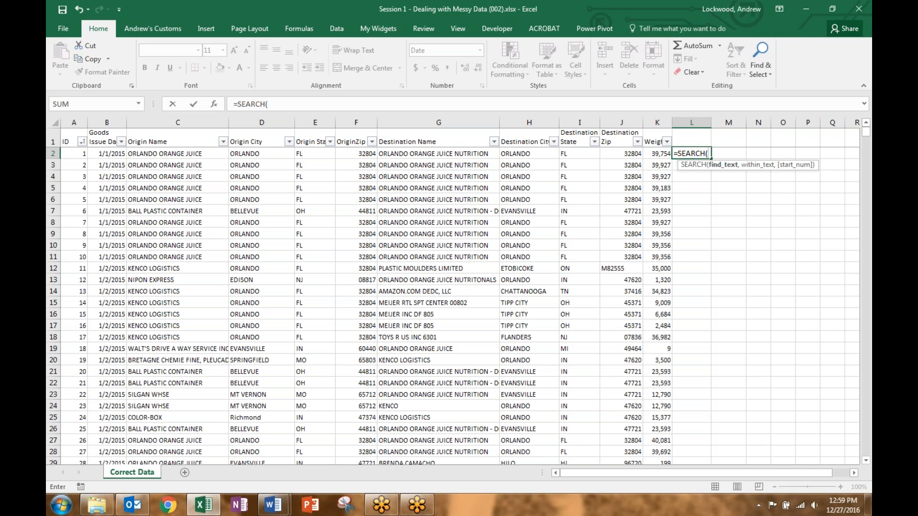
type("\"Wa")
type("AL MART")
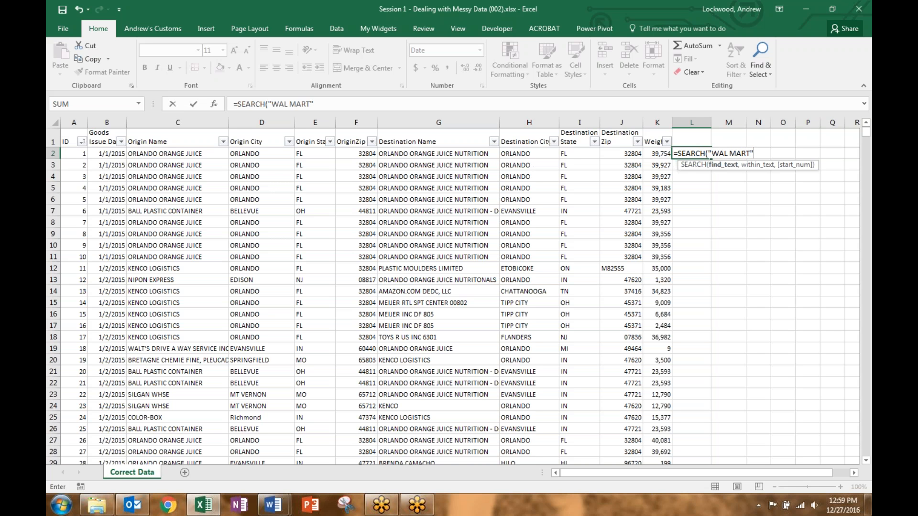
type("\",")
left_click(456, 155)
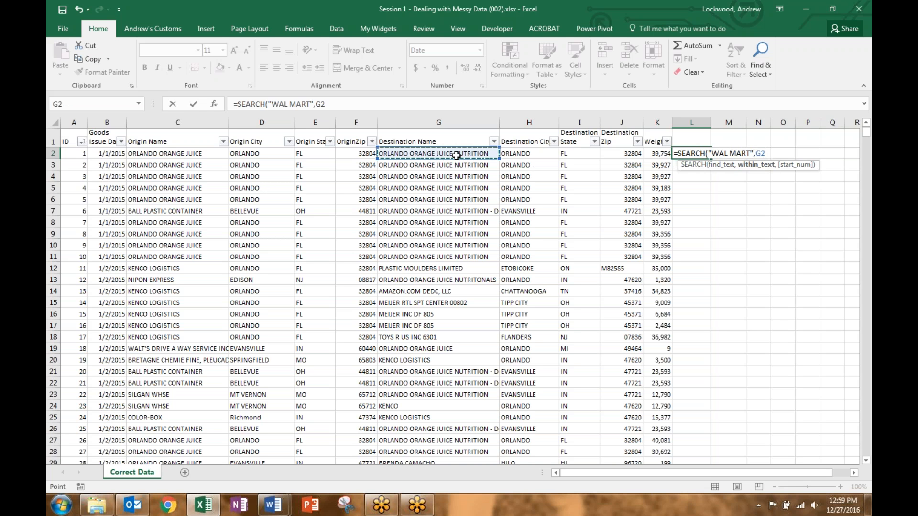
key("Return")
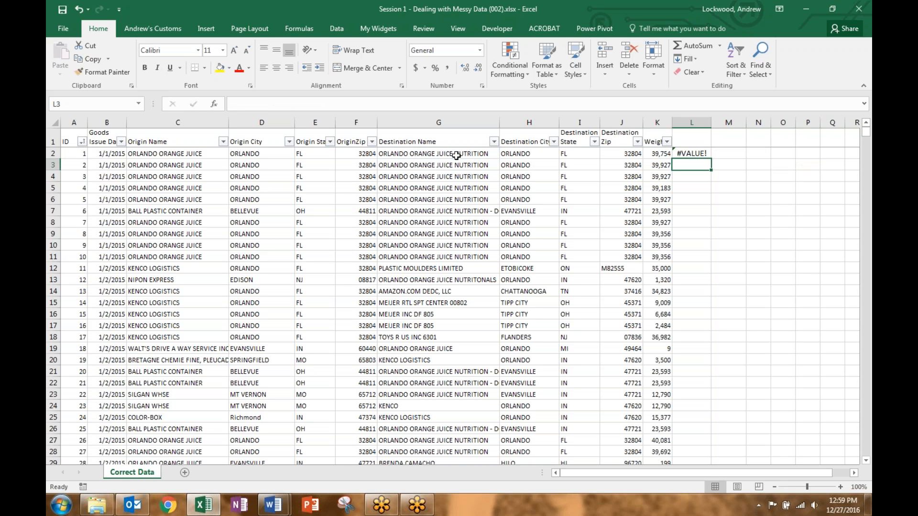
Step: Fill the SEARCH formula from L2 down to L50 and review its arguments in L2
left_click(694, 153)
left_click_drag(711, 159, 725, 434)
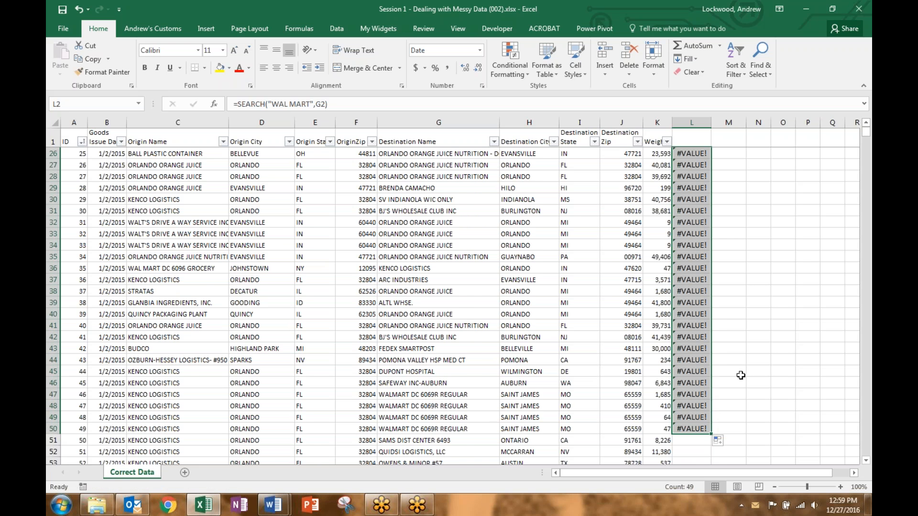
scroll(740, 375, "up", 8)
left_click(694, 153)
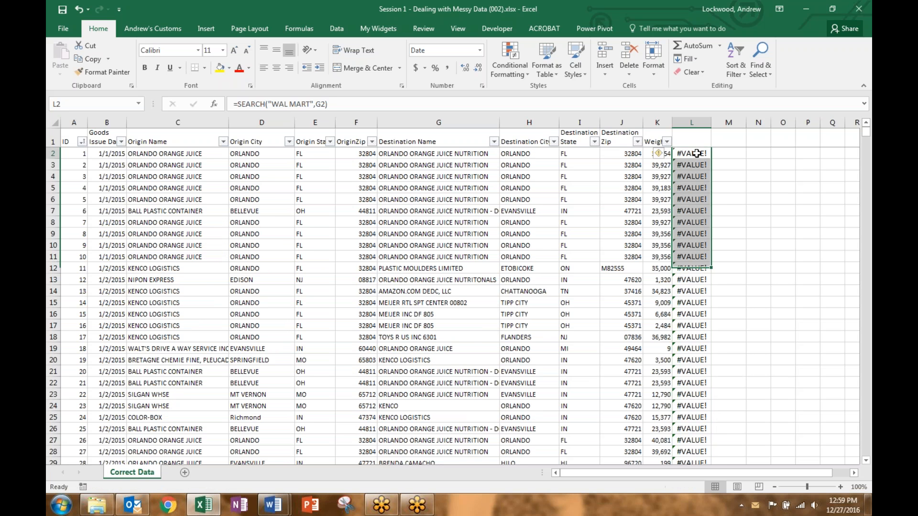
left_click(377, 108)
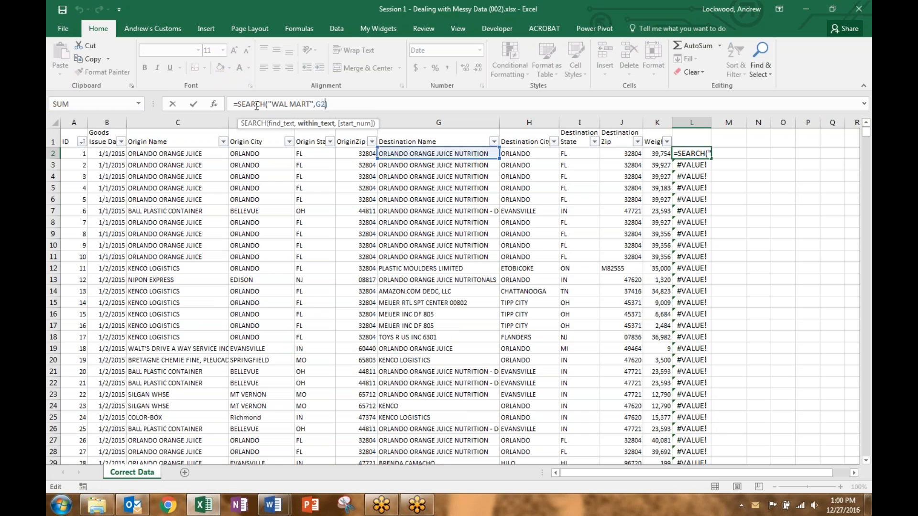
left_click_drag(700, 154, 711, 396)
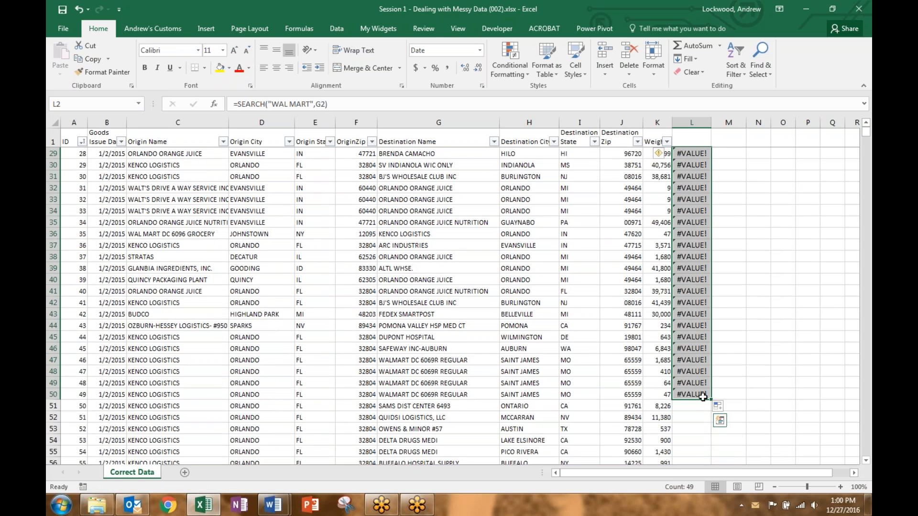
Step: Compare the search formulas in L47 and L48 with the spelling of the destination name in G47
left_click(689, 367)
scroll(693, 373, "up", 1)
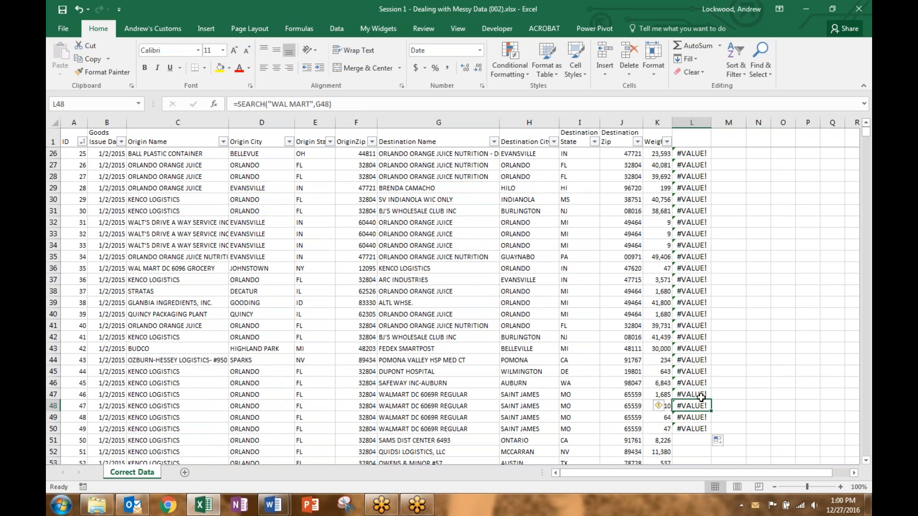
left_click(701, 393)
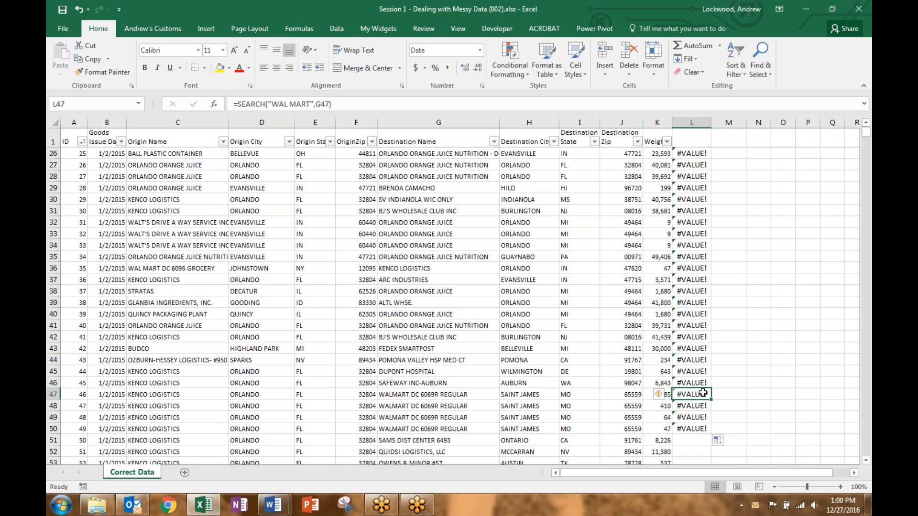
left_click(388, 398)
Step: Change the search text in L2 to "WALMART" without a space and fill the formula down column L to row 87
scroll(690, 168, "up", 8)
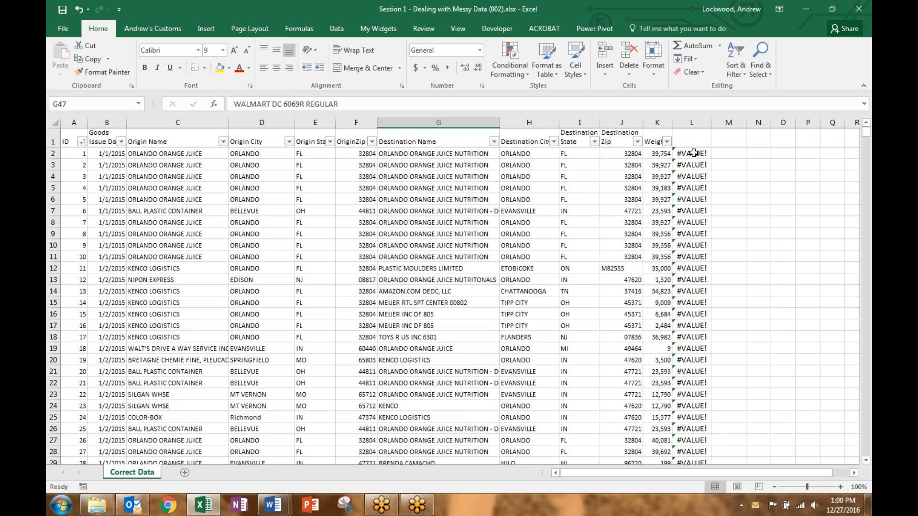
left_click(693, 153)
left_click(288, 104)
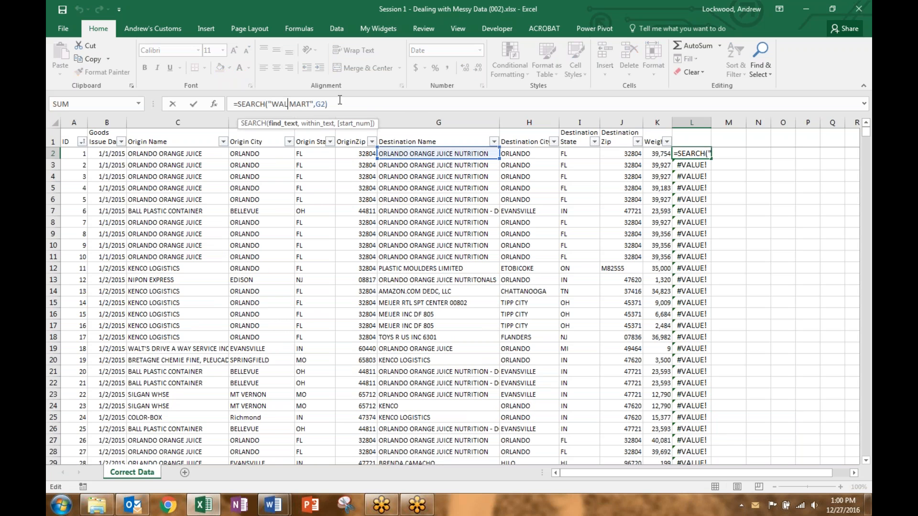
key("Return")
key("ctrl+z")
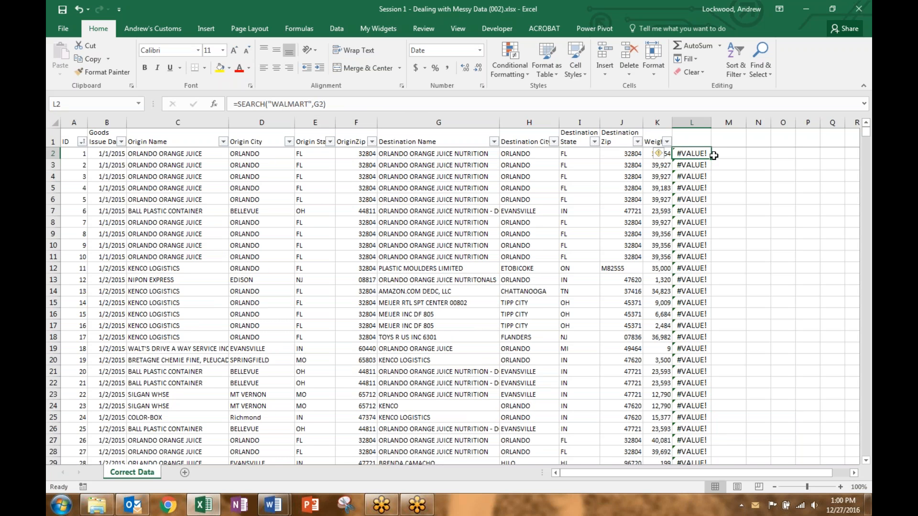
left_click_drag(712, 159, 715, 385)
Step: Compare the search results in L47:L50 with the destination names in G47:G50 and the WAL MART spelling in G61
scroll(715, 385, "up", 3)
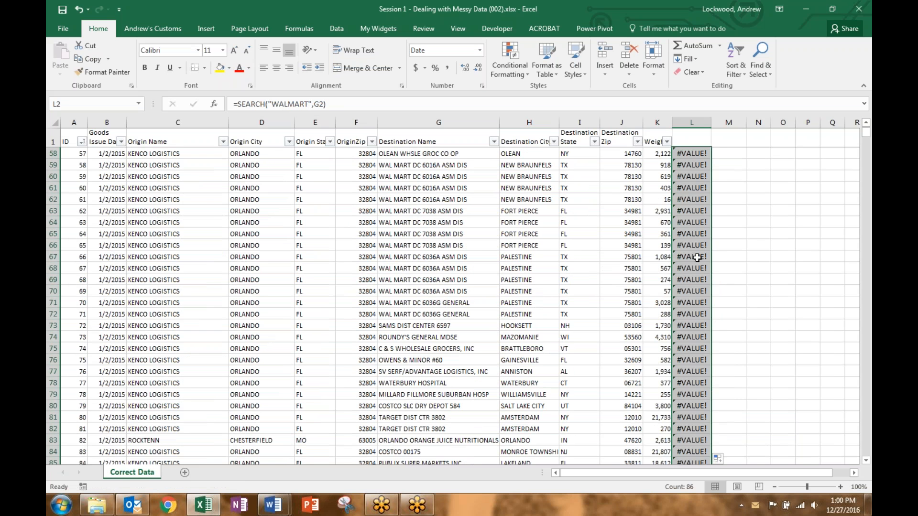
scroll(430, 276, "up", 4)
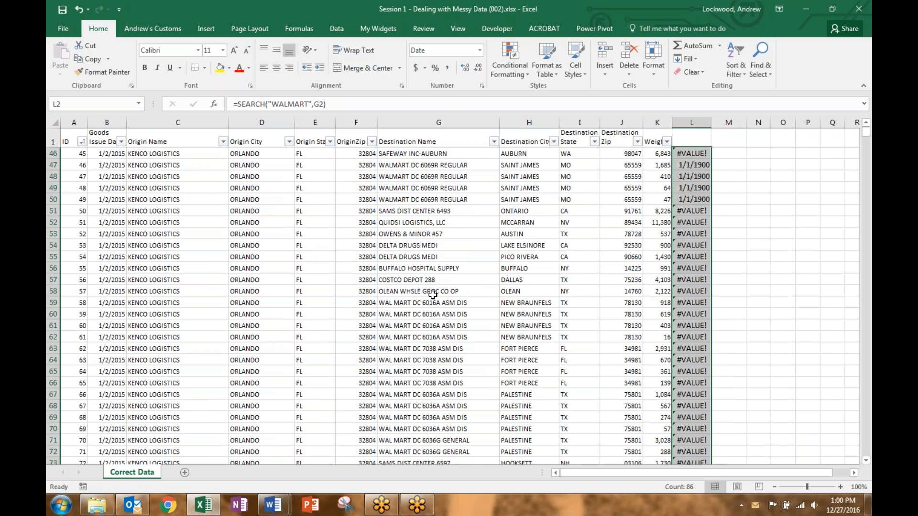
left_click(400, 326)
scroll(416, 211, "up", 4)
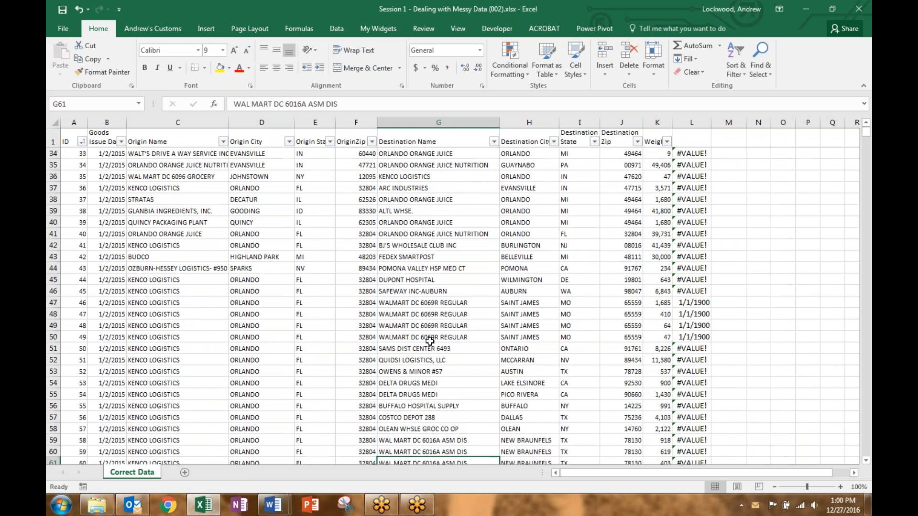
left_click_drag(423, 304, 424, 338)
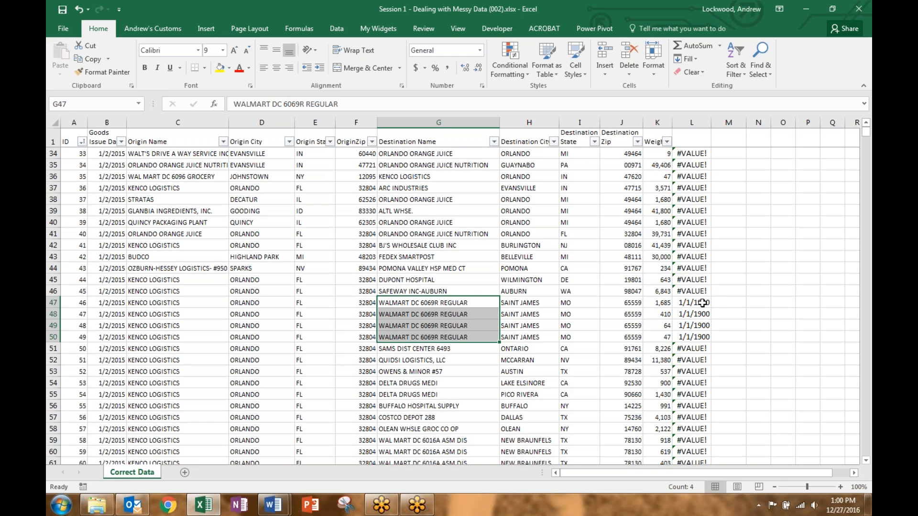
left_click_drag(702, 303, 701, 338)
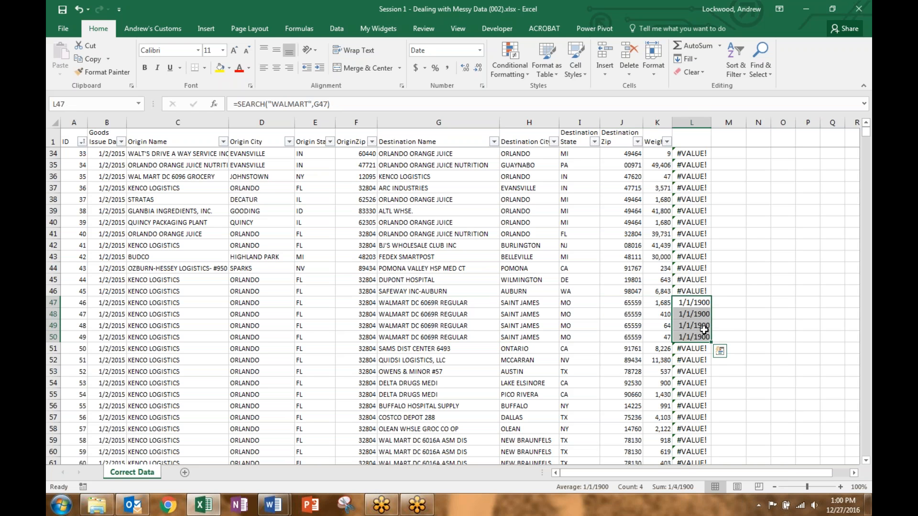
Step: Format column L with the General number format and check the results in L47:L50
left_click(691, 123)
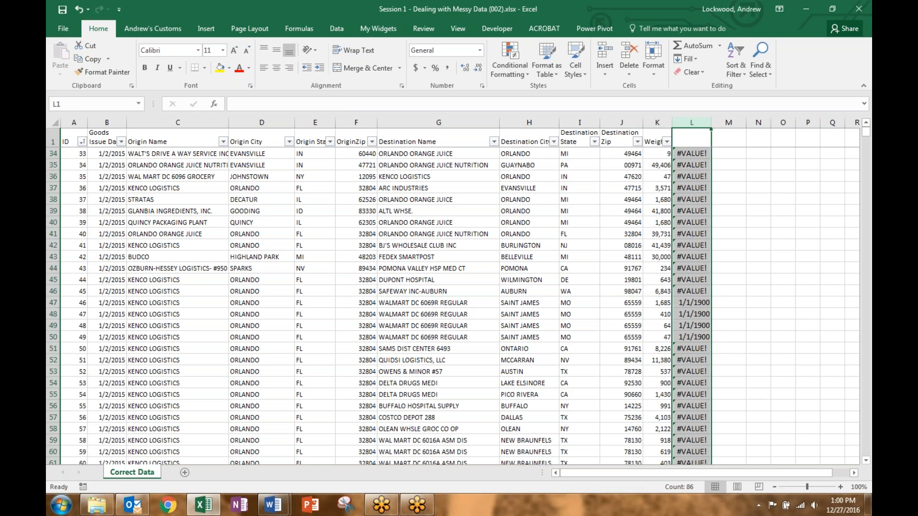
right_click(701, 299)
left_click(730, 420)
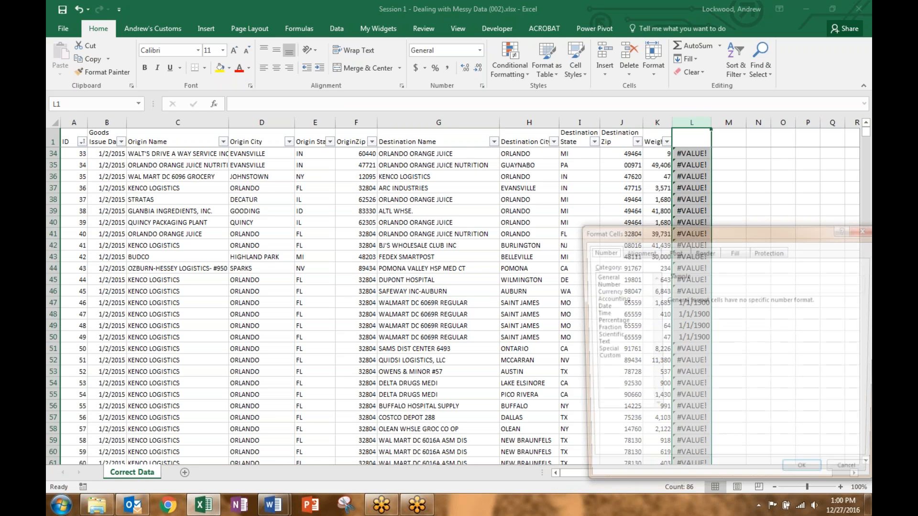
left_click(607, 283)
left_click(604, 276)
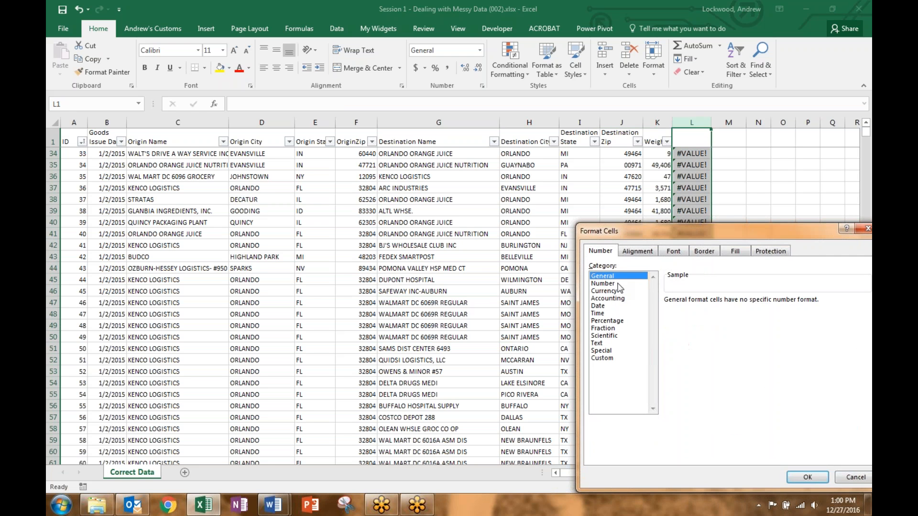
left_click(822, 481)
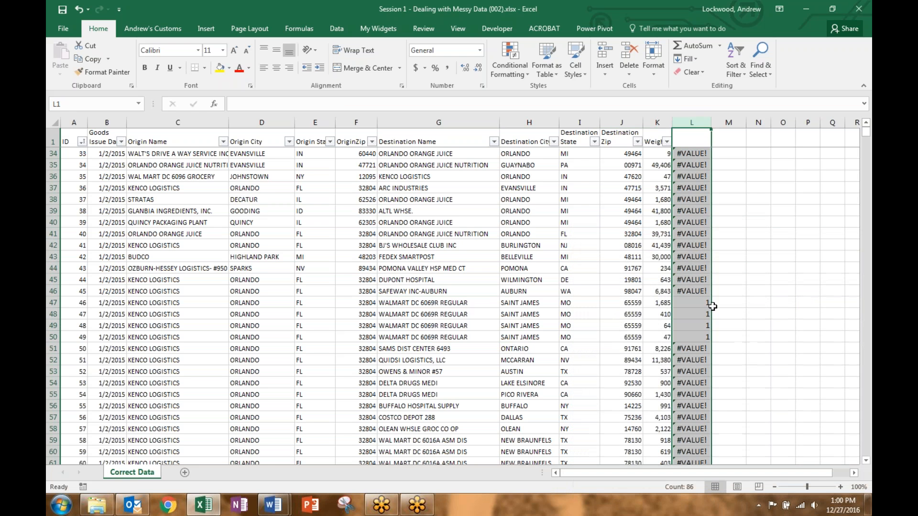
left_click_drag(700, 303, 696, 338)
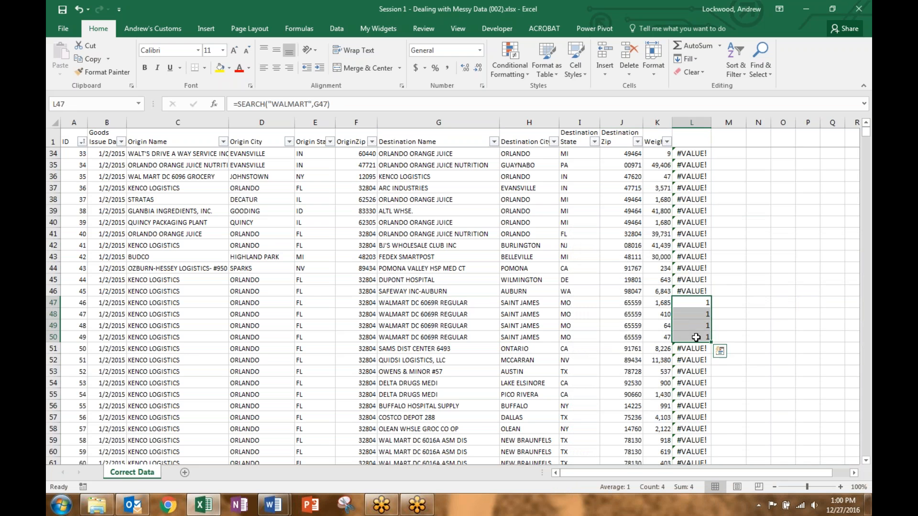
Step: Replace the formula in L2 with =IFERROR(SEARCH("WALMART",G2),"") so that errors return a blank
scroll(696, 338, "up", 11)
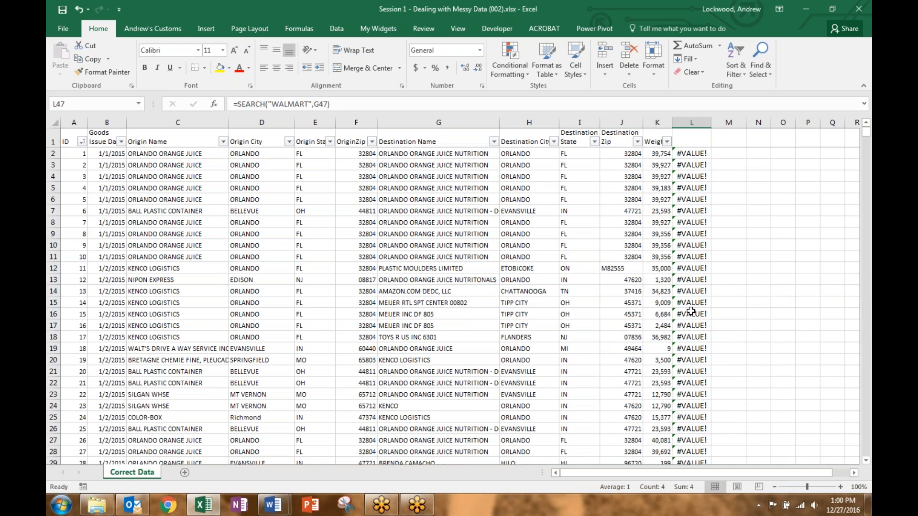
left_click(687, 154)
type("=")
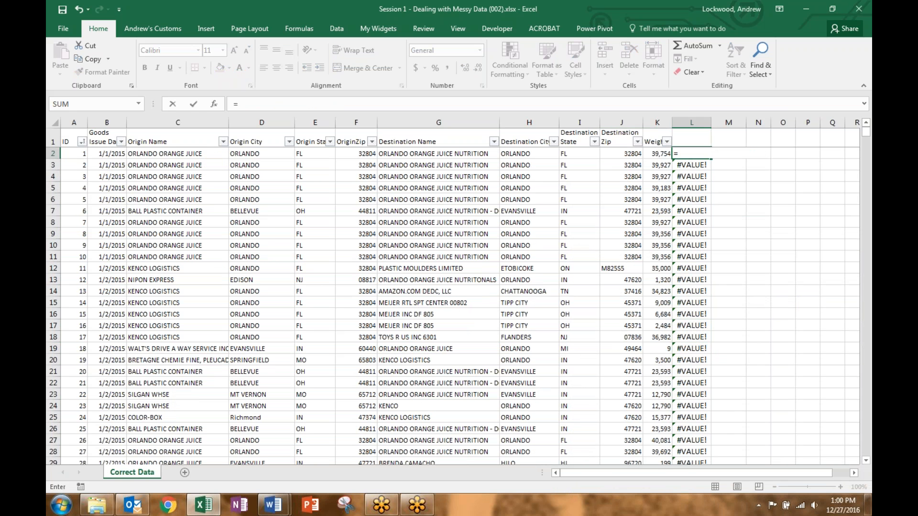
type("IFERROR(SE")
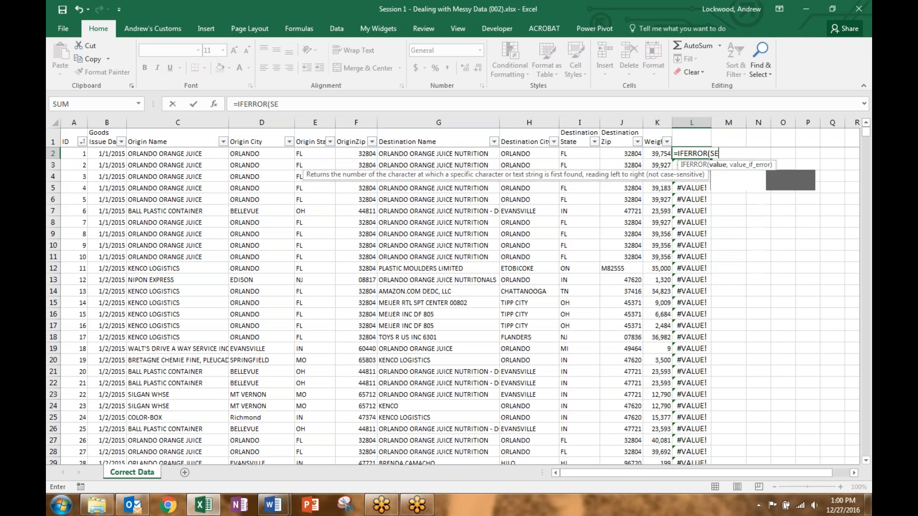
type("ARCH(\"WA")
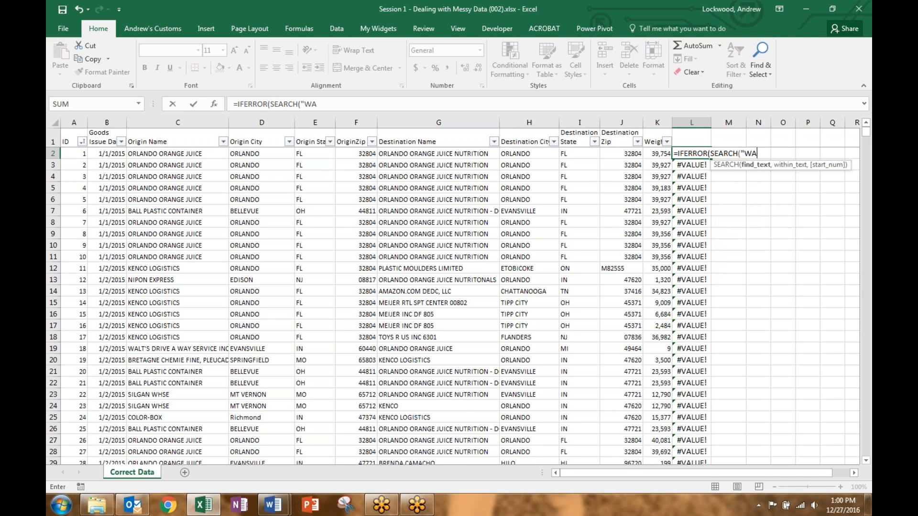
type("LMART\"")
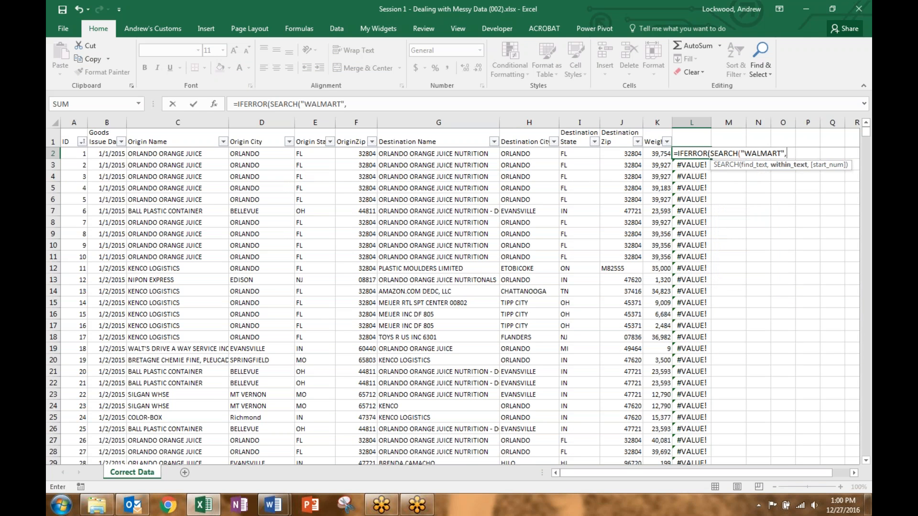
type(",g2")
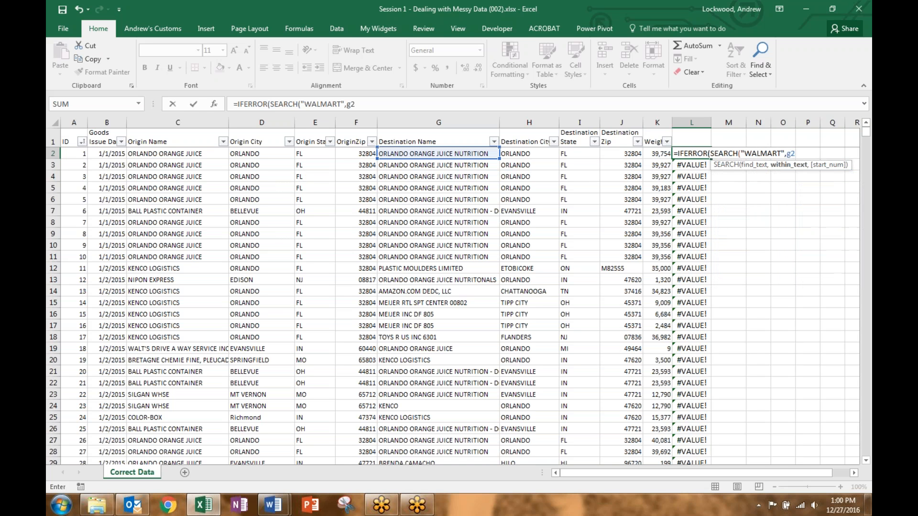
type("),")
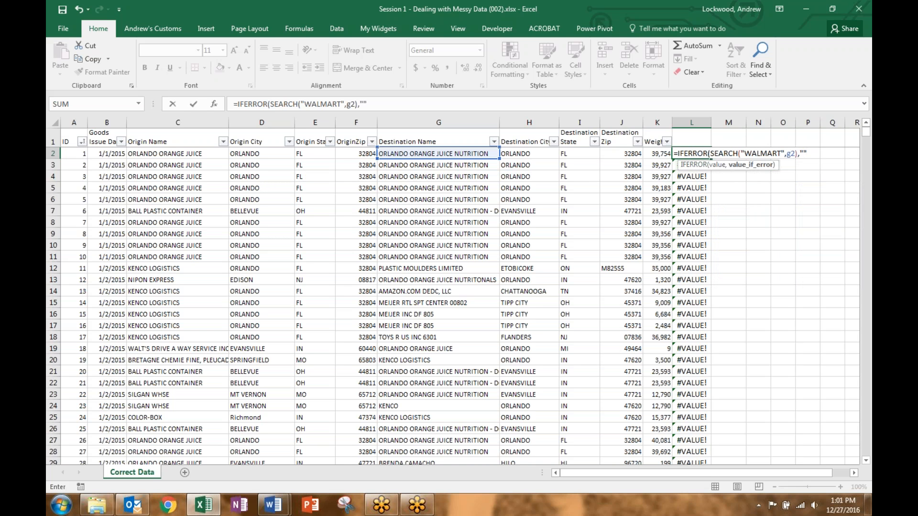
key("Return")
Step: Fill the IFERROR formula from L2 down column L over the existing SEARCH formulas and review the rows
left_click(689, 153)
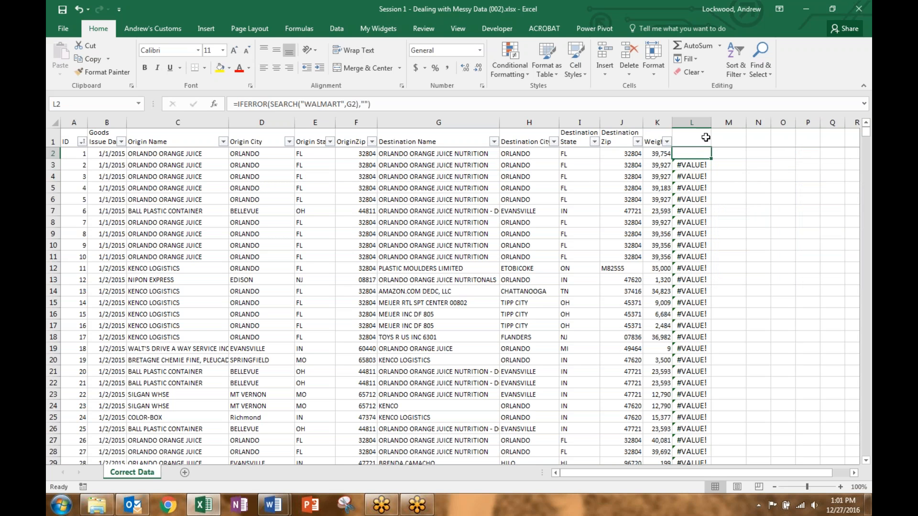
double_click(711, 158)
scroll(738, 269, "down", 10)
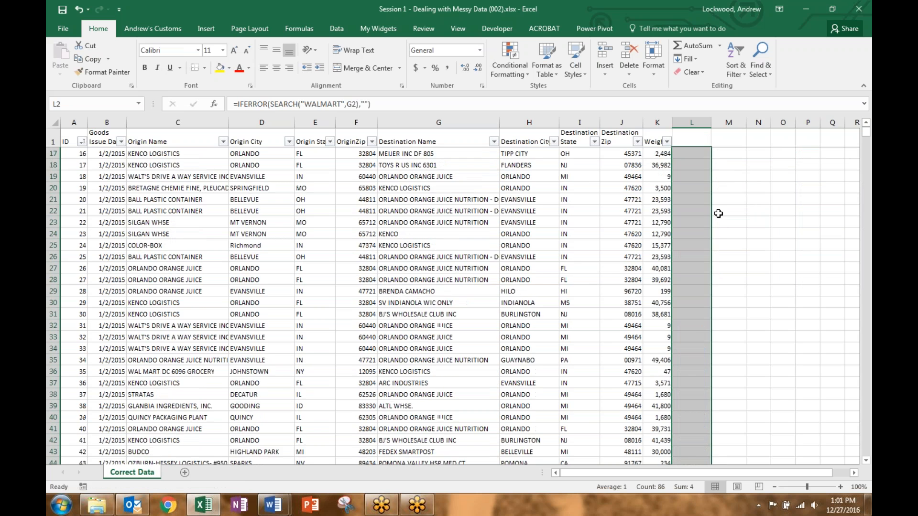
Step: Compare the WALMART destination names in G47:G50 with the IFERROR results beside them in column L
scroll(737, 269, "down", 1)
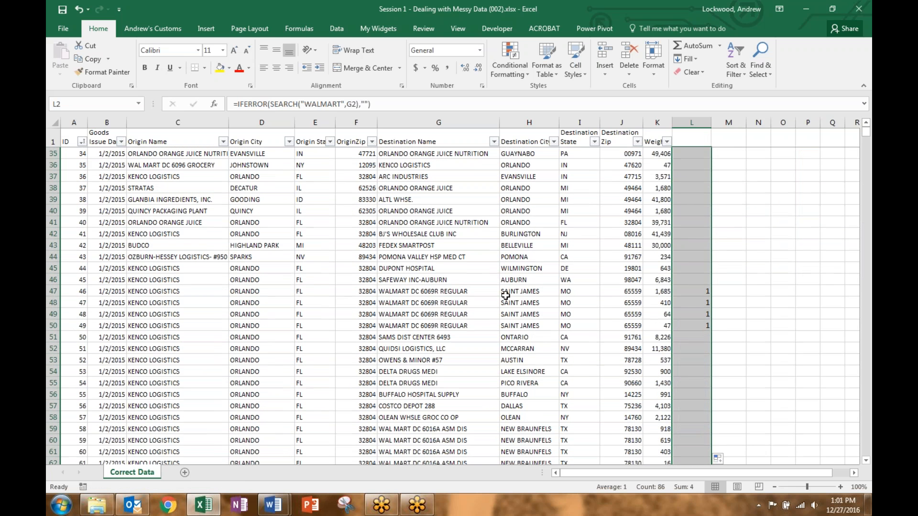
left_click_drag(463, 293, 464, 326)
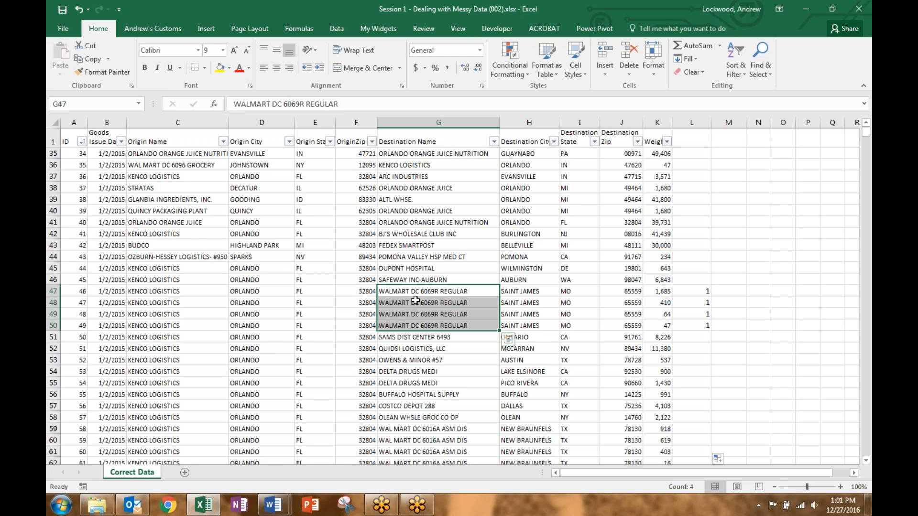
scroll(629, 346, "up", 11)
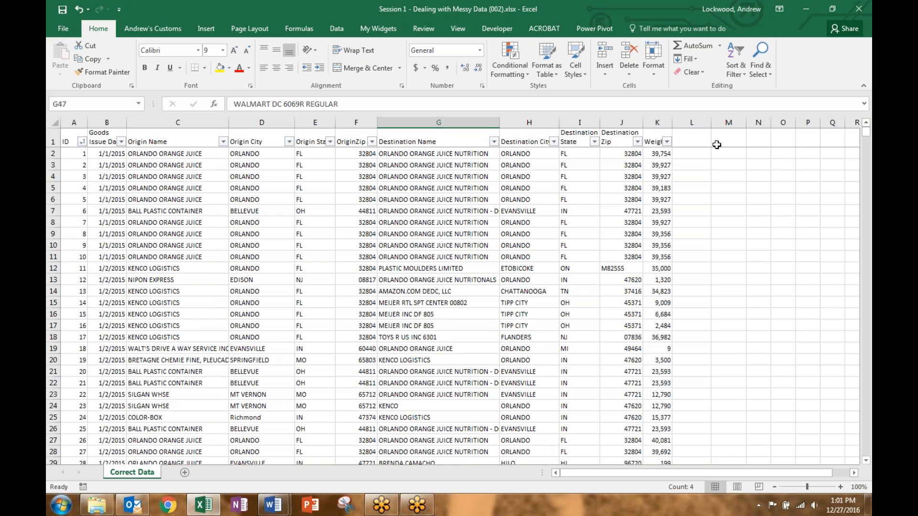
Step: Try to replace all occurrences of " WAL MART" with "WALMART" in the Destination Name column
left_click(449, 133)
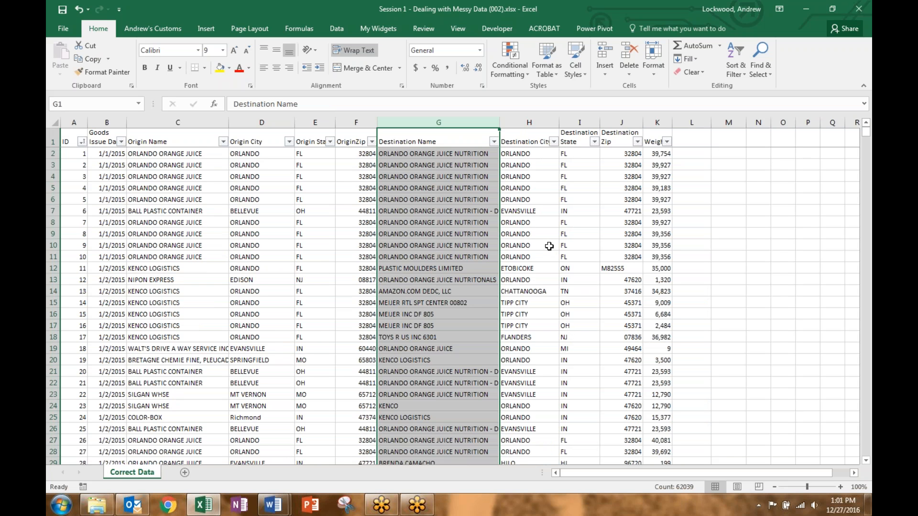
key("ctrl+f")
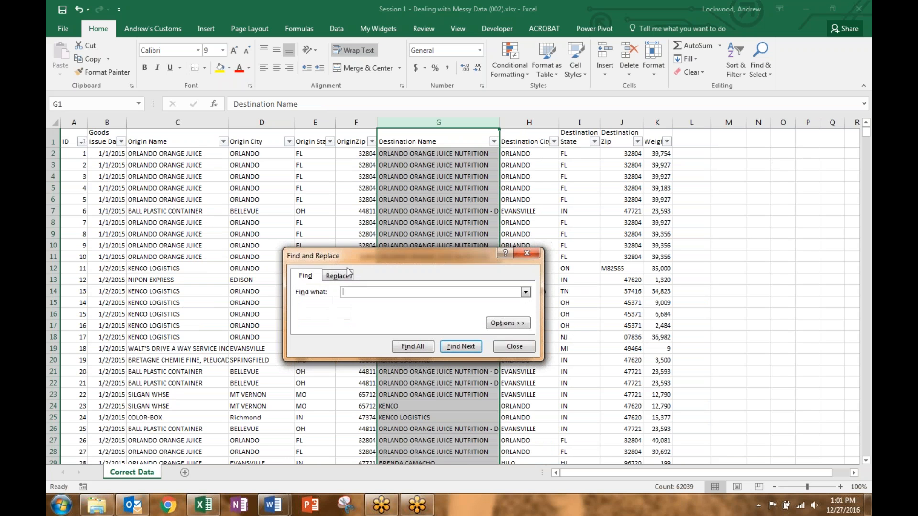
left_click(356, 236)
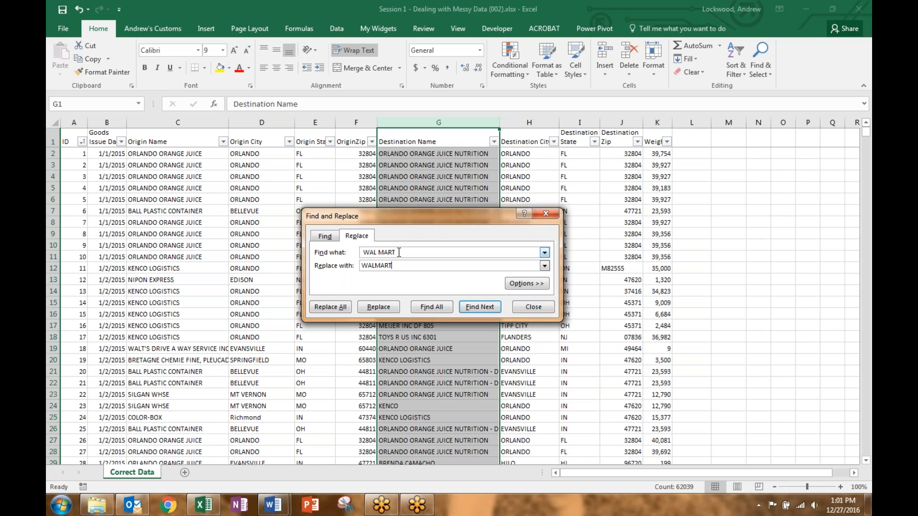
left_click_drag(399, 252, 355, 250)
left_click(378, 253)
left_click(350, 307)
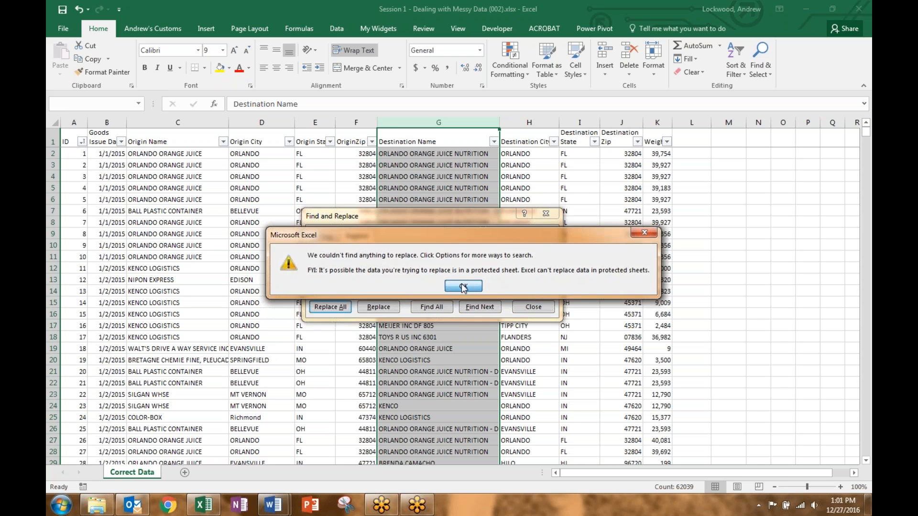
left_click(462, 287)
left_click(533, 307)
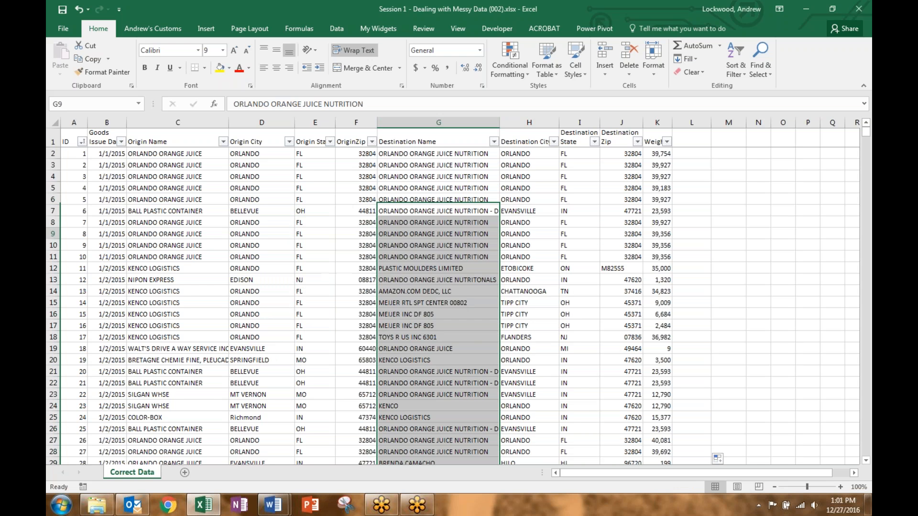
Step: Inspect the exact spelling and leading characters of the Walmart destination names in G48 and G63
left_click(406, 177)
scroll(416, 248, "down", 10)
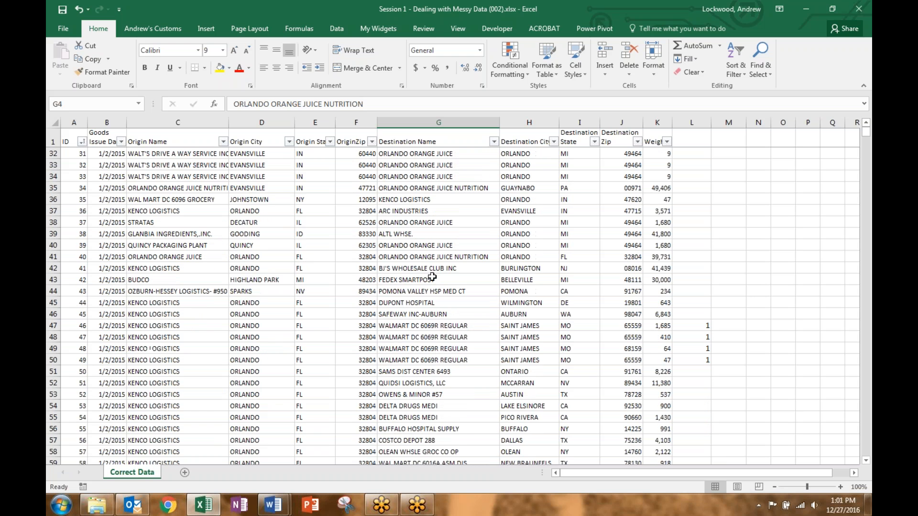
left_click(422, 337)
left_click(248, 104)
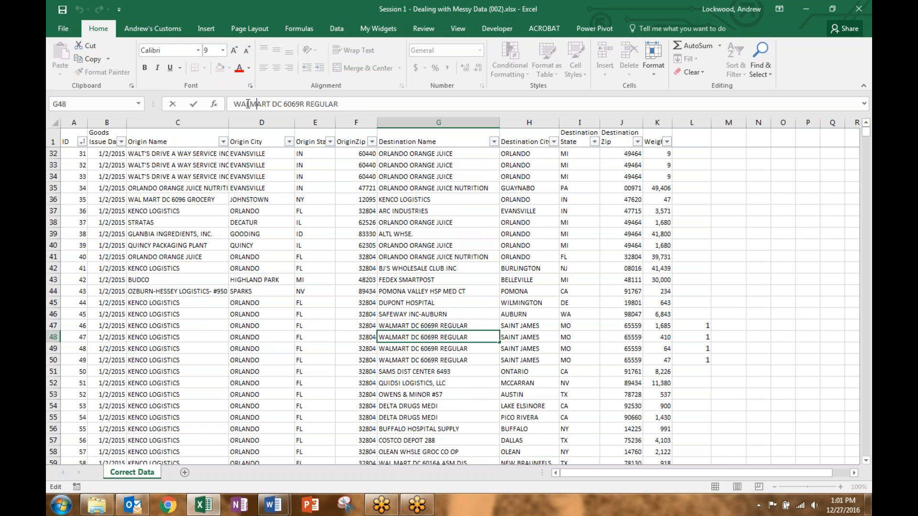
left_click(430, 314)
scroll(452, 444, "down", 2)
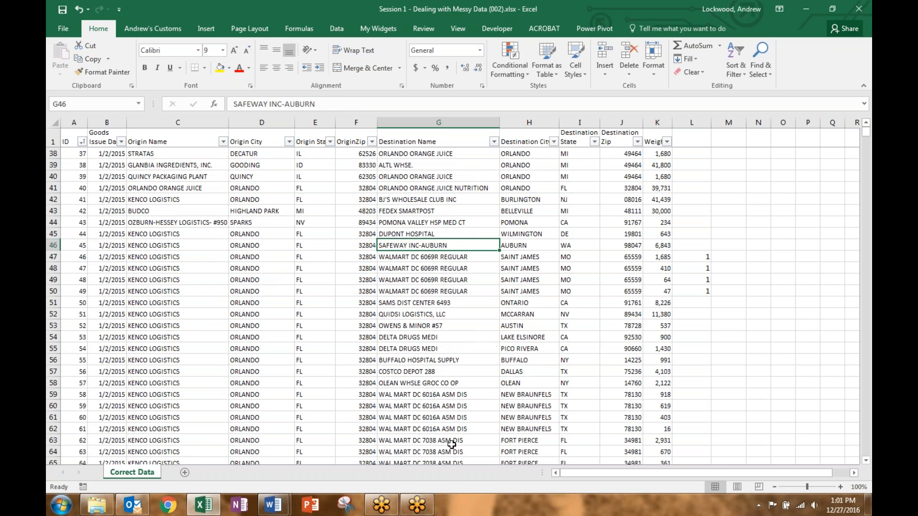
scroll(451, 445, "down", 1)
left_click(451, 445)
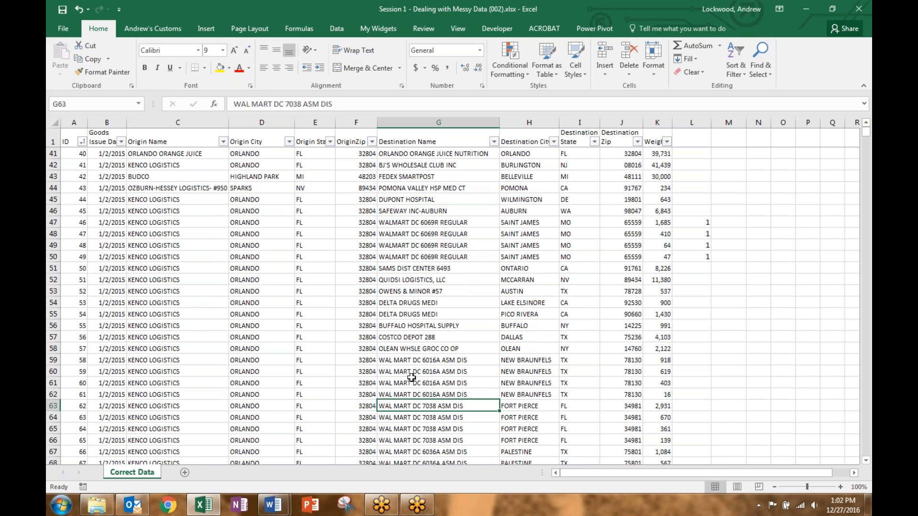
left_click(233, 102)
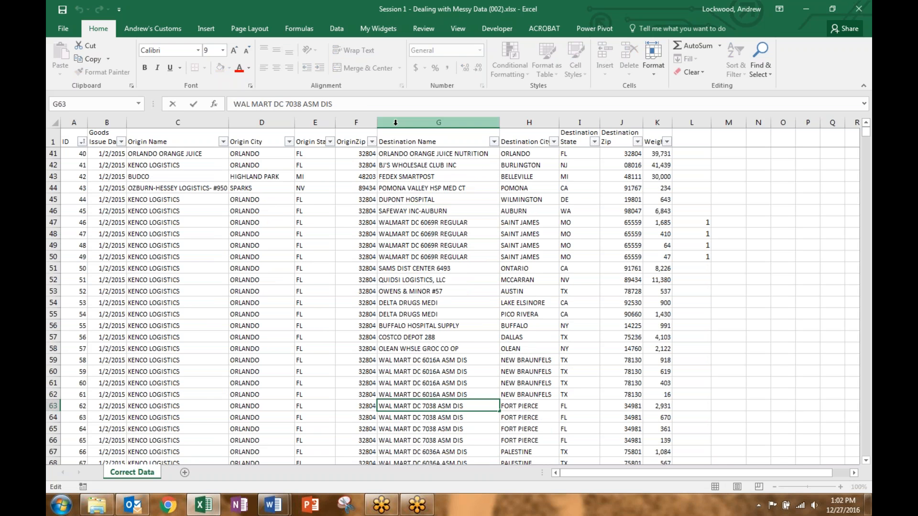
Step: Replace all occurrences of "WAL MART", without the leading space, with "WALMART" in the Destination Name column
scroll(438, 123, "up", 8)
left_click(438, 122)
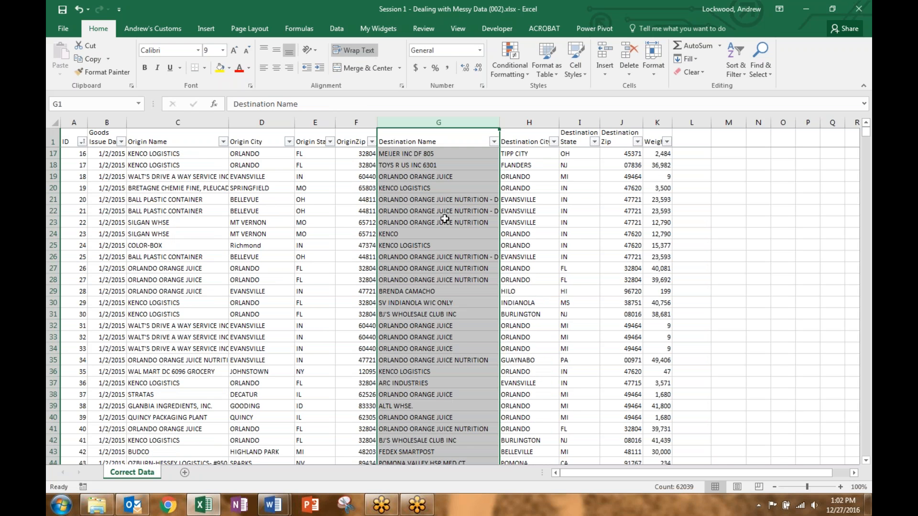
key("ctrl+f")
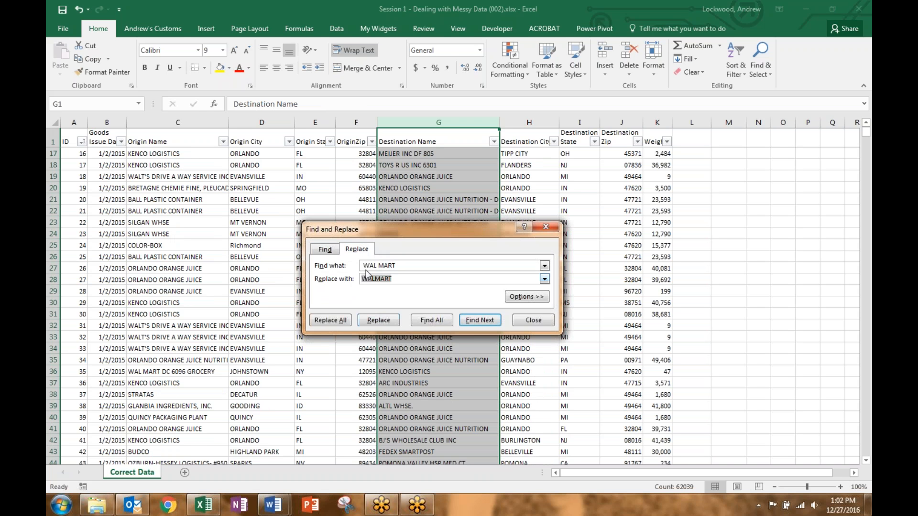
left_click(362, 266)
left_click(336, 321)
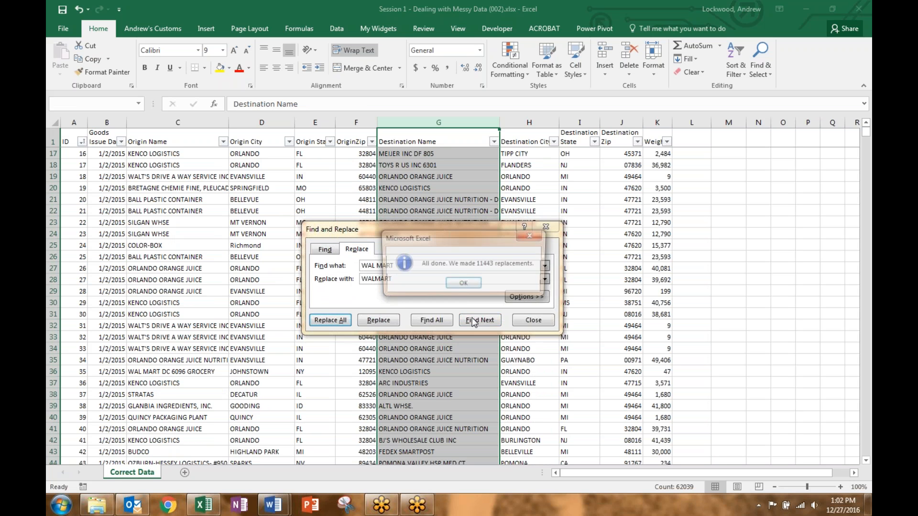
left_click(464, 285)
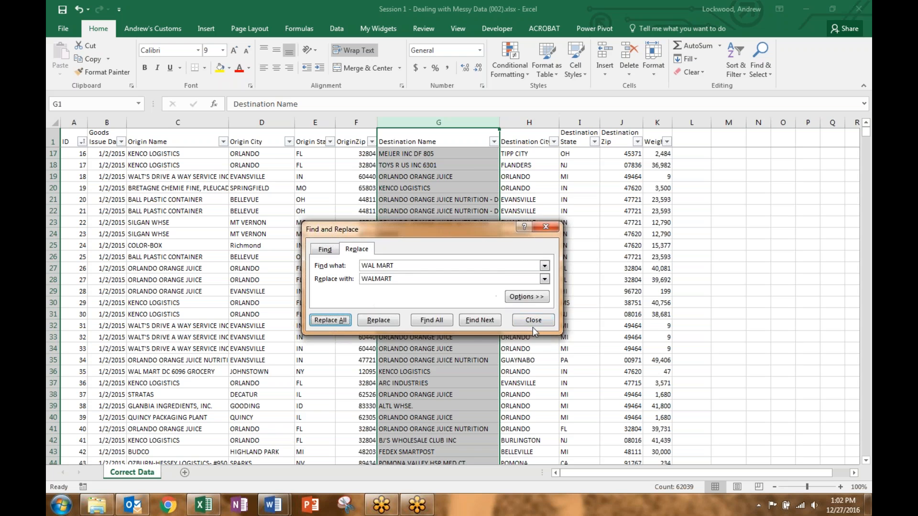
left_click(533, 321)
Step: Check the search results in L59:L72 beside the corrected WALMART destination names
scroll(468, 305, "down", 8)
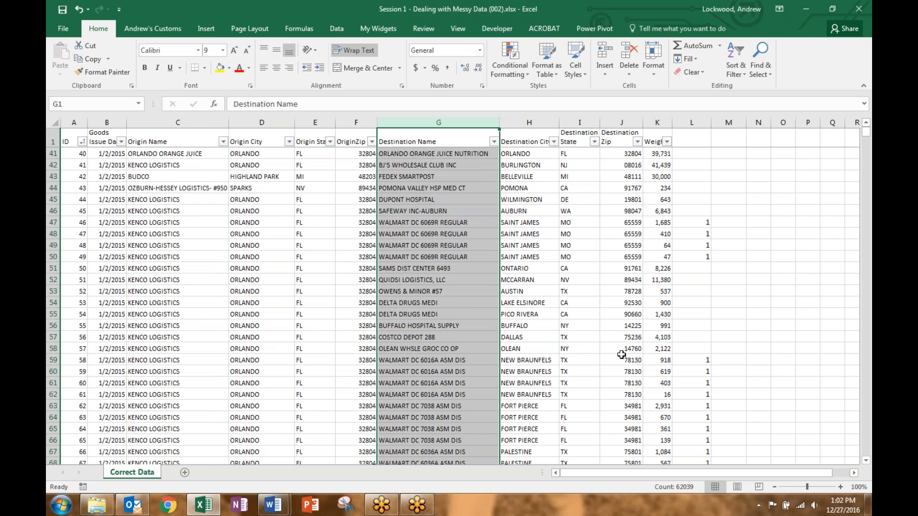
scroll(622, 355, "down", 3)
left_click(699, 258)
left_click_drag(700, 264, 698, 404)
scroll(475, 360, "up", 2)
scroll(475, 359, "up", 14)
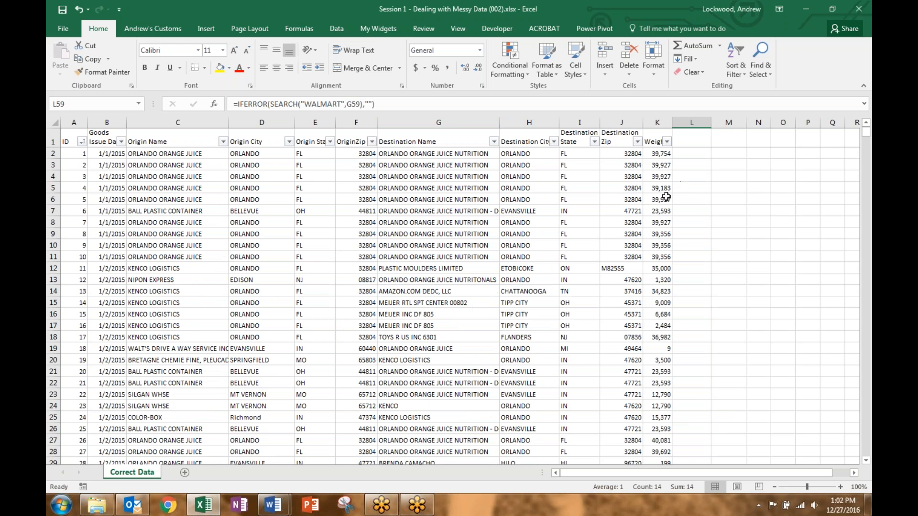
Step: Enter =SUM(L2:L63000) in L1 to total the search matches in column L
left_click(704, 156)
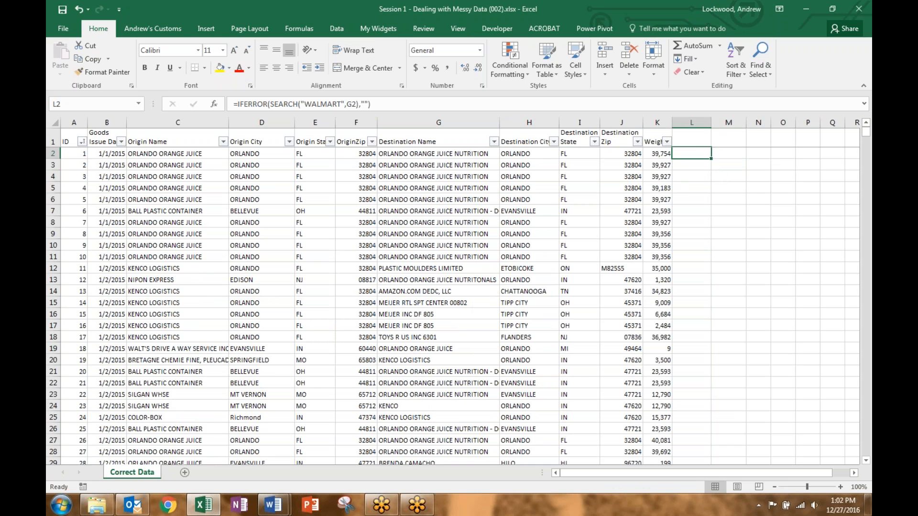
left_click(692, 139)
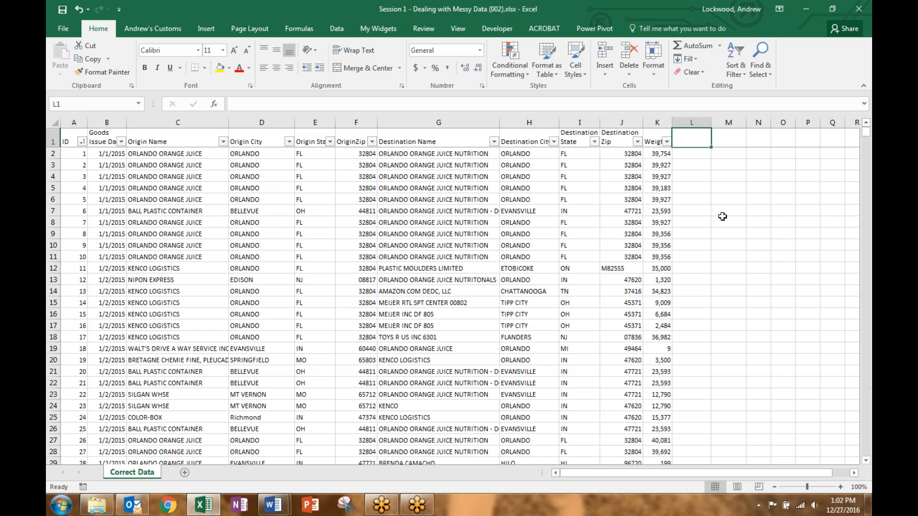
left_click(696, 154)
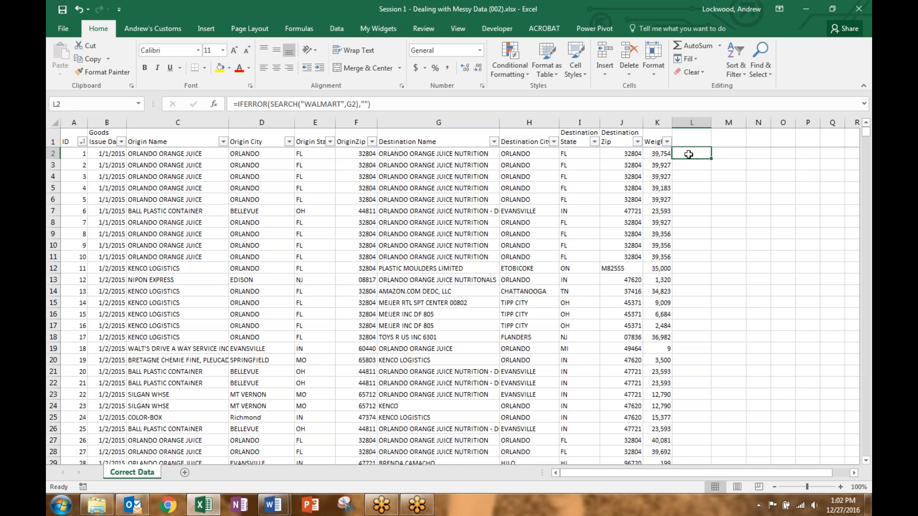
left_click(700, 138)
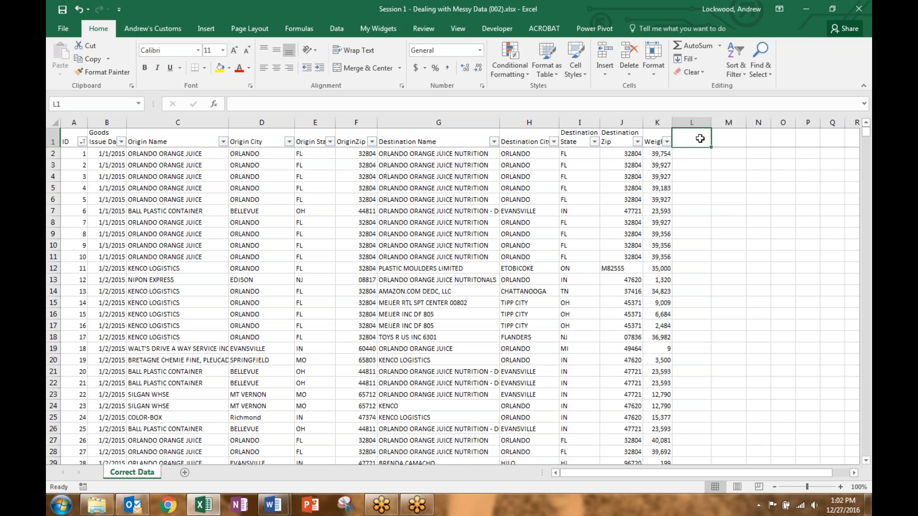
type("=sum(")
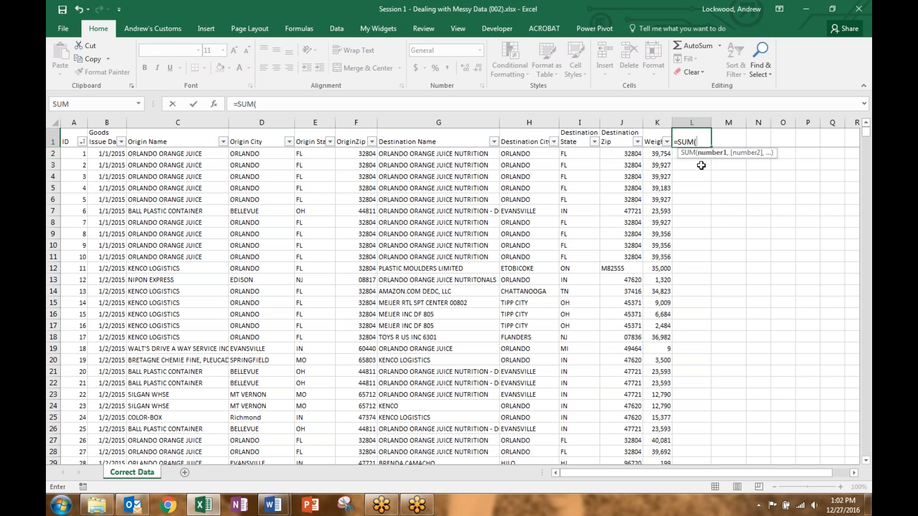
type("l2:l")
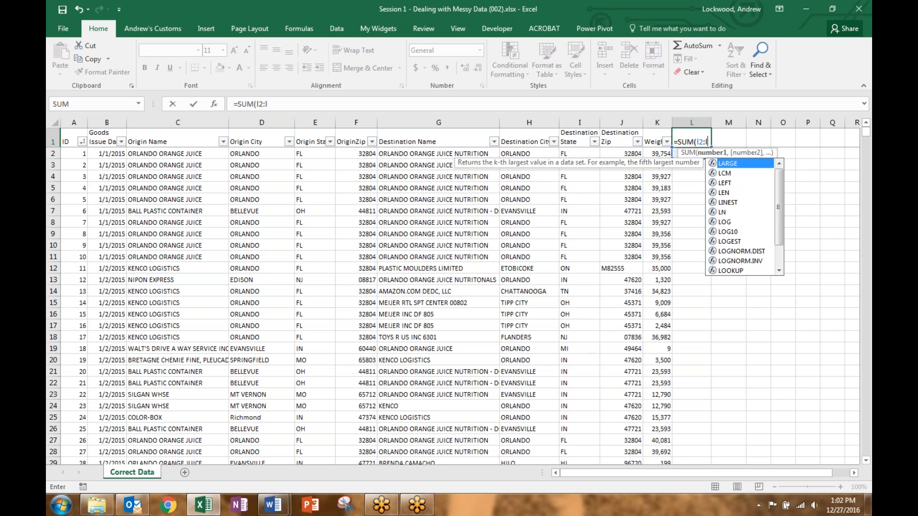
type("6")
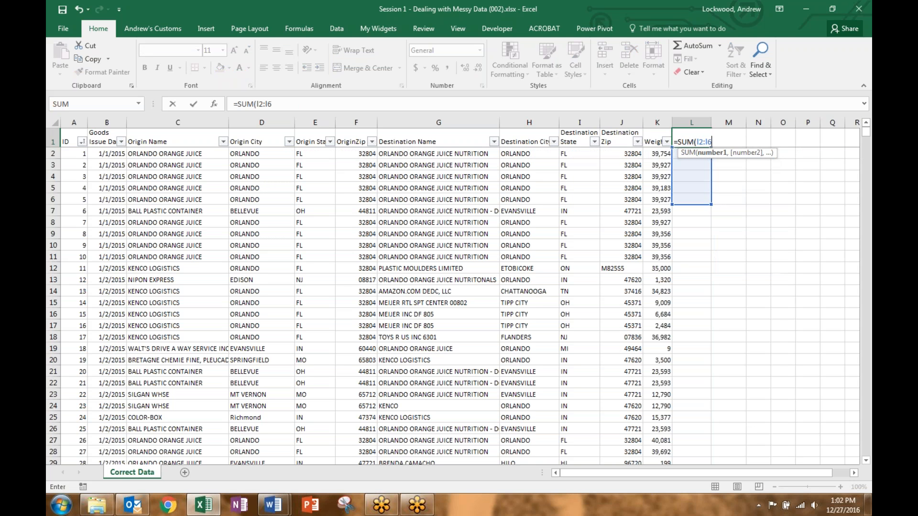
type("30")
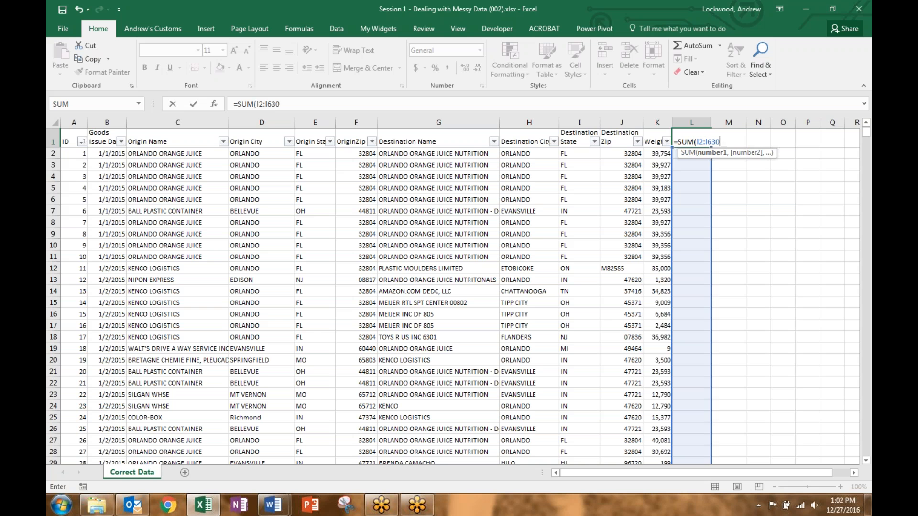
type("0)")
key("Return")
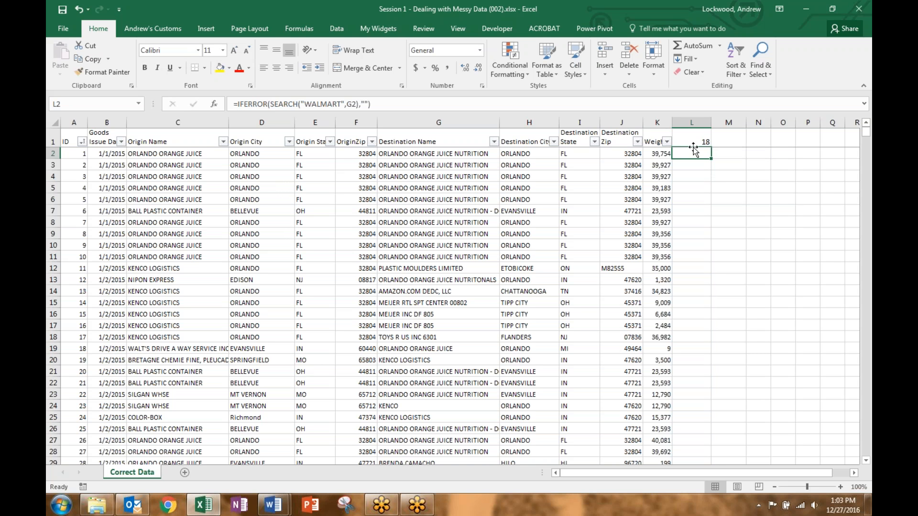
Step: Fill the IFERROR formula from L87 down column L to the end of the data
key("ctrl+Down")
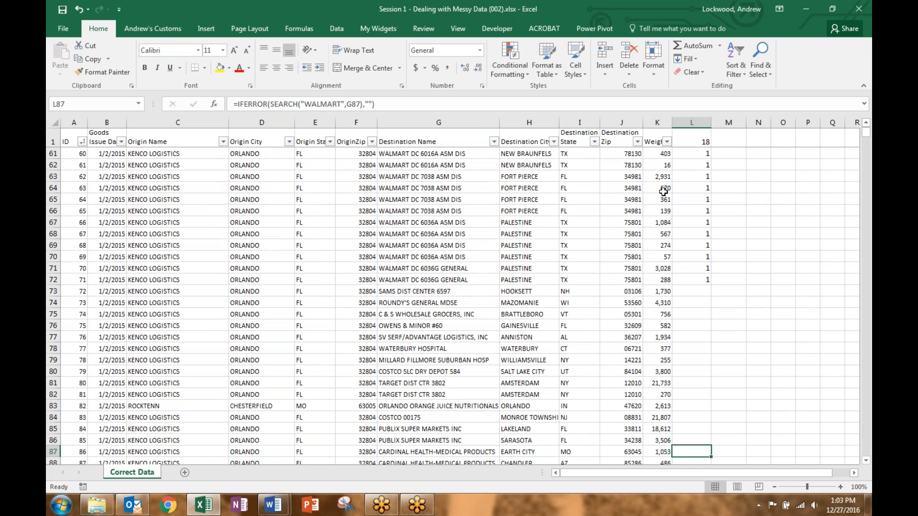
scroll(708, 297, "down", 5)
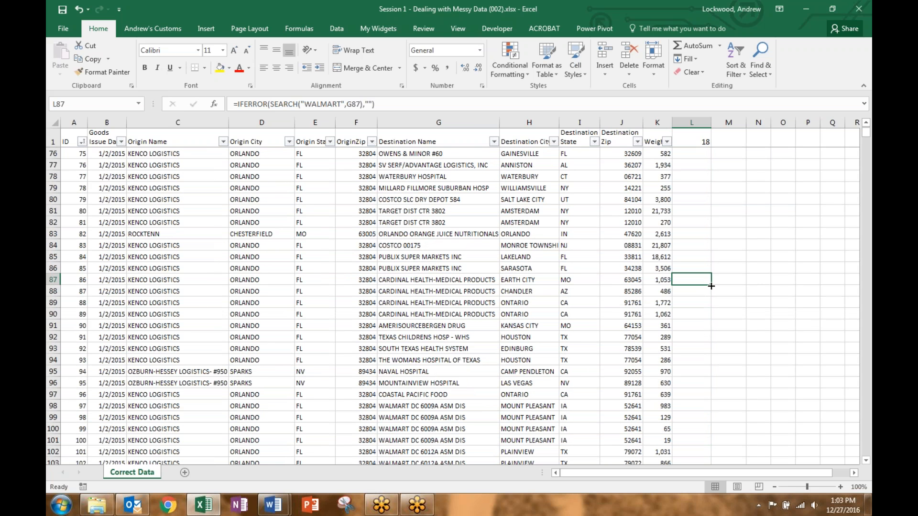
double_click(712, 285)
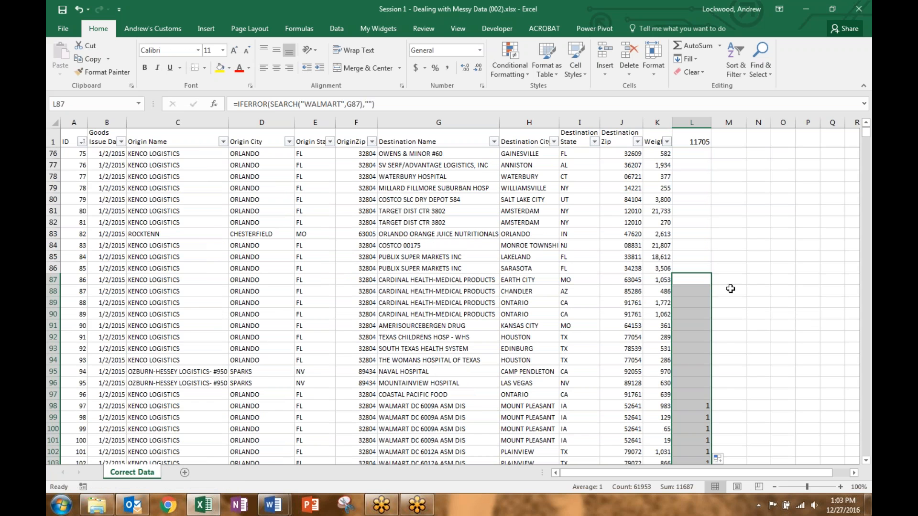
Step: Check the updated total in L1 and the IFERROR formula in L2
key("ctrl+Up")
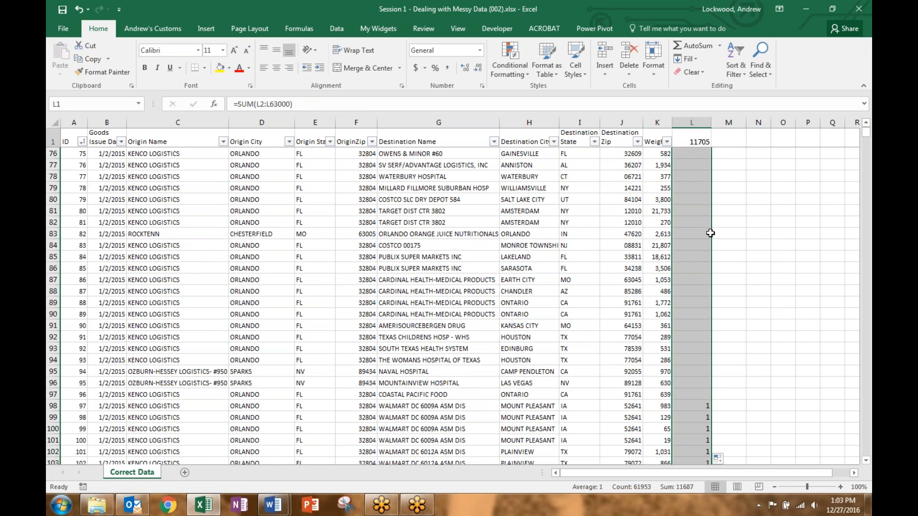
key("Down")
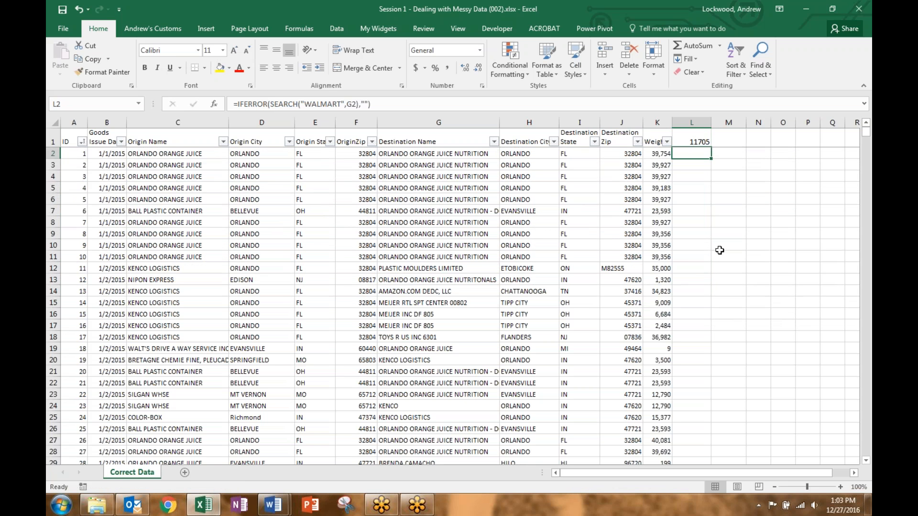
left_click(687, 138)
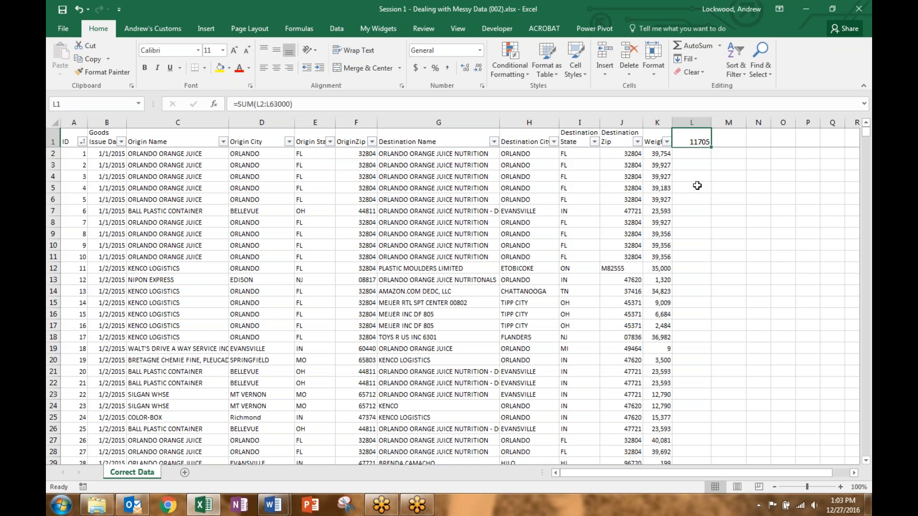
left_click(694, 154)
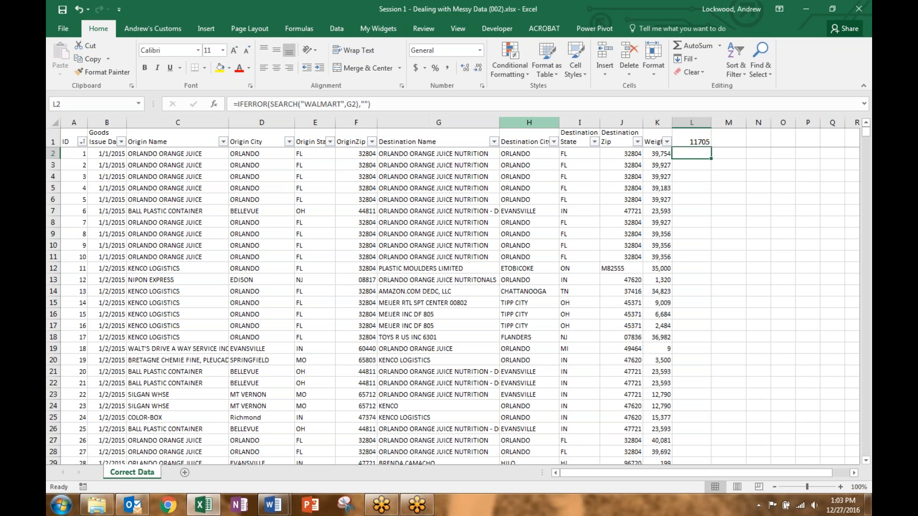
Step: Copy the SUM formula from L1 into M1 so that it totals M2:M63000
left_click(734, 150)
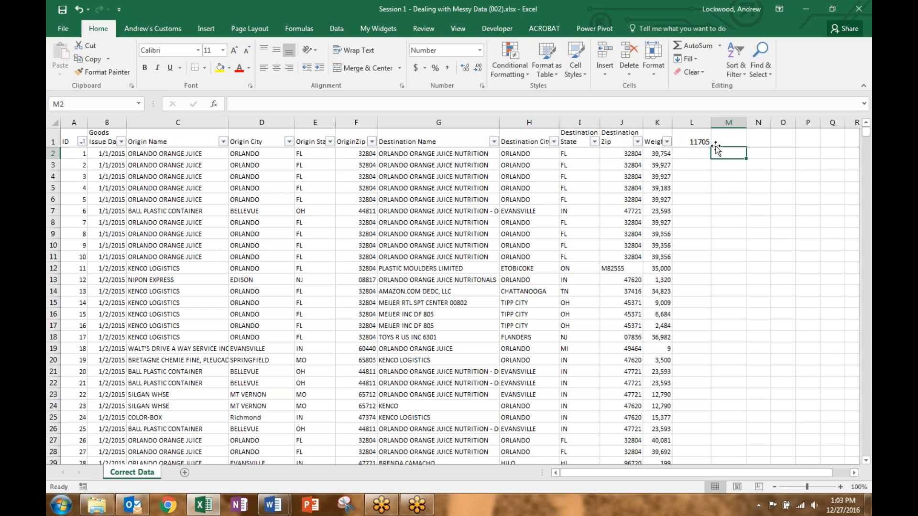
left_click(701, 141)
left_click_drag(711, 148, 731, 145)
left_click(732, 155)
Step: Filter Destination Name by "walmart" to check the matches in column L, and restore all rows
left_click(494, 143)
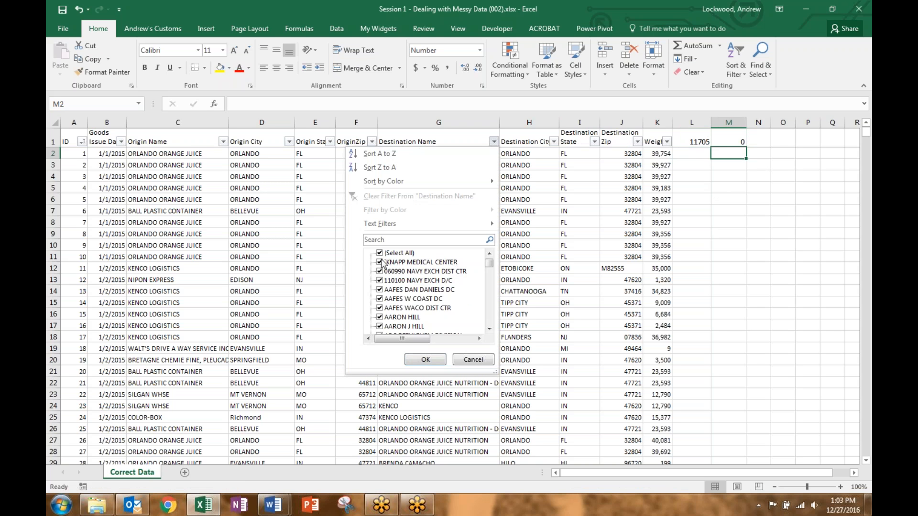
type("walmart")
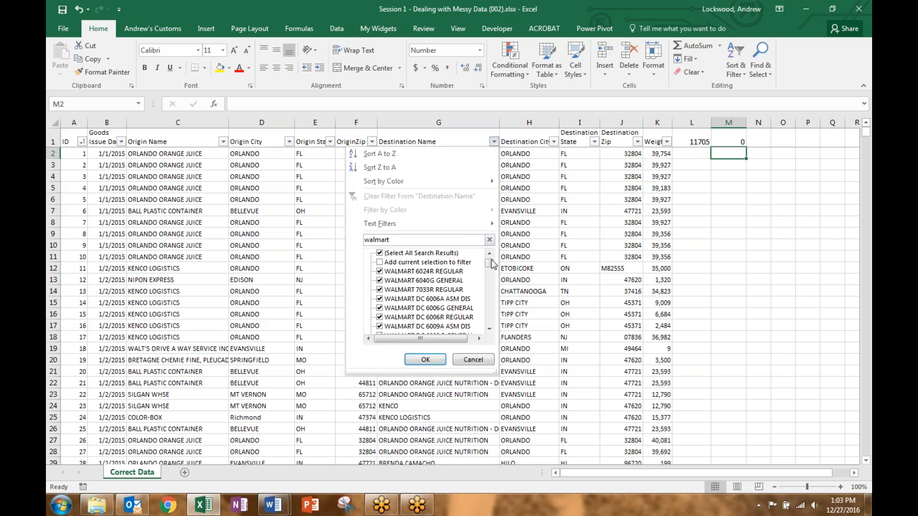
mouse_move(489, 263)
left_mouse_down()
mouse_move(488, 327)
mouse_move(488, 252)
left_mouse_up()
left_click(425, 359)
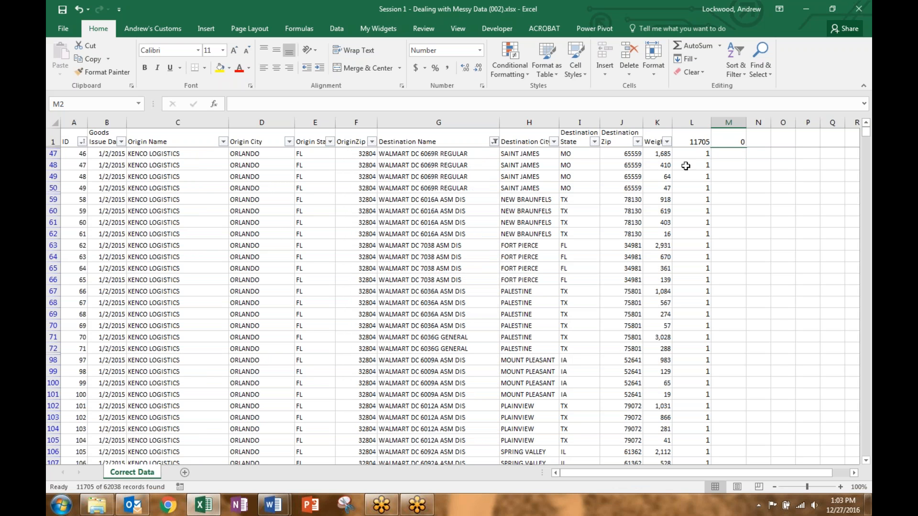
scroll(484, 346, "down", 2)
scroll(484, 346, "up", 2)
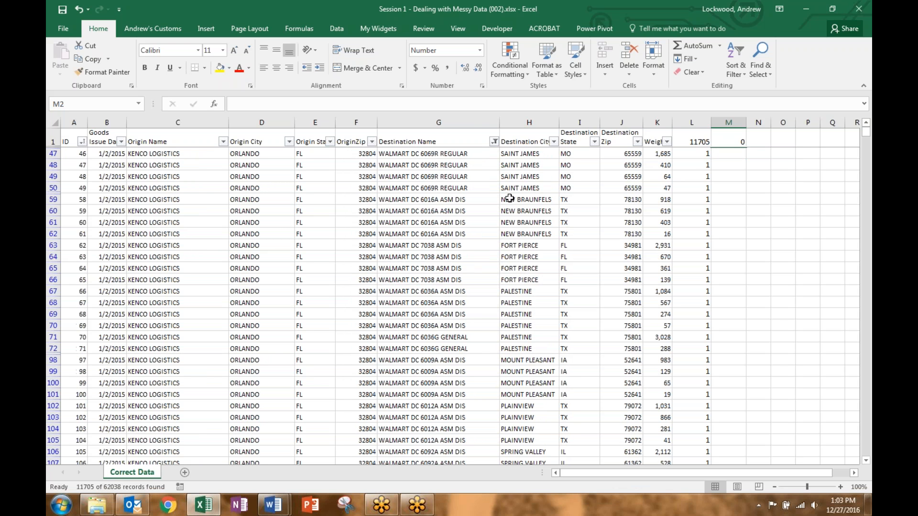
left_click(494, 142)
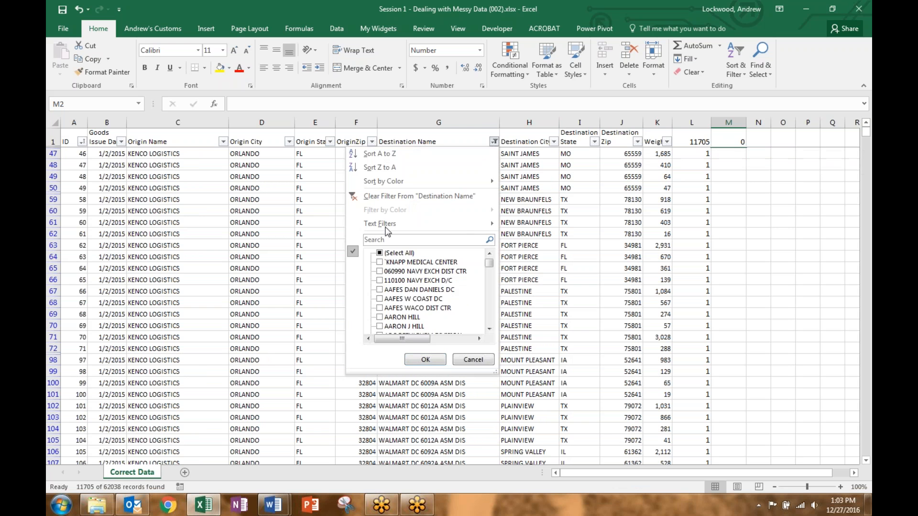
left_click(380, 253)
left_click(425, 360)
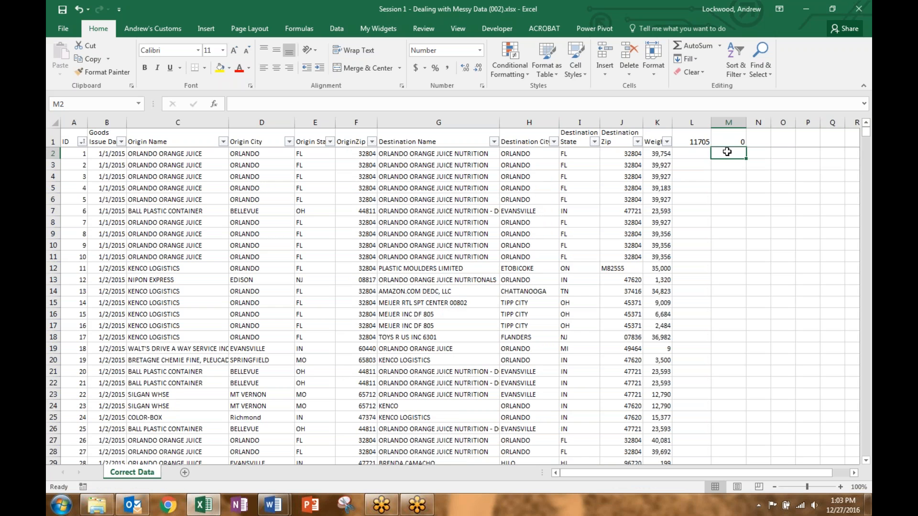
Step: Write =IFERROR(SEARCH("WALMART",G2),"") in M2, keeping the cell open for editing
type("=IF(")
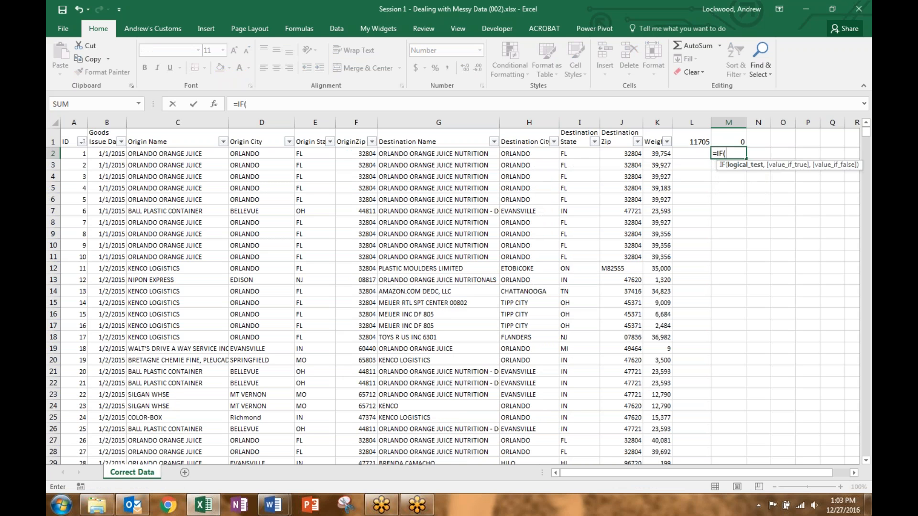
key("BackSpace")
type("ERRO")
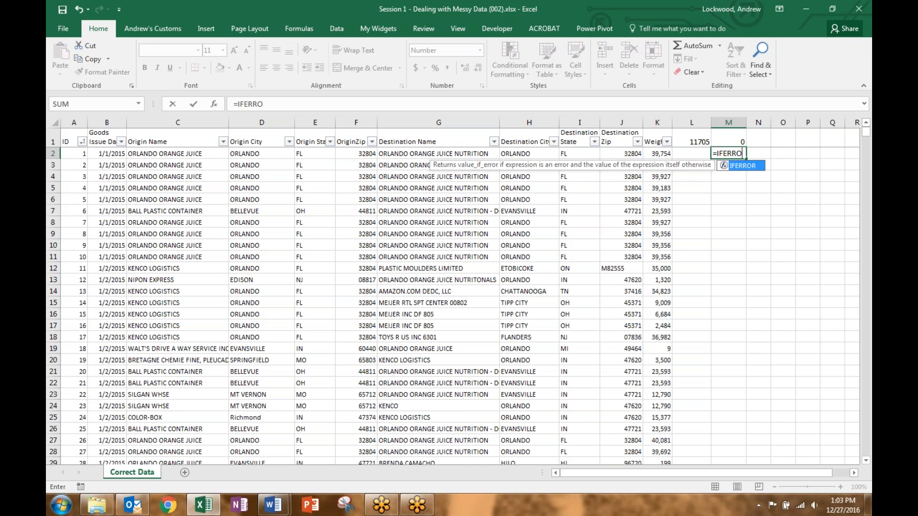
type("R(SEARCH")
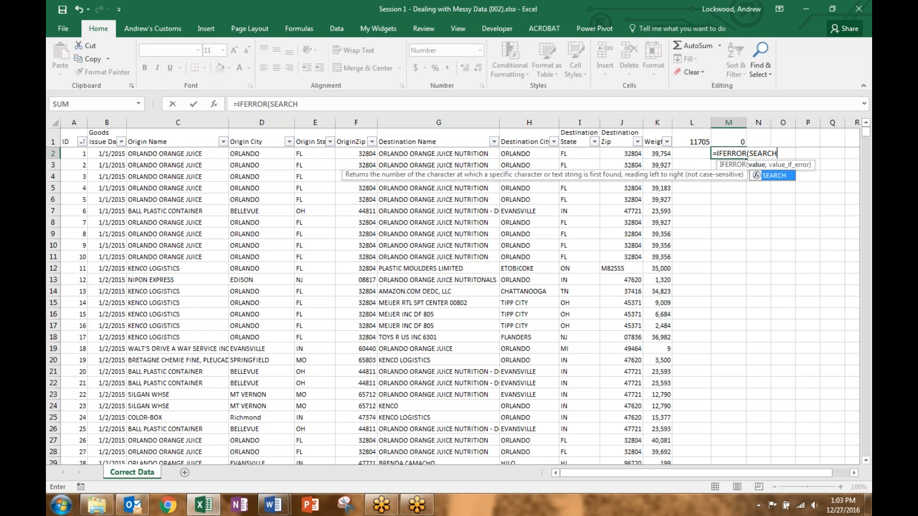
type("(\"WALMART")
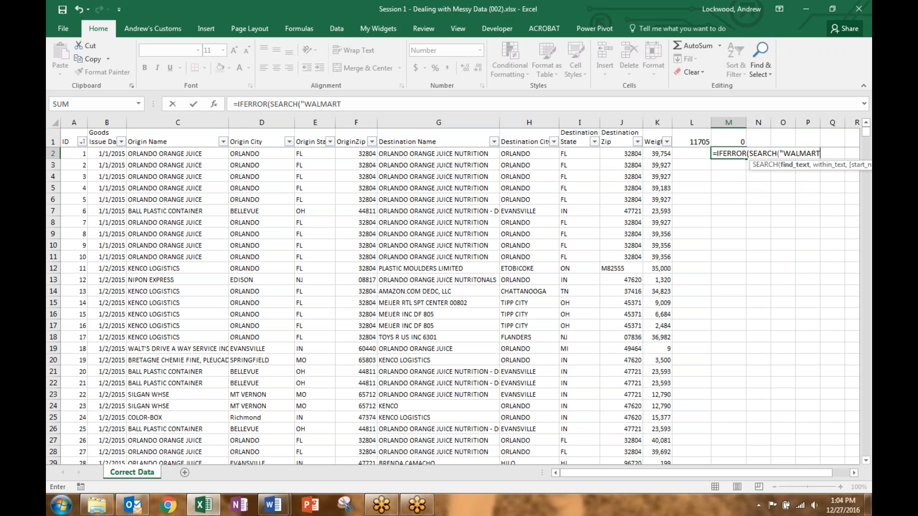
type("\",g2),\"\"")
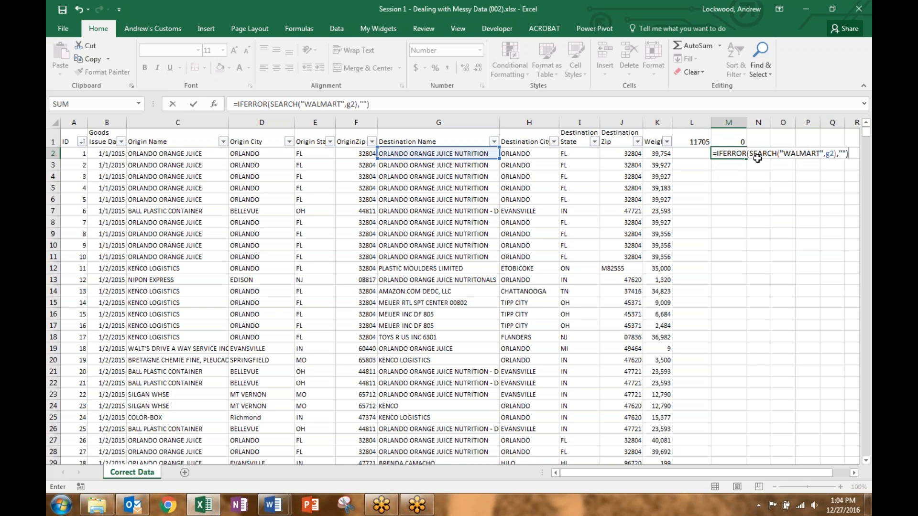
Step: Nest an IF inside M2's IFERROR, using SEARCH("WALMART",G2)=1 as its logical test
left_click_drag(749, 153, 837, 153)
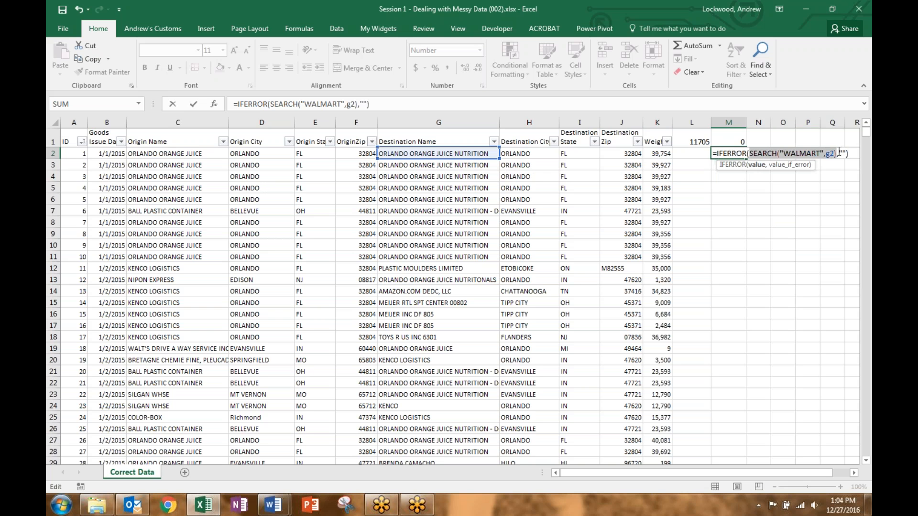
left_click(838, 153)
type("=1")
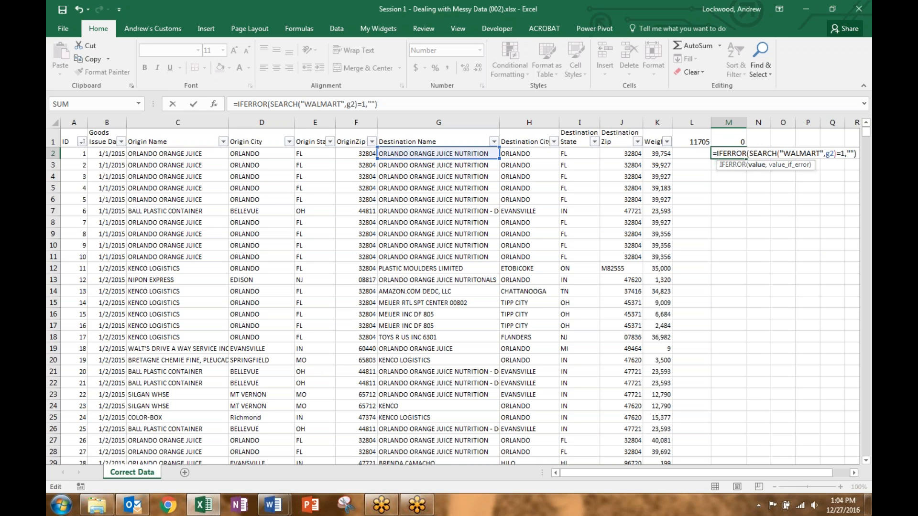
left_click(749, 153)
type("IF(")
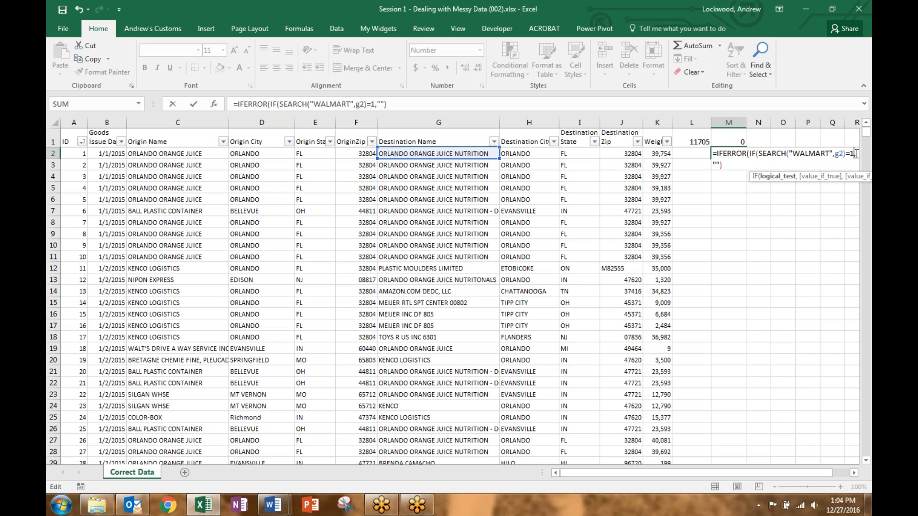
Step: Make the IF in M2 return K2 when true and "" when false, and fill the completed formula down column M
left_click(858, 152)
left_click(657, 151)
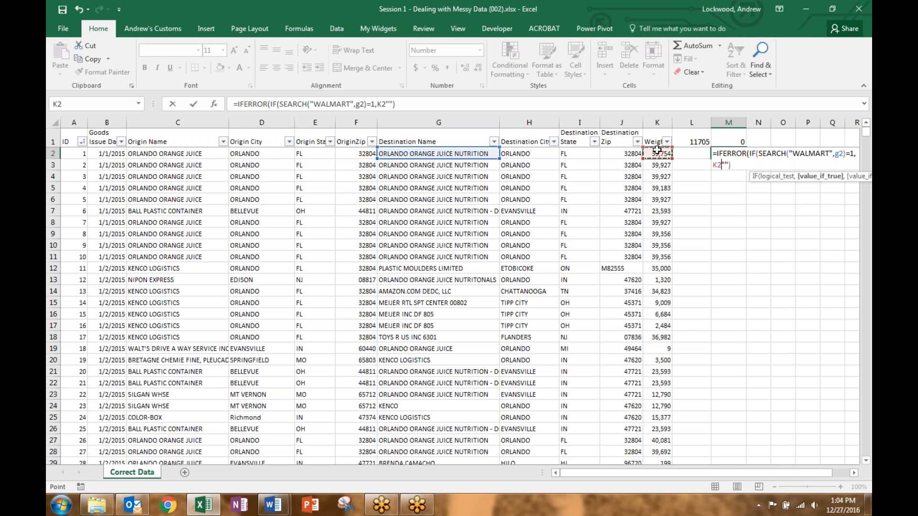
left_click(392, 104)
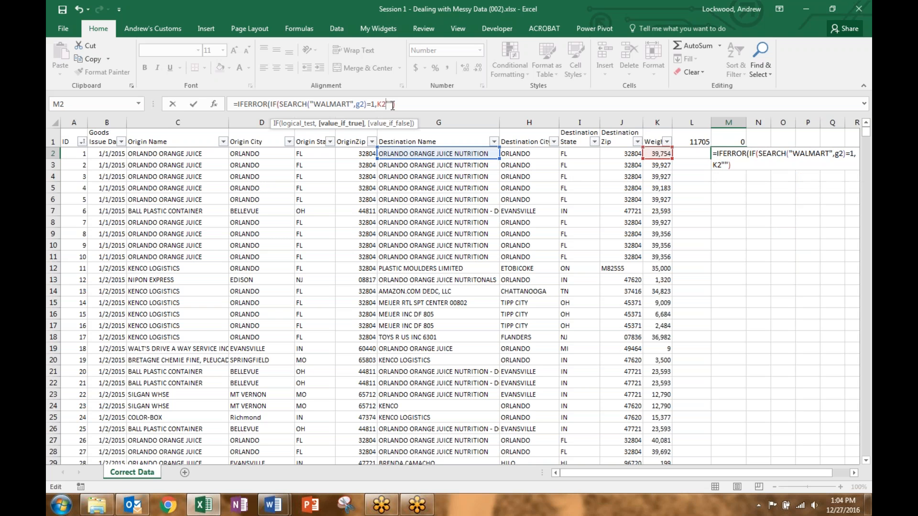
type(",\"\")")
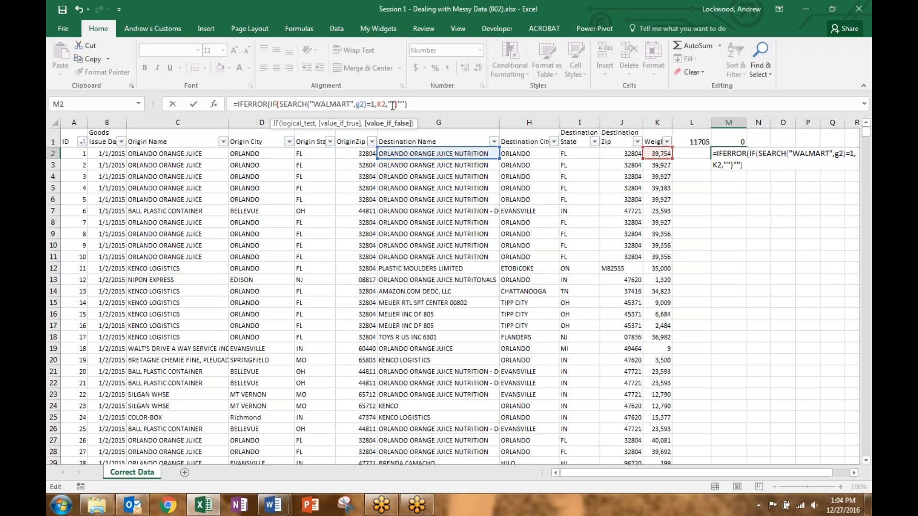
key("Right")
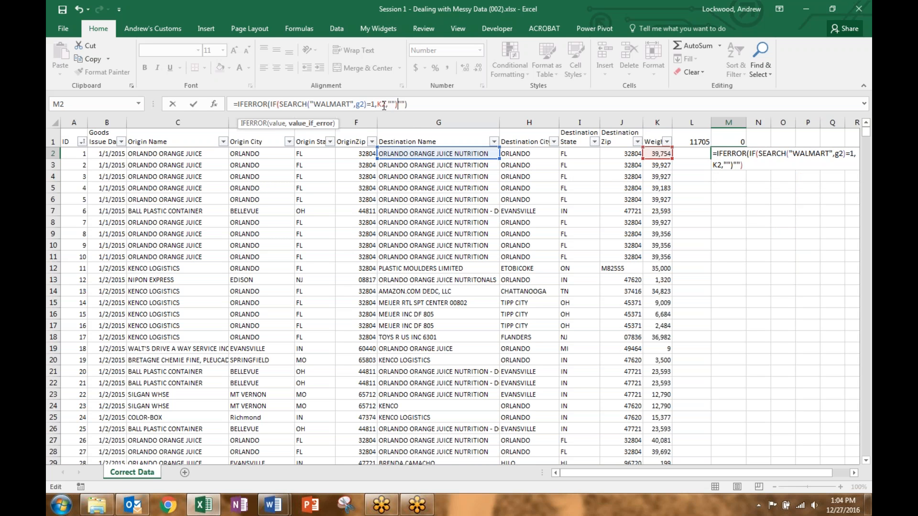
type(",")
key("Return")
left_click(744, 155)
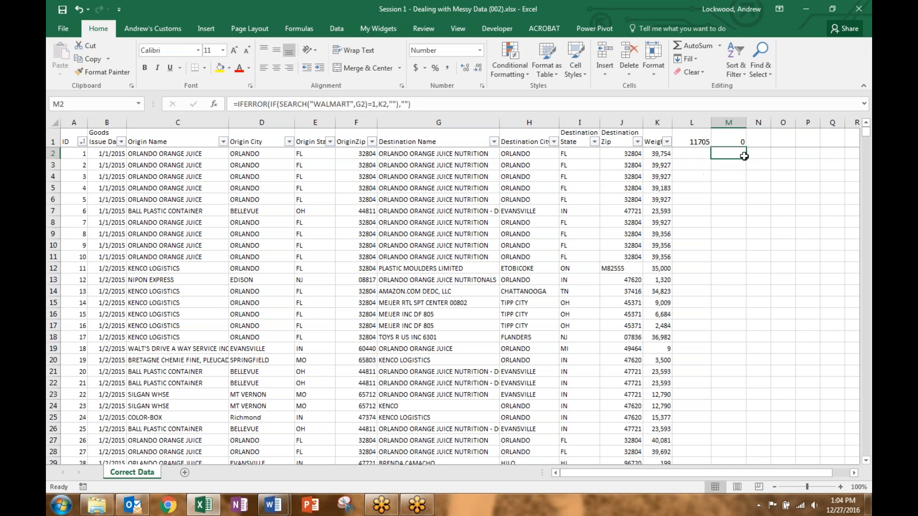
double_click(744, 156)
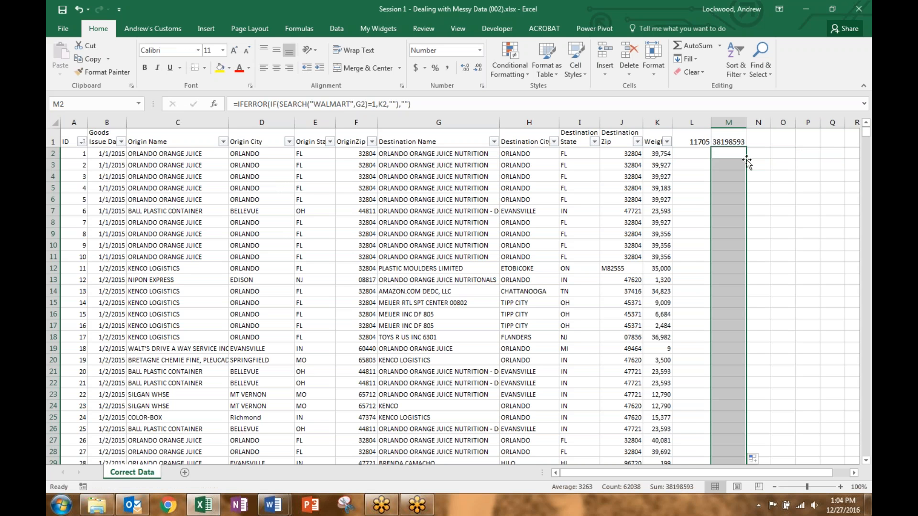
Step: Format the total in M1 with thousands separators and no decimals, and narrow column M to fit
left_click(728, 142)
left_click(447, 68)
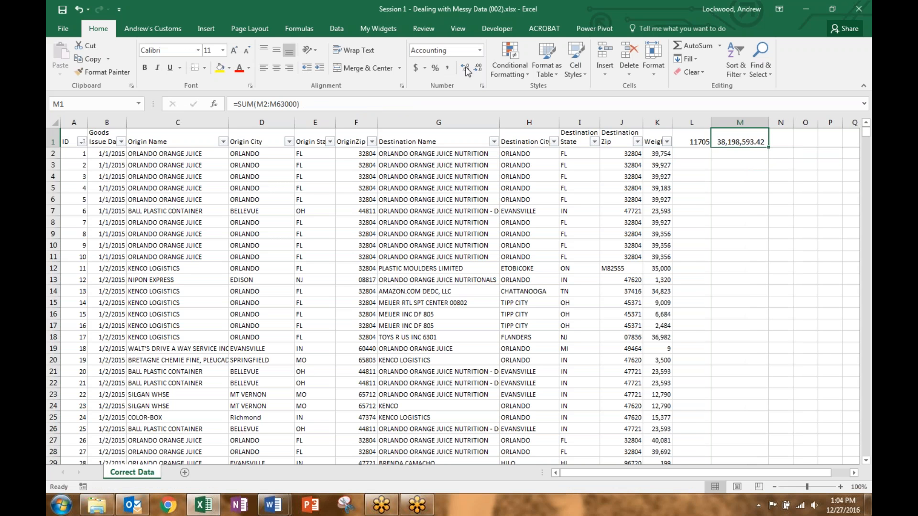
left_click(478, 68)
left_click(477, 68)
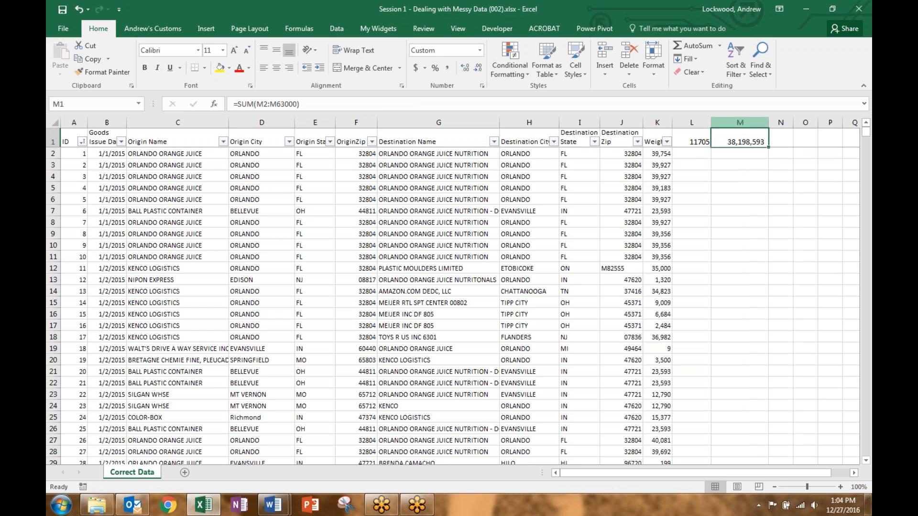
left_click_drag(768, 123, 757, 122)
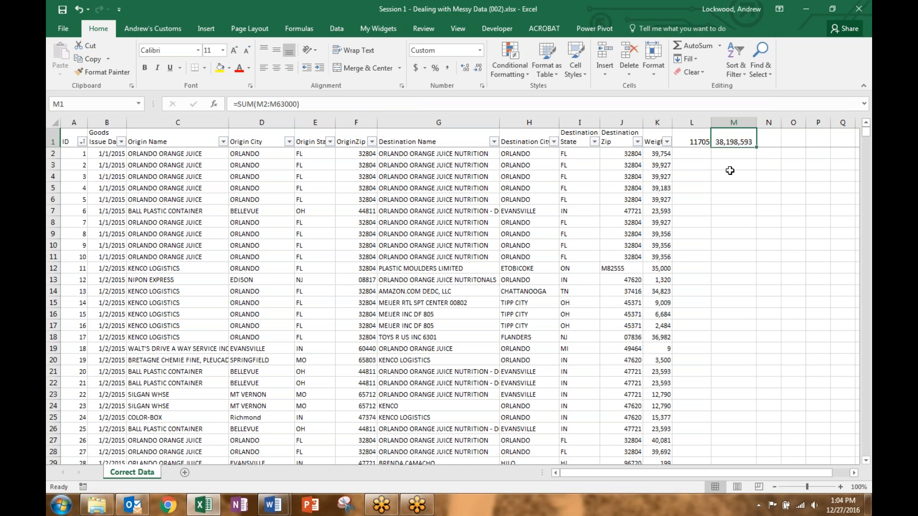
Step: Examine the SEARCH test and the IFERROR fallback in M2's formula without changing it
left_click(735, 153)
type("=IFERROR(IF(SEARCH(\"WALMART\",G2)=1,K2,\"\"),\"\")")
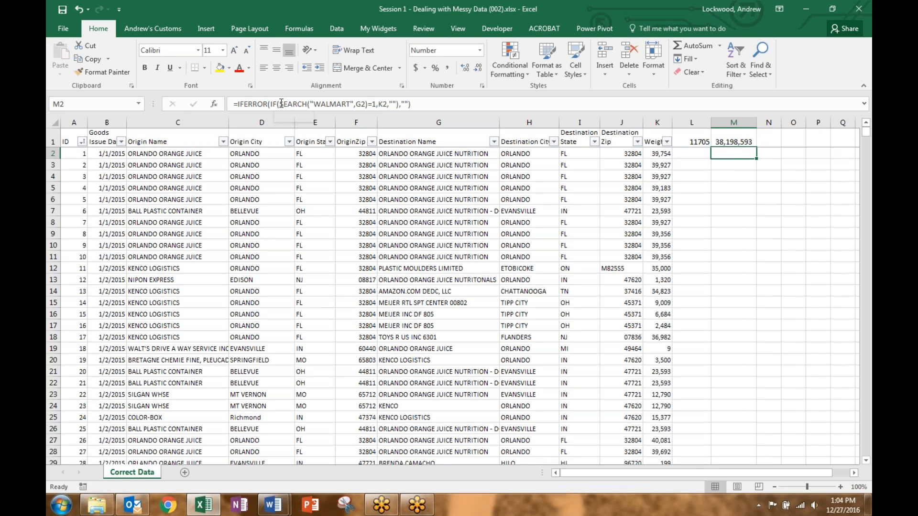
left_click(282, 104)
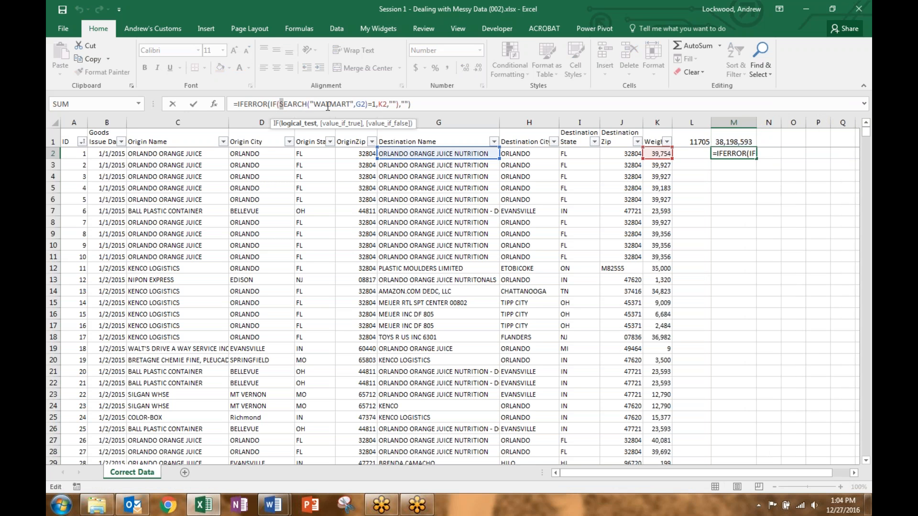
left_click_drag(237, 103, 410, 105)
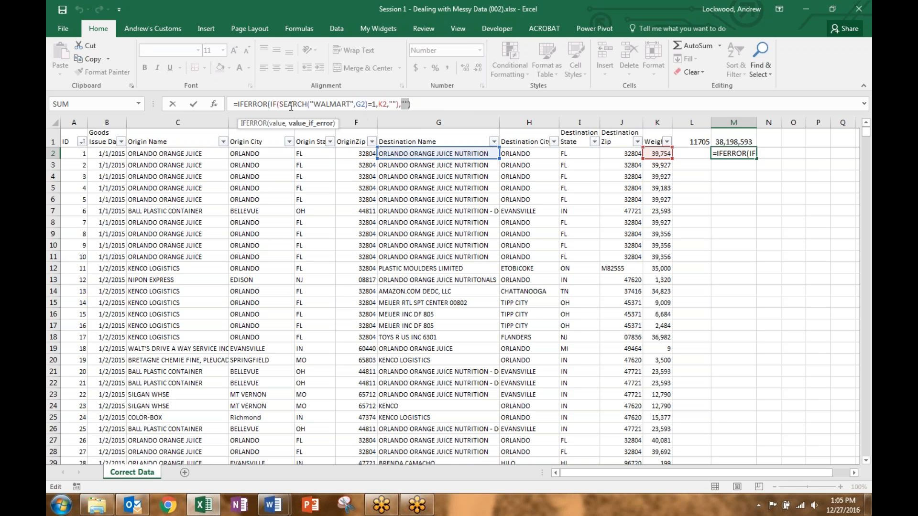
key("ctrl+Return")
left_click_drag(281, 104, 376, 104)
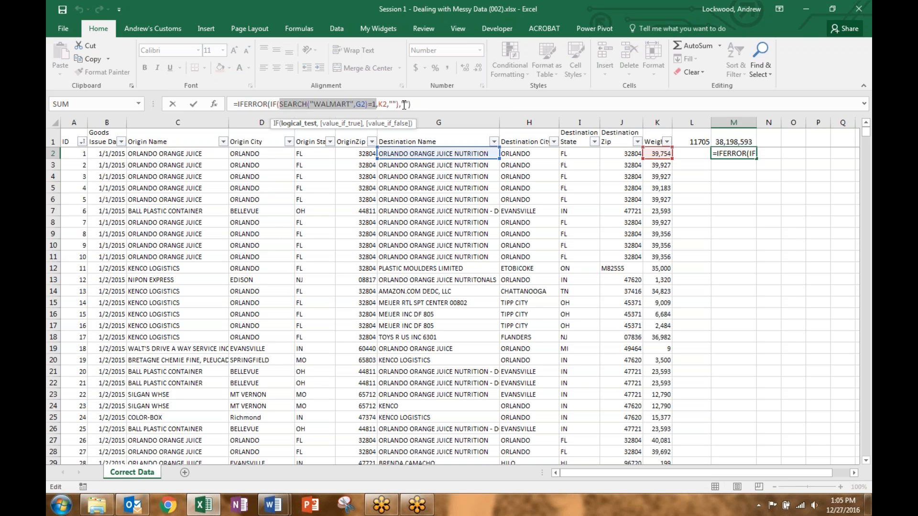
double_click(404, 104)
type(")")
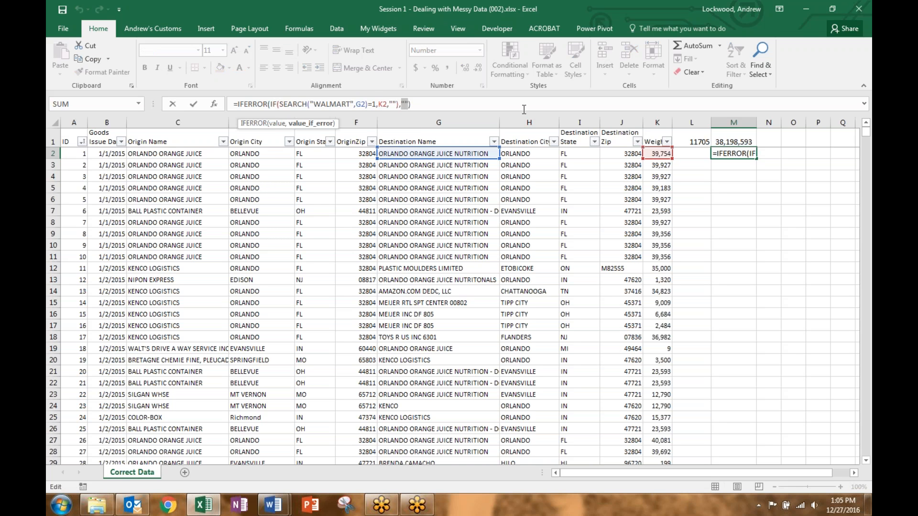
key("Return")
left_click(768, 176)
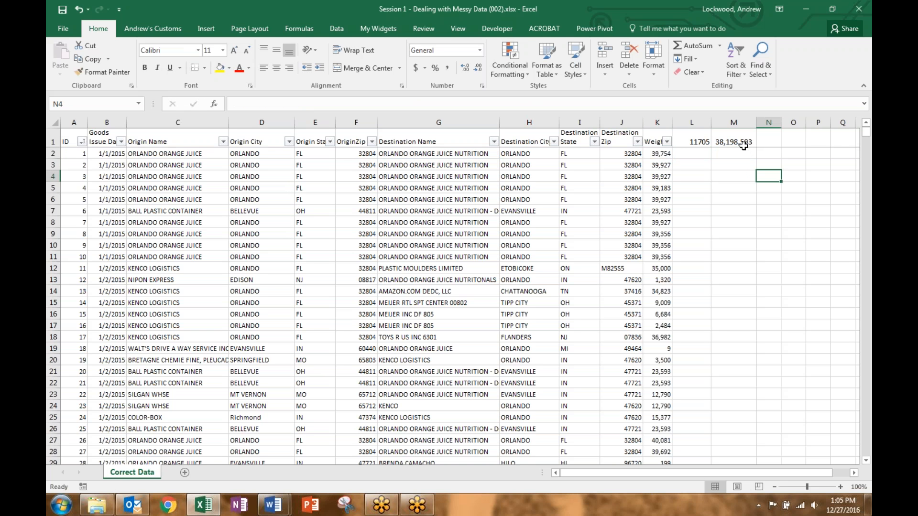
Step: Delete columns L and M with their formulas and totals
left_click(708, 137)
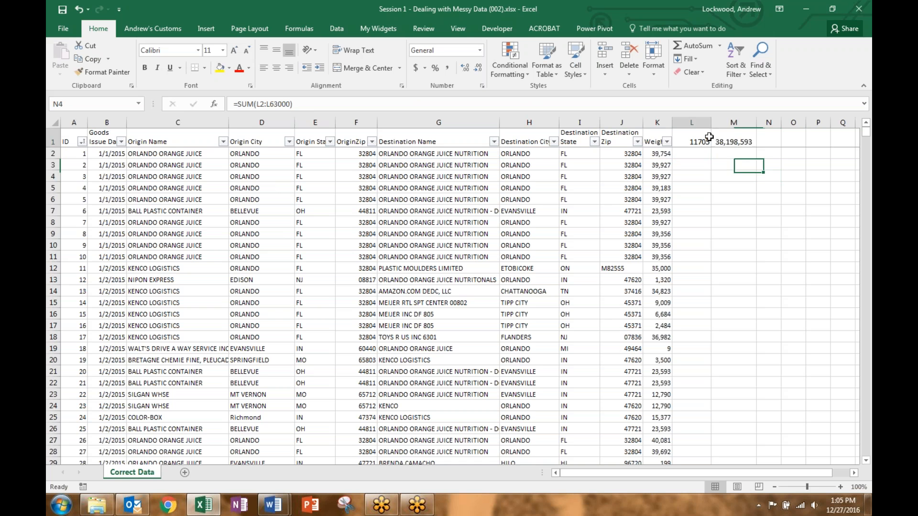
left_click_drag(709, 137, 726, 122)
key("Delete")
right_click(726, 122)
left_click(766, 212)
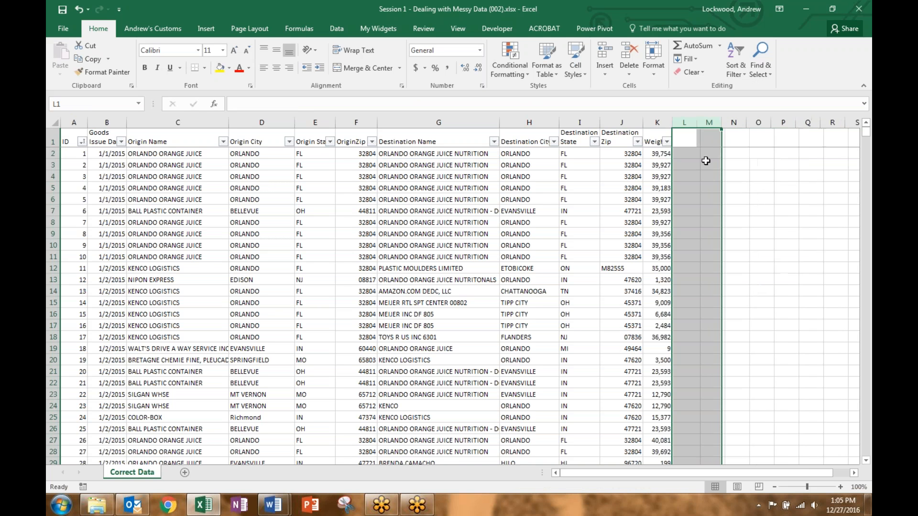
Step: Start a formula in L2 with an IF around an AND whose first condition is D2="ORLANDO"
left_click(684, 153)
type("=")
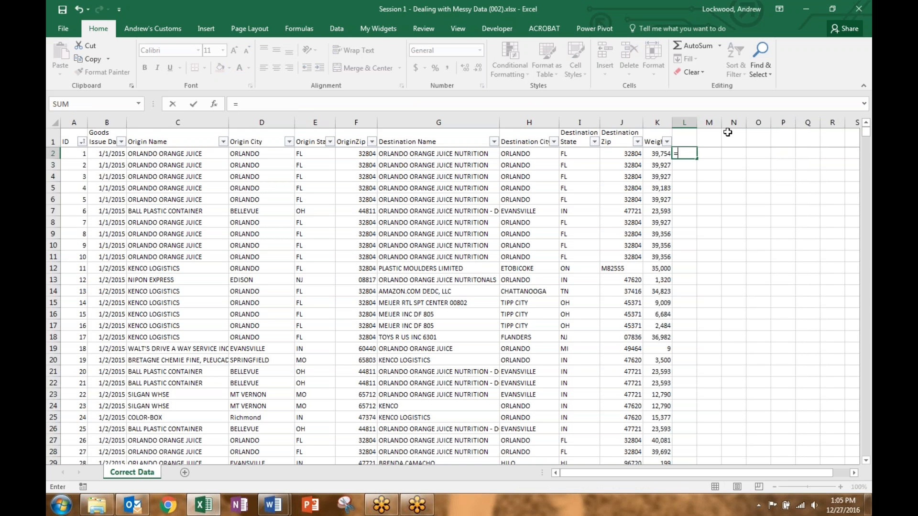
type("IF(")
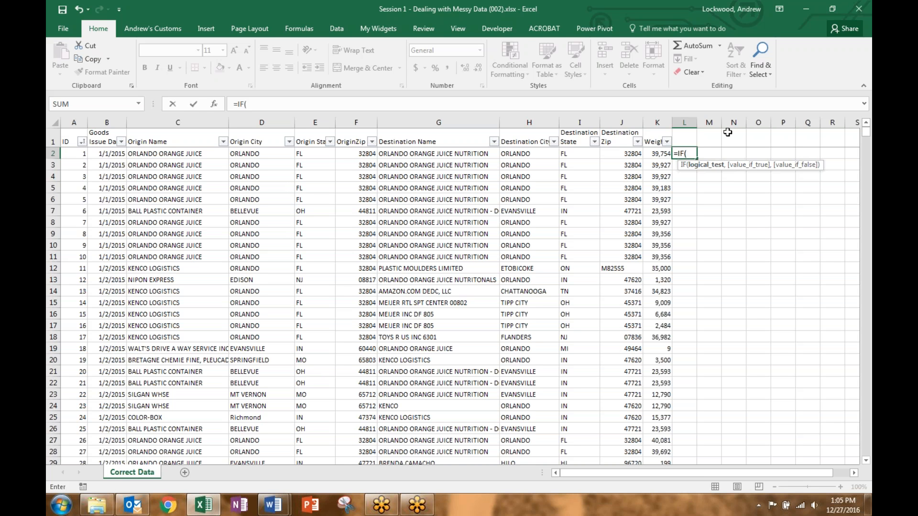
type("AND(")
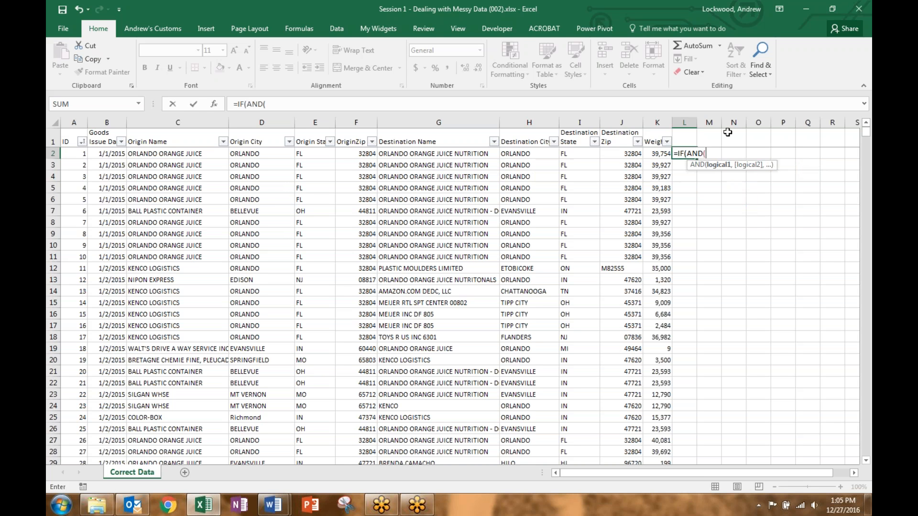
type("SEAR")
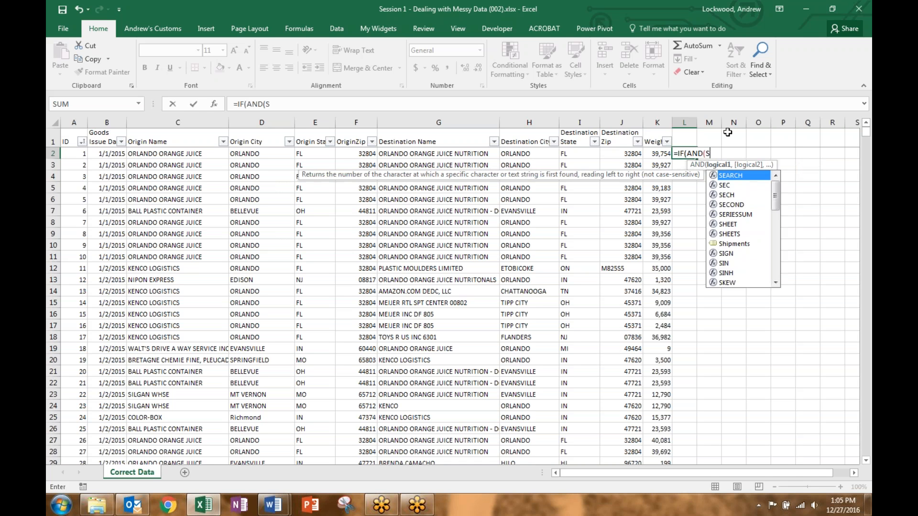
key("BackSpace")
key("BackSpace")
key("BackSpace")
key("BackSpace")
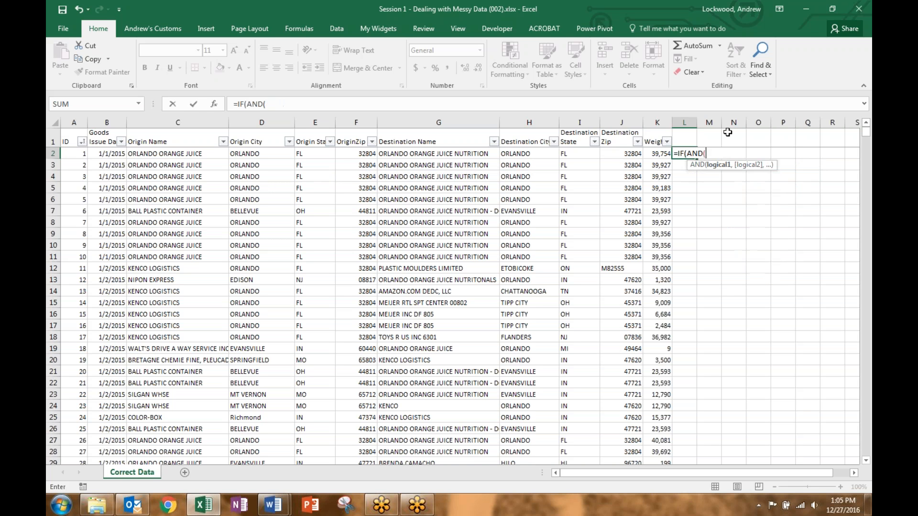
type("d")
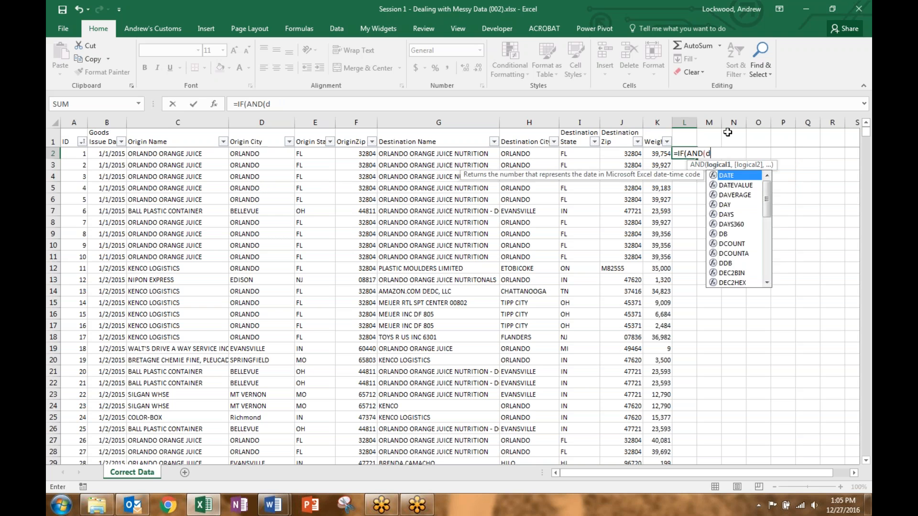
type("2=\"OR")
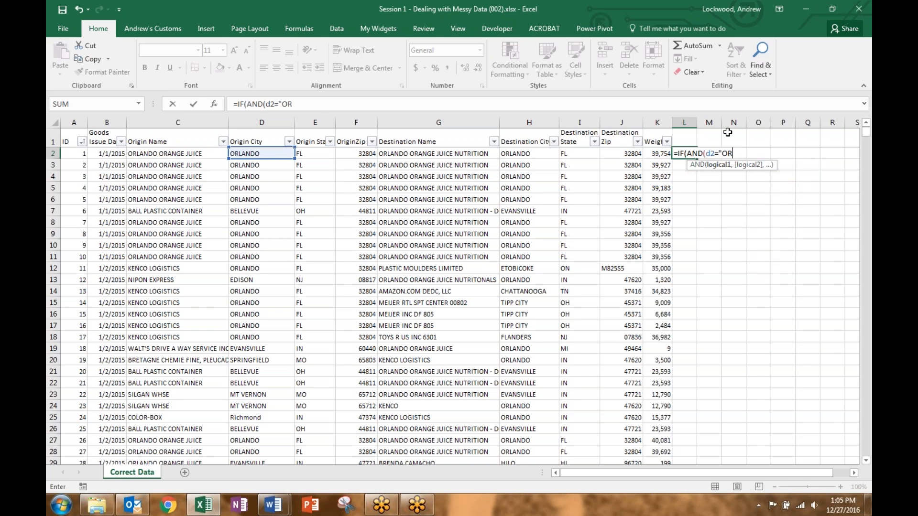
type("LANDO\",")
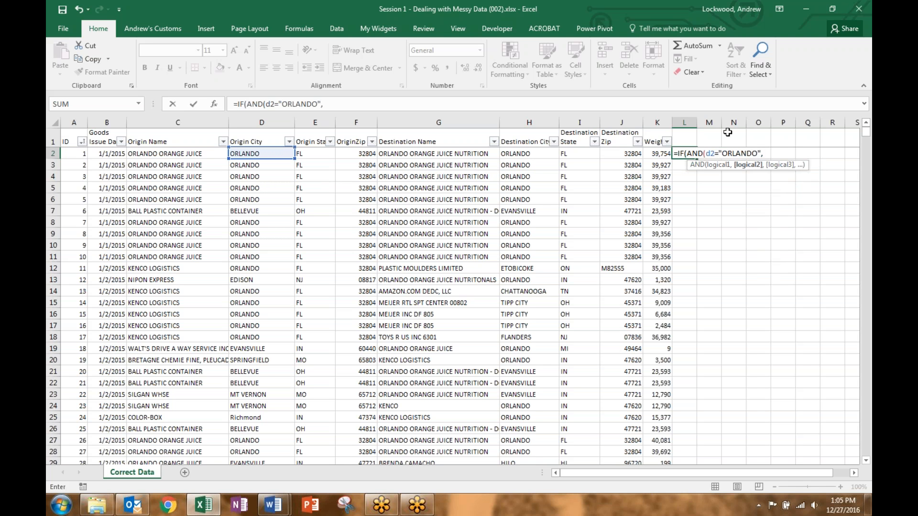
Step: Add SEARCH("WALMART",G2)=1 as the second AND condition, and return "X" when true and "" when false
type("SEARCH(")
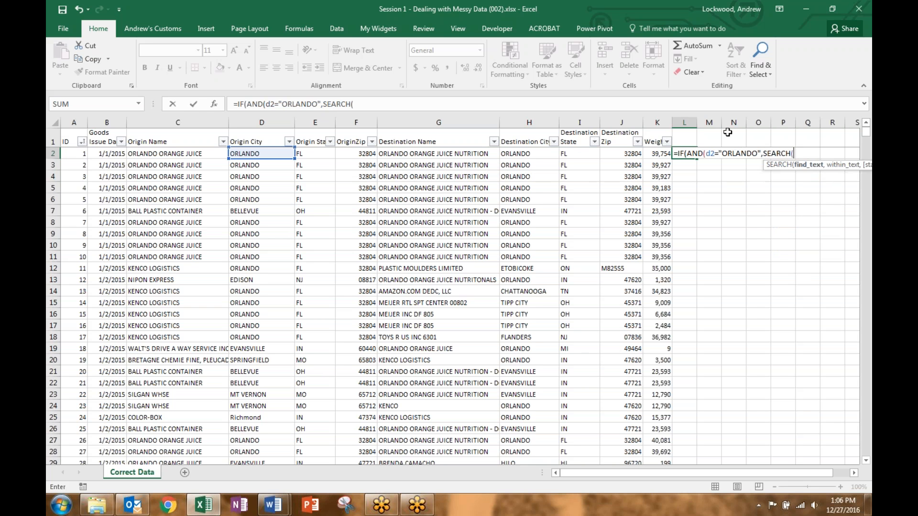
type("\"WALMART")
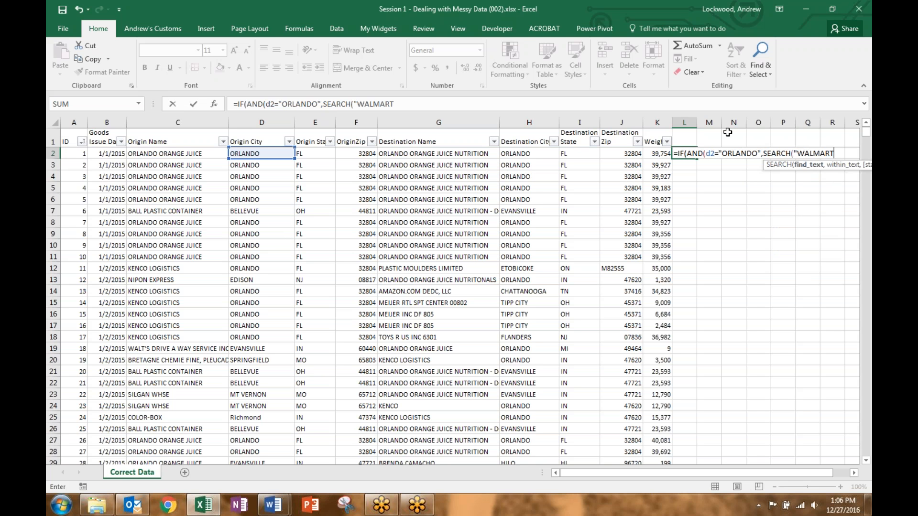
type("\",g2)")
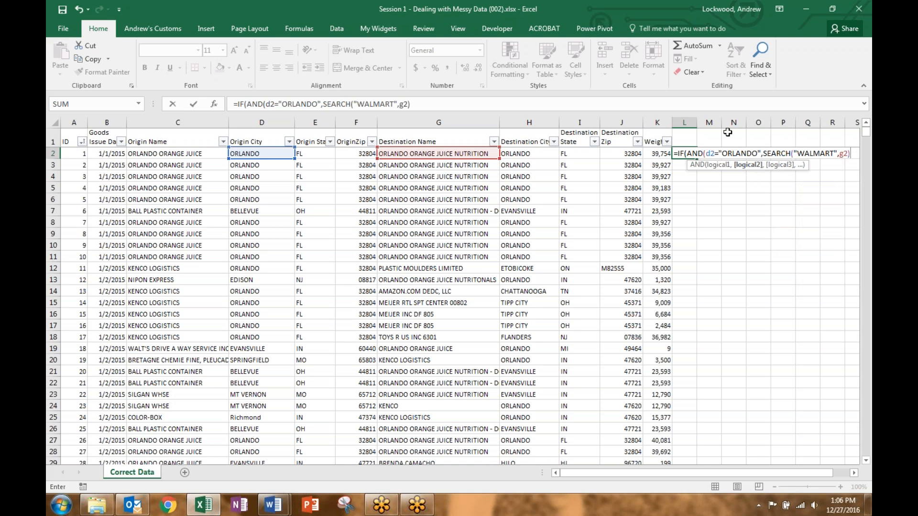
type("=1),")
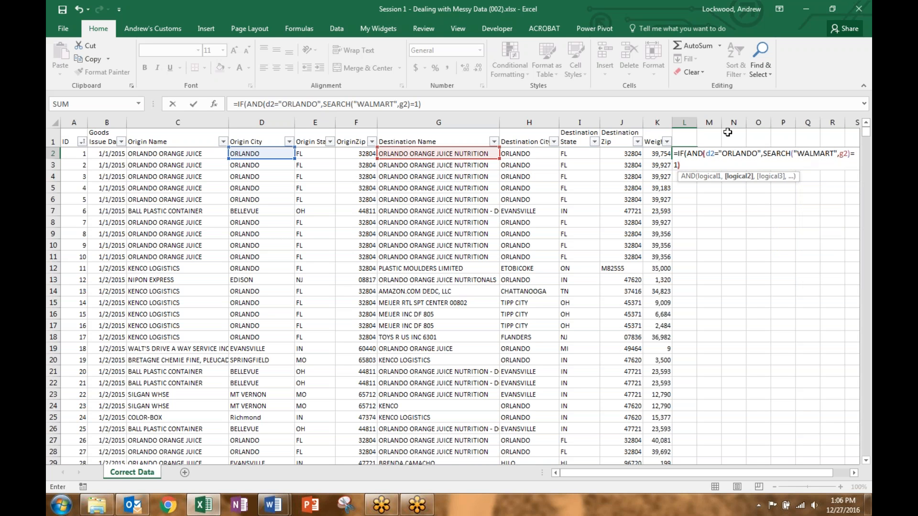
type("\"X\",\"\"")
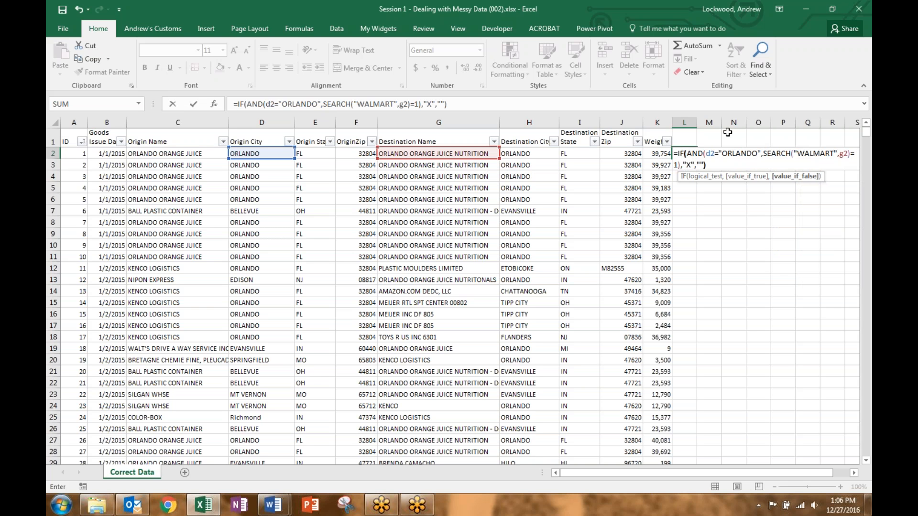
type(")")
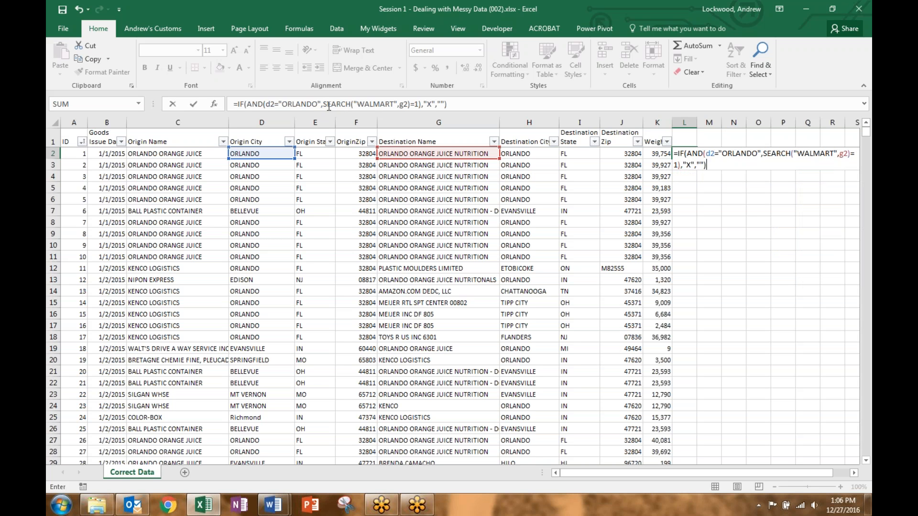
Step: Wrap L2's formula in IFERROR with "" as the fallback and fill it down column L
left_click(240, 103)
type("IFERROR(")
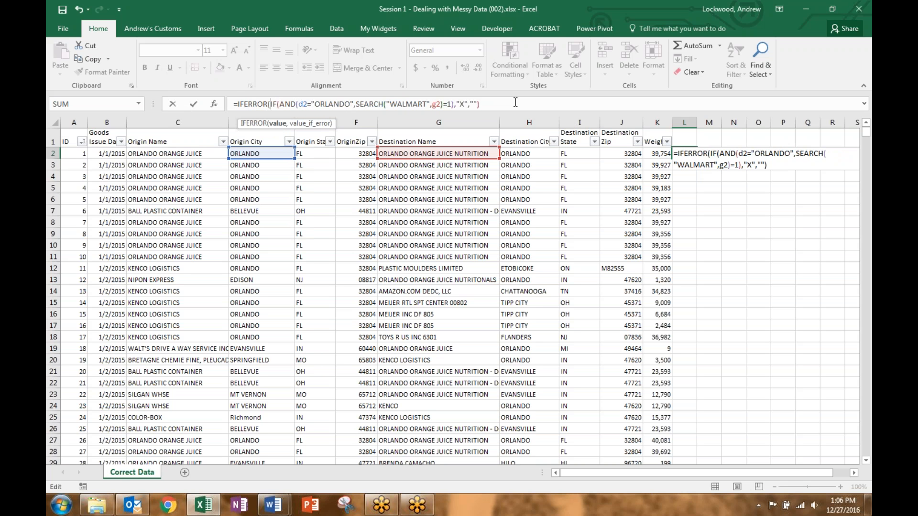
left_click(539, 104)
type(",\"\")")
key("Return")
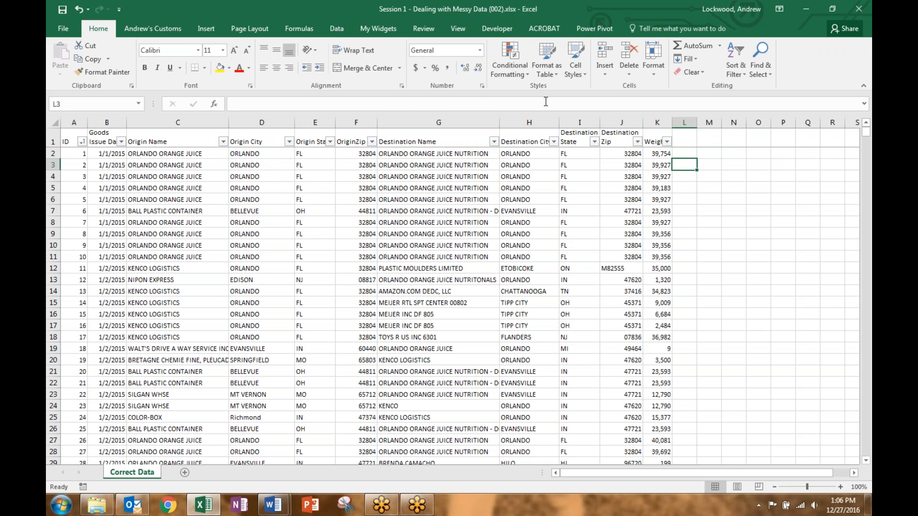
left_click(687, 154)
double_click(696, 158)
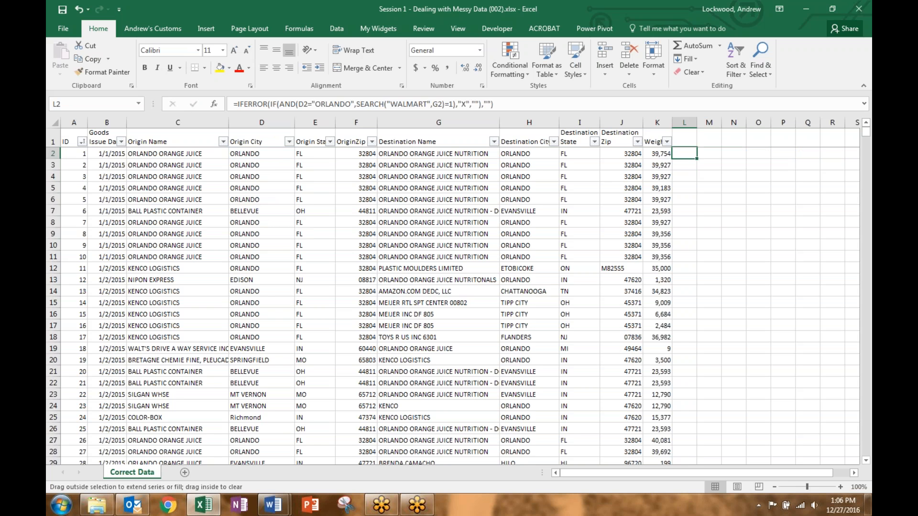
Step: Examine the flagged rows 47 to 50 and the AND conditions in L47's formula without changing it
scroll(717, 230, "down", 9)
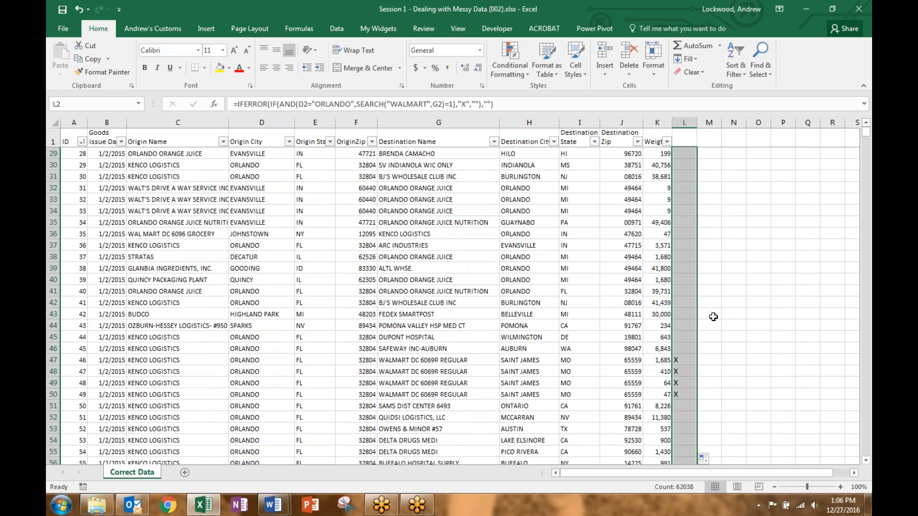
scroll(705, 320, "down", 1)
left_click_drag(682, 328, 232, 362)
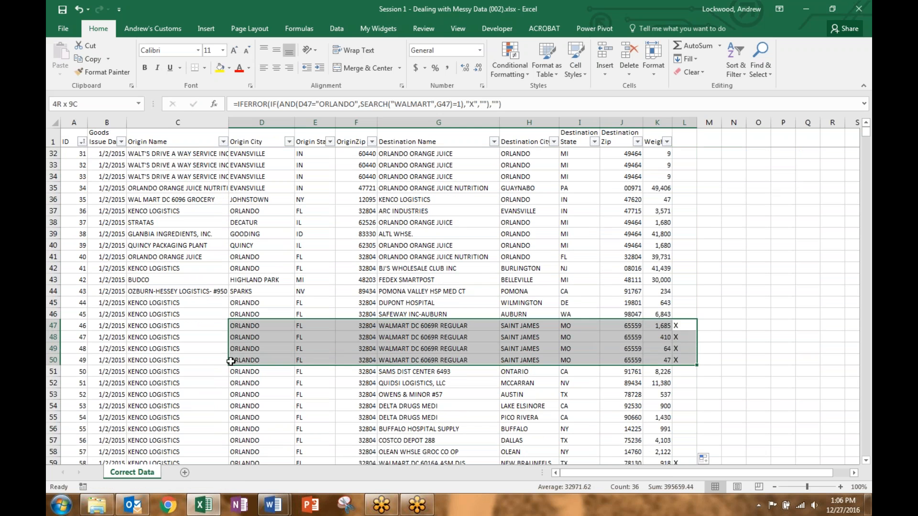
left_click_drag(393, 329, 399, 356)
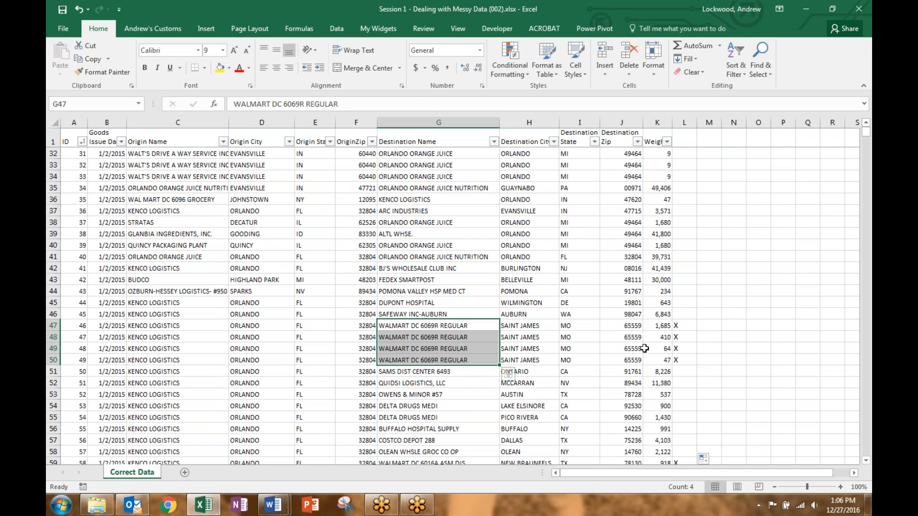
left_click(688, 325)
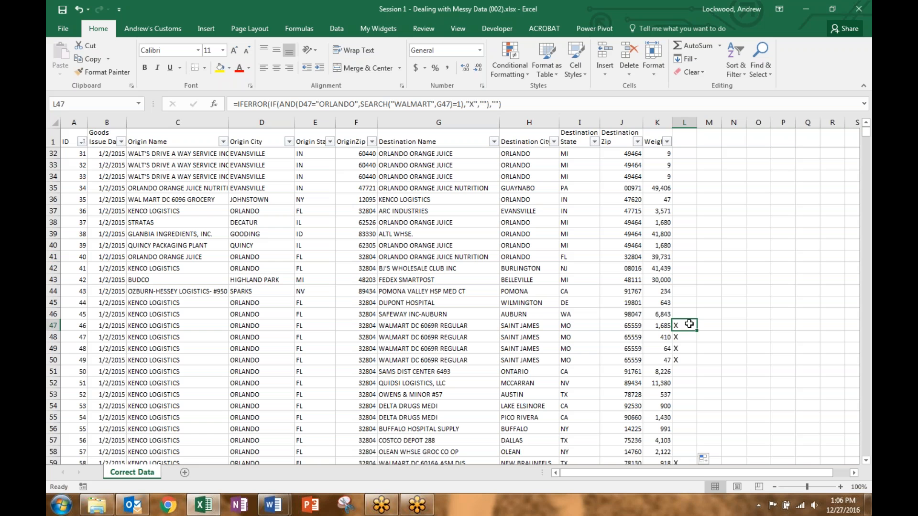
left_click_drag(281, 104, 453, 104)
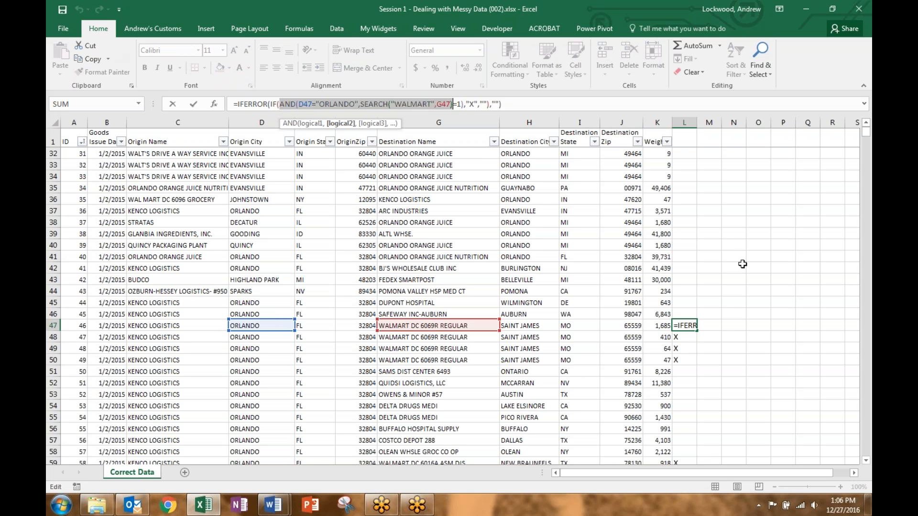
key("ctrl+Return")
Step: Delete column L with its IF/AND formulas
scroll(797, 322, "up", 10)
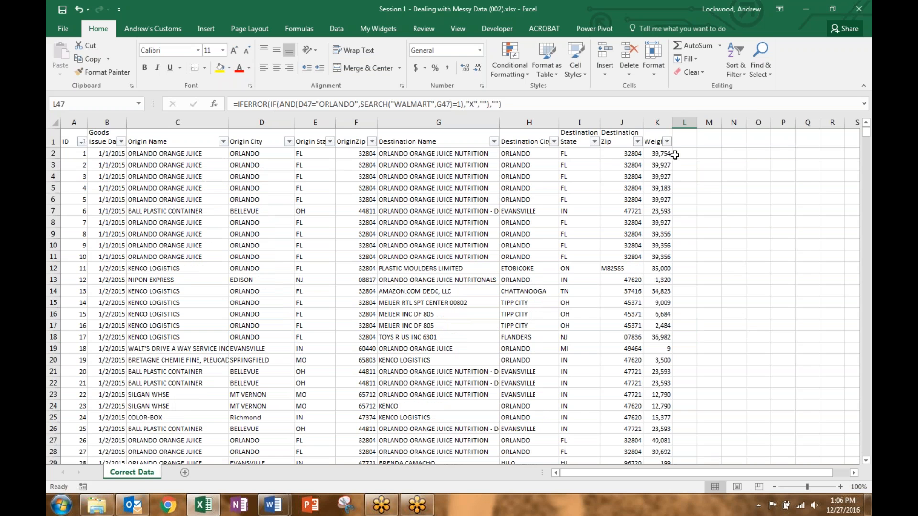
left_click(685, 122)
right_click(686, 122)
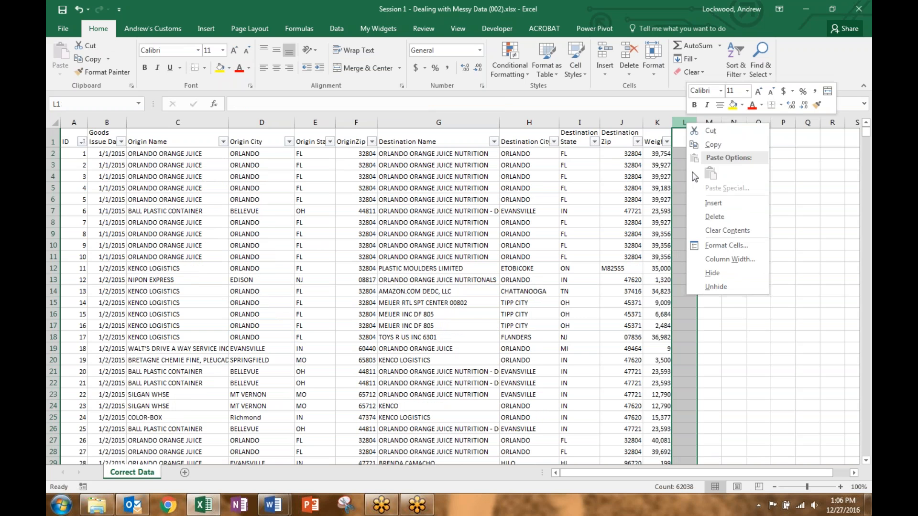
left_click(711, 219)
left_click(679, 220)
left_click_drag(444, 165, 448, 199)
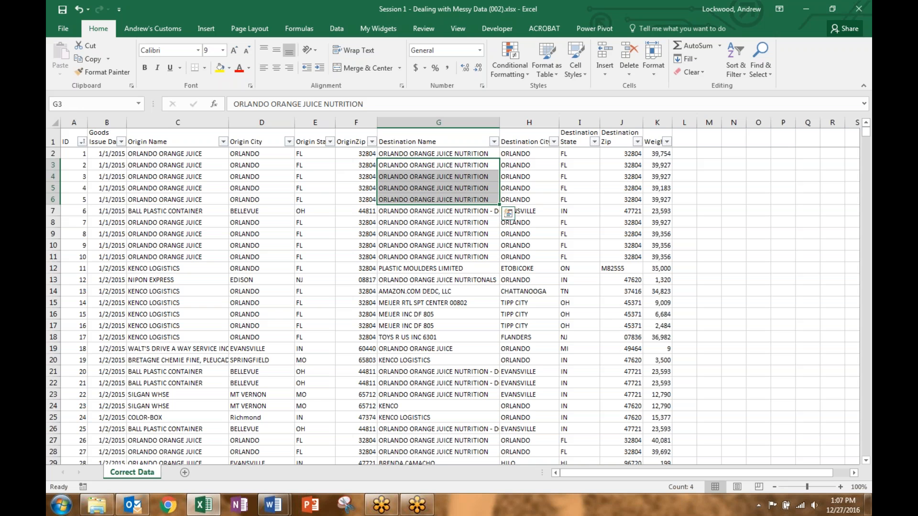
Step: Enter =PROPER(C2) in L2 and widen column L to fit the name
left_click(693, 154)
type("=")
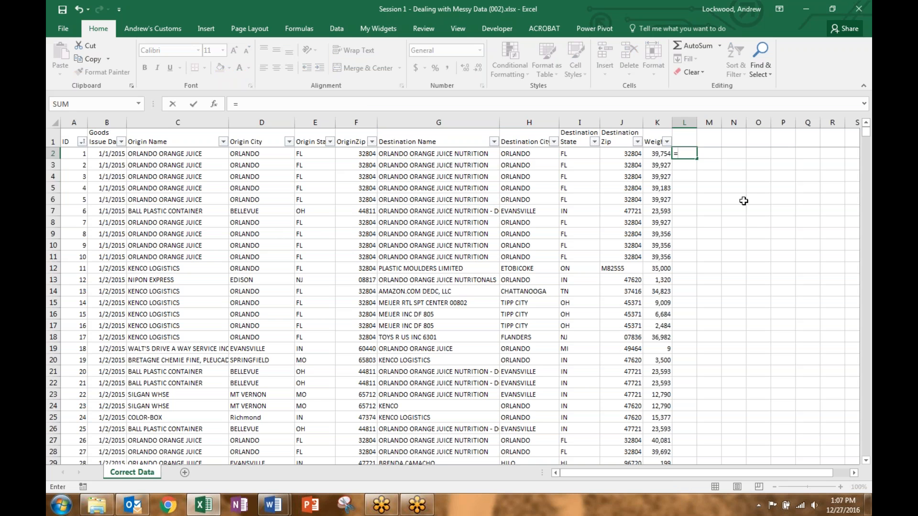
type("PRO")
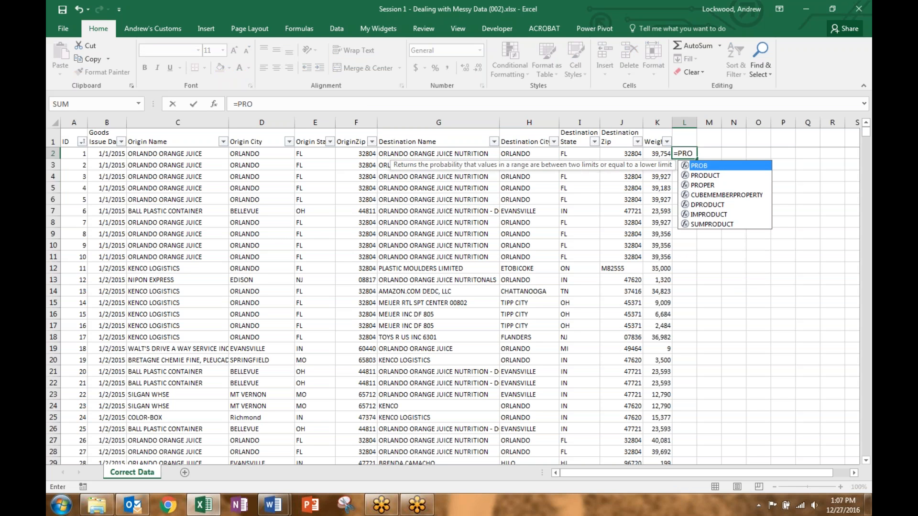
type("PER(")
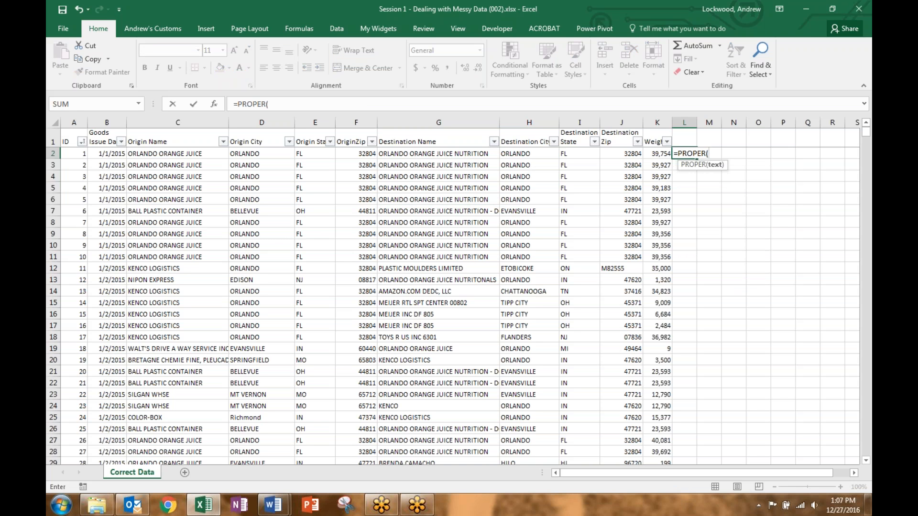
type("C2)")
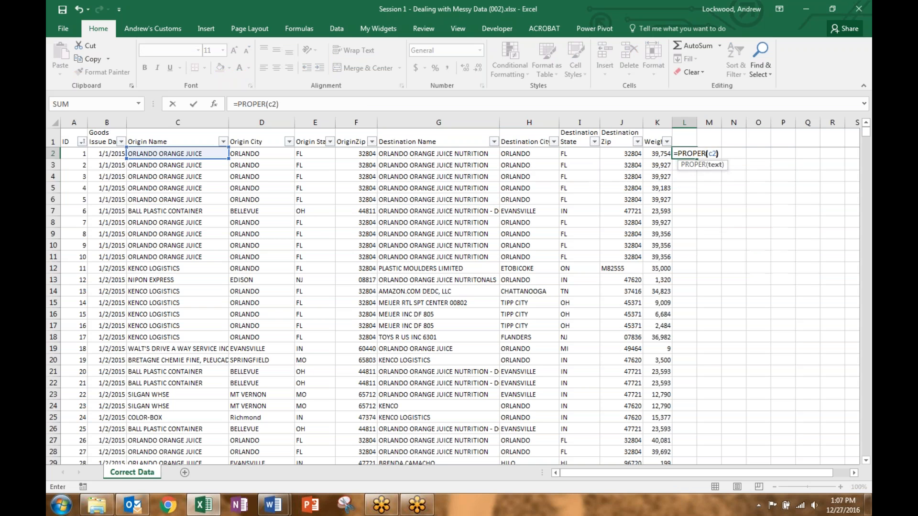
key("Return")
left_click_drag(696, 123, 753, 123)
left_click(728, 152)
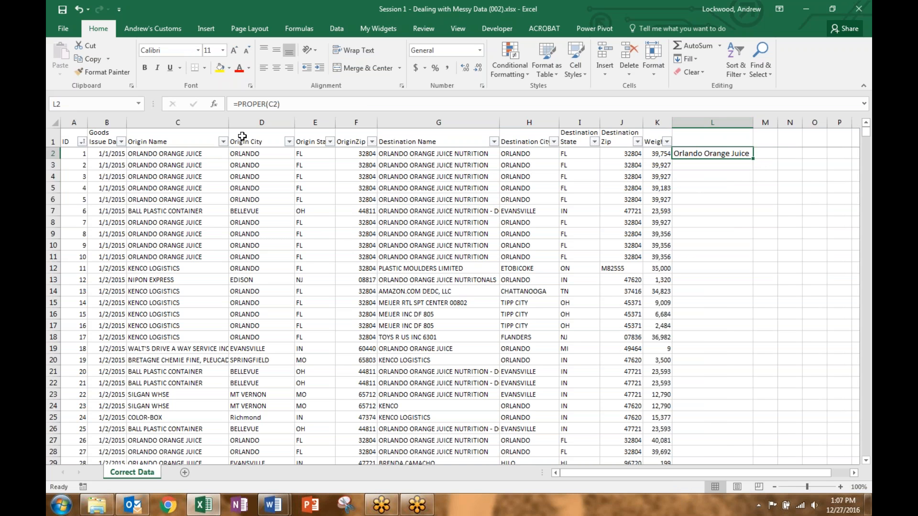
Step: Check the end of the origin name in C2 for trailing spaces without changing it
left_click(205, 155)
left_click(358, 104)
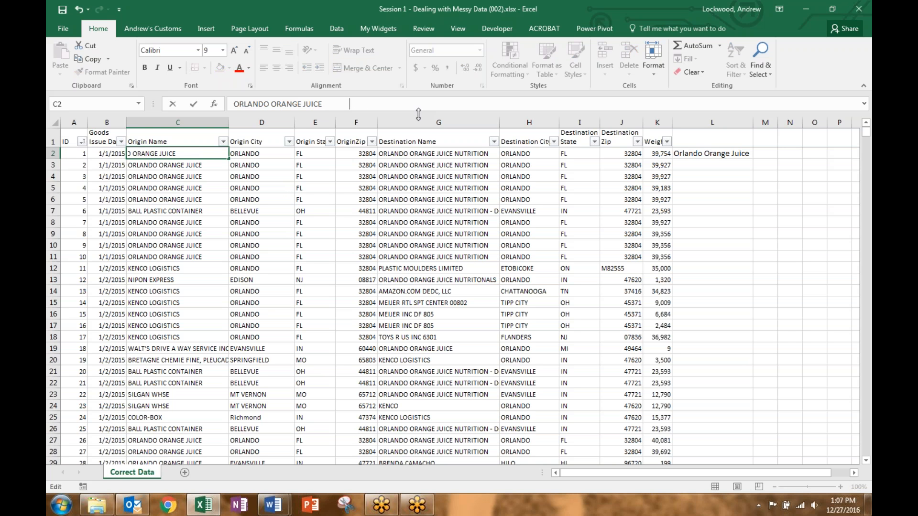
key("Return")
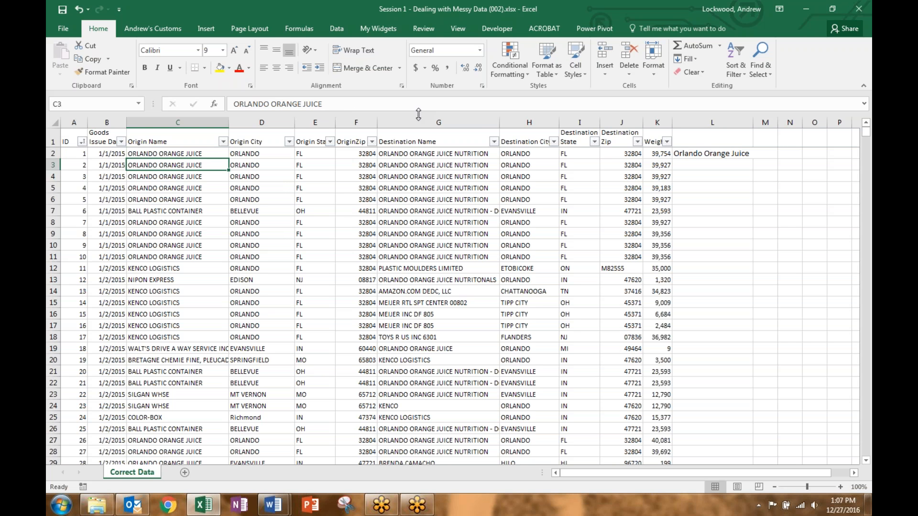
Step: Replace the formula in L2 with =TRIM(C2)
left_click(708, 152)
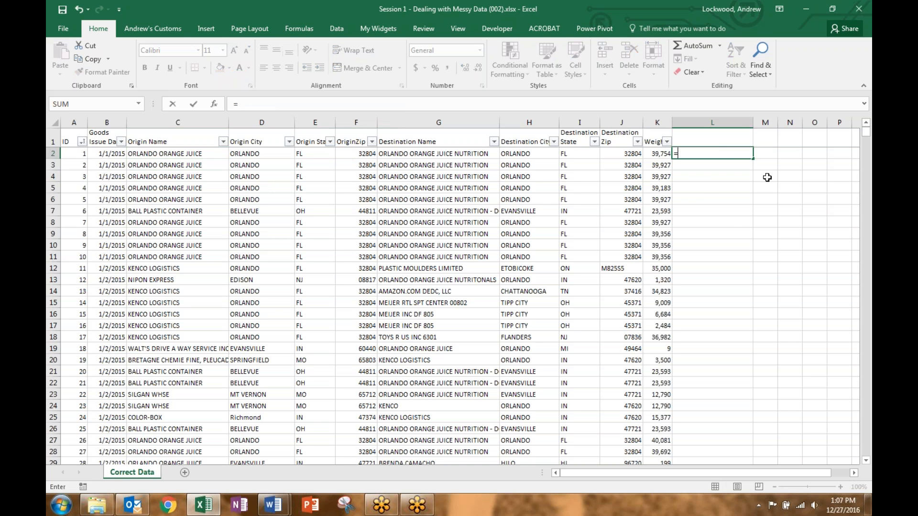
type("=TRIM(")
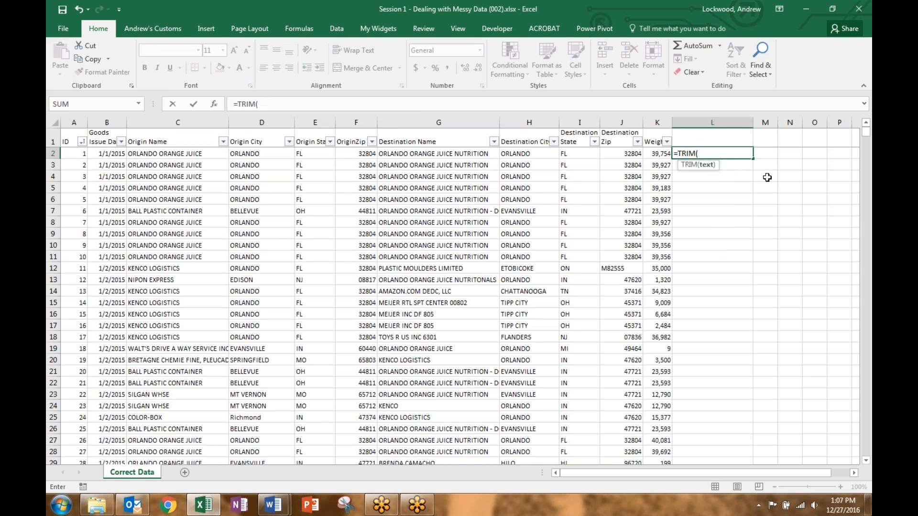
type("c2)")
key("Return")
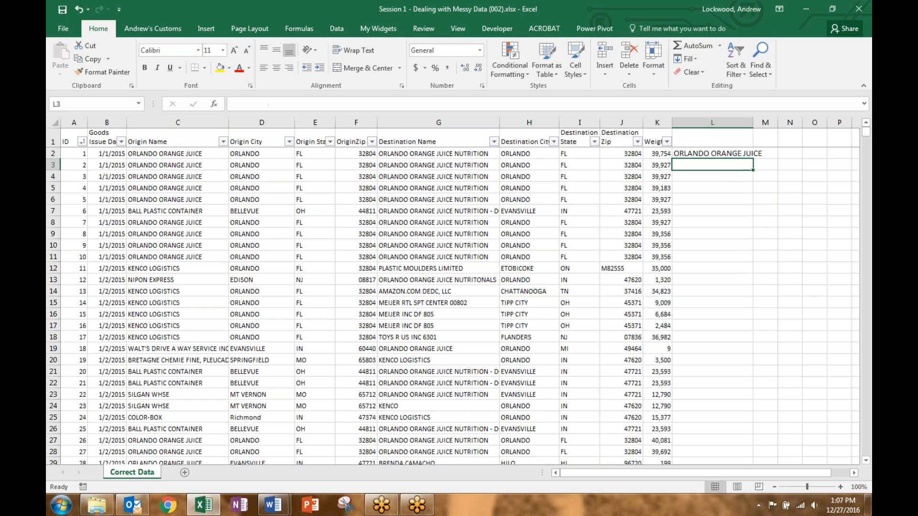
Step: Copy the TRIM result in L2 and paste it into M2 as a value only
left_click(740, 156)
left_click(349, 108)
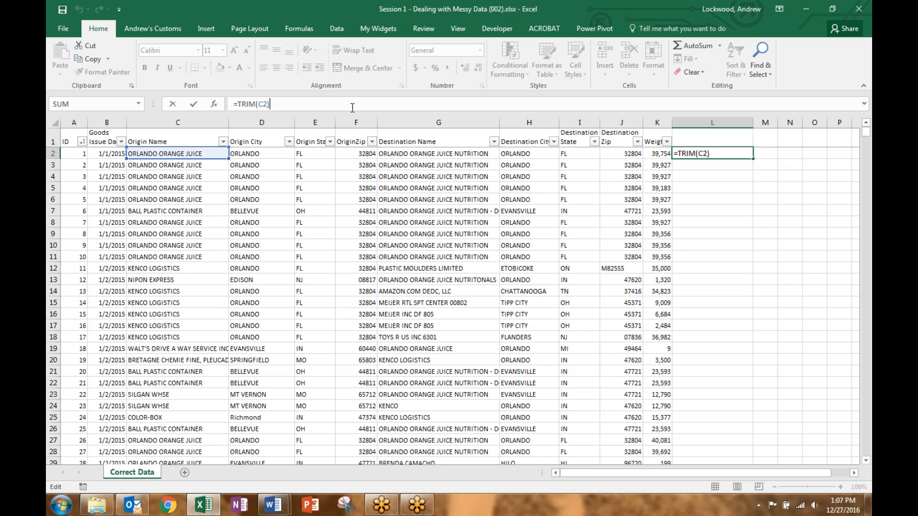
key("Escape")
key("ctrl+c")
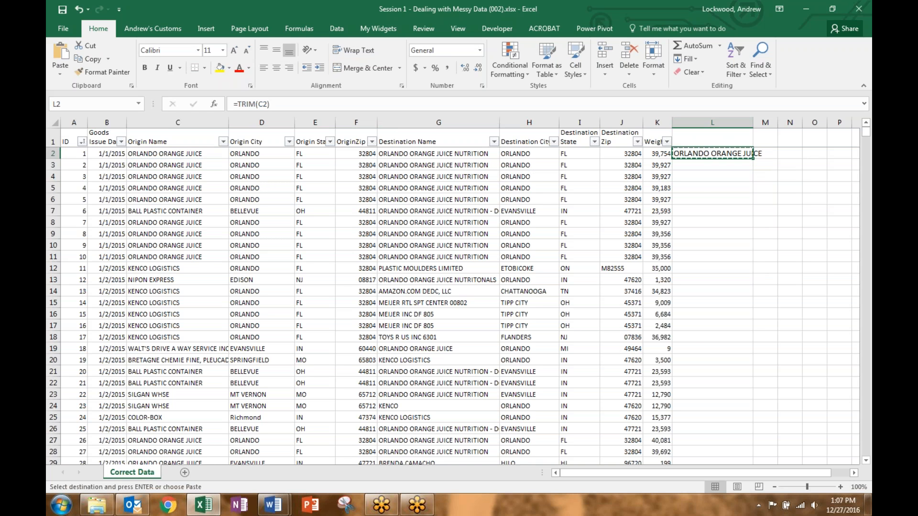
right_click(763, 155)
left_click(685, 204)
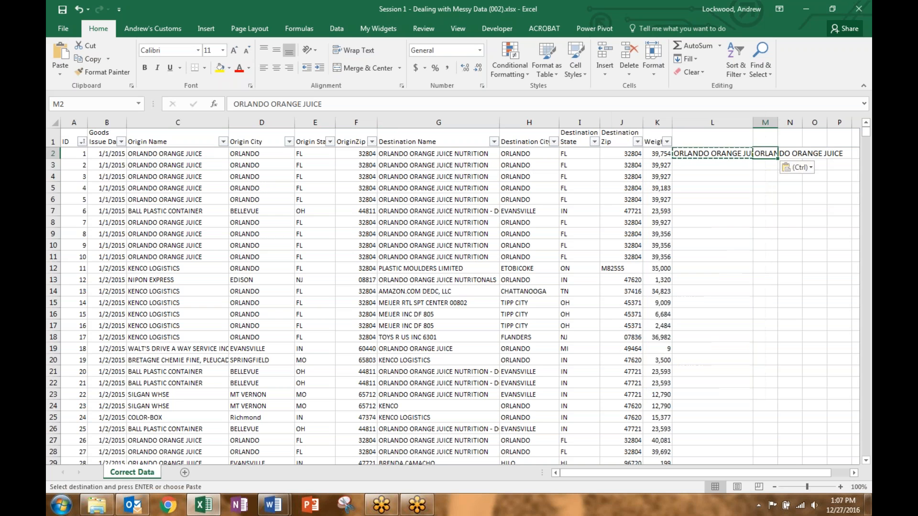
Step: Compare the ends of the text in M2 and C2 for trailing spaces, without changing either cell
left_click(424, 104)
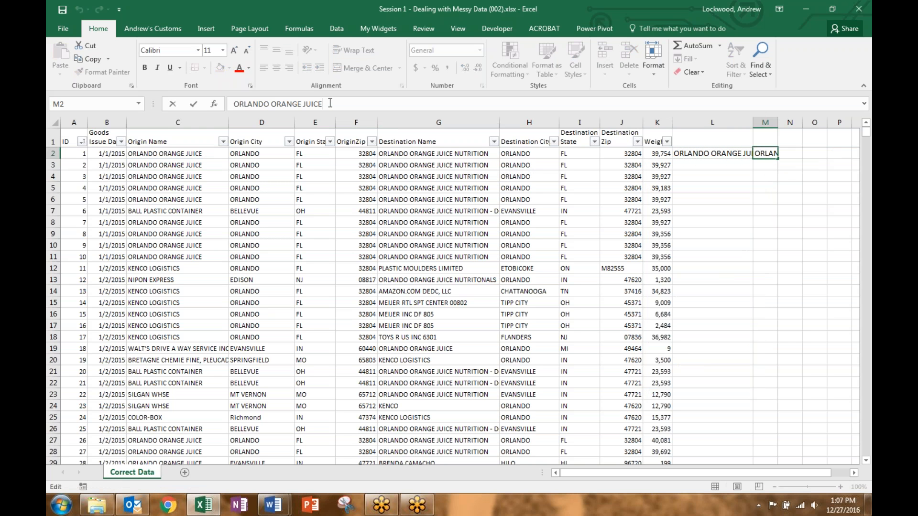
key("Escape")
left_click(176, 152)
left_click(376, 103)
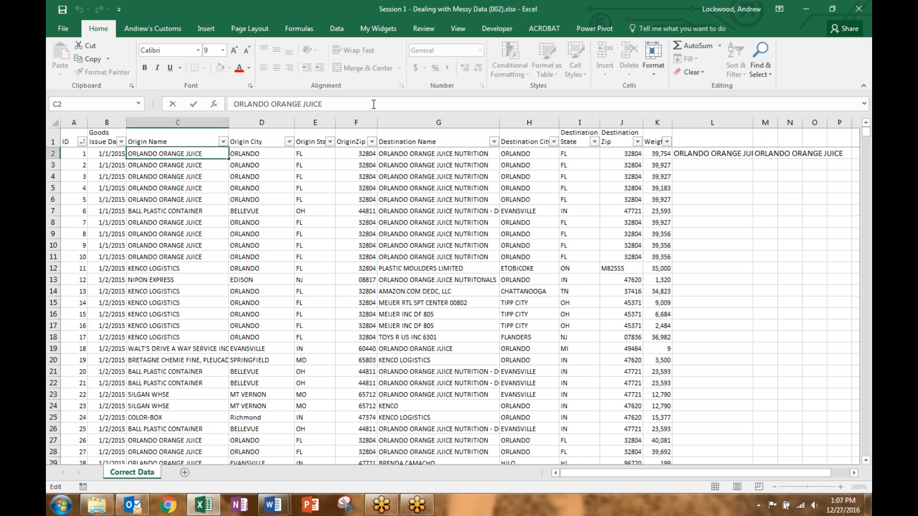
left_click_drag(350, 103, 322, 105)
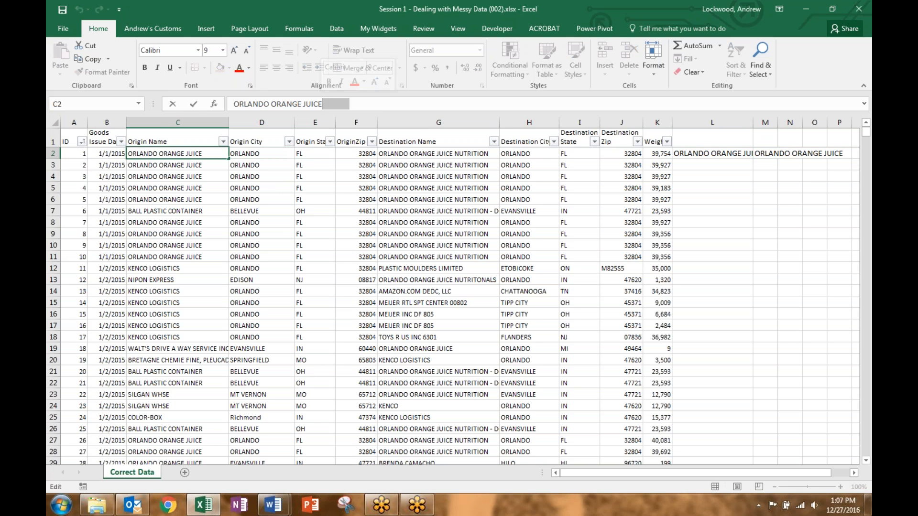
key("Escape")
left_click(772, 154)
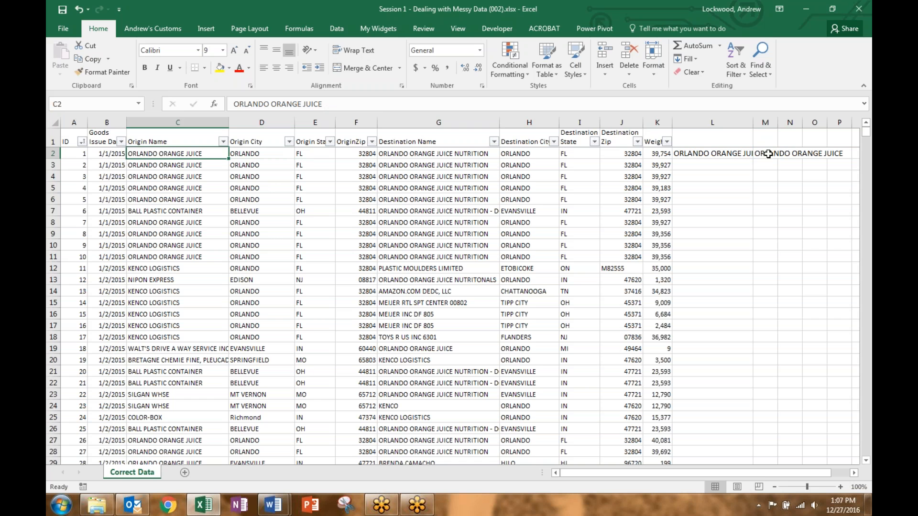
left_click(375, 104)
key("Escape")
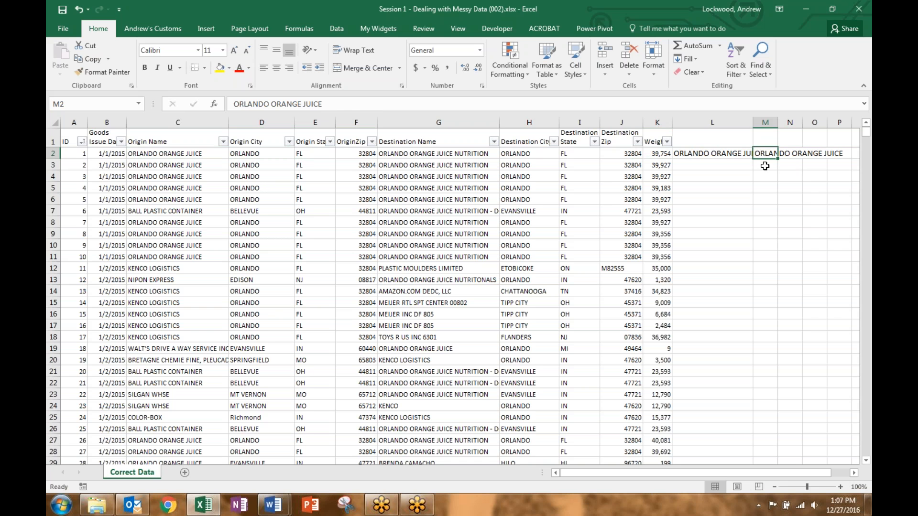
Step: Clear the TRIM formula from L2 and the pasted value from M2
left_click(712, 152)
key("Delete")
key("Up")
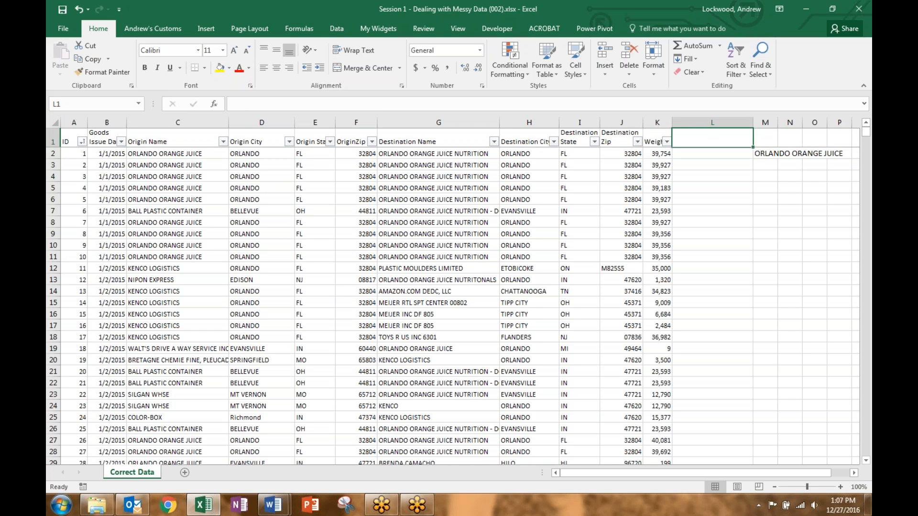
key("Down")
key("Right")
key("Delete")
key("Up")
key("Left")
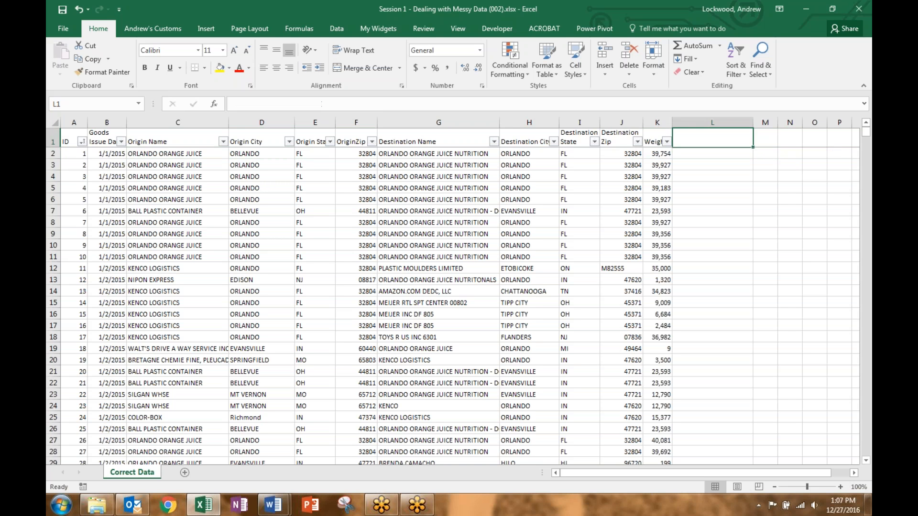
Step: Enter the header Lane in L1
key("Down")
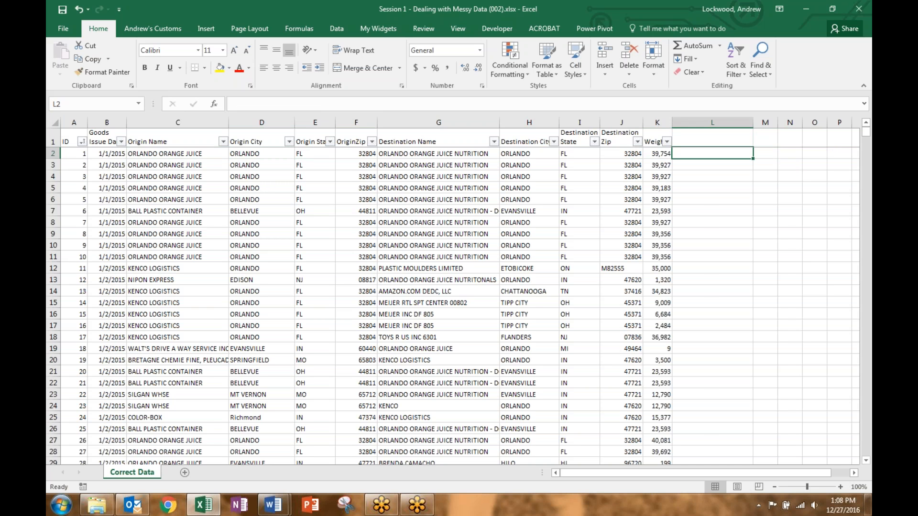
key("Up")
type("Lane")
key("Return")
Step: Enter =CONCATENATE(D2,E2," >> ",H2,I2) in L2 to join the origin and destination city and state
type("=")
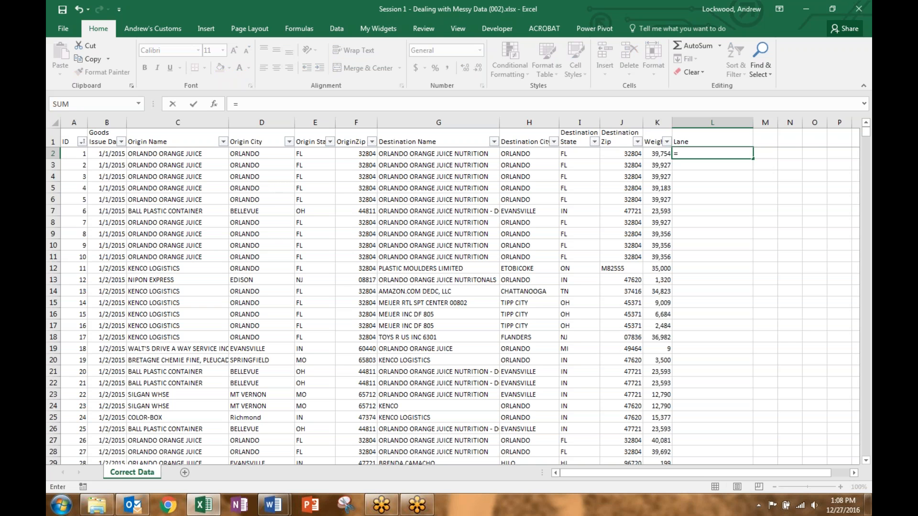
type("CONC")
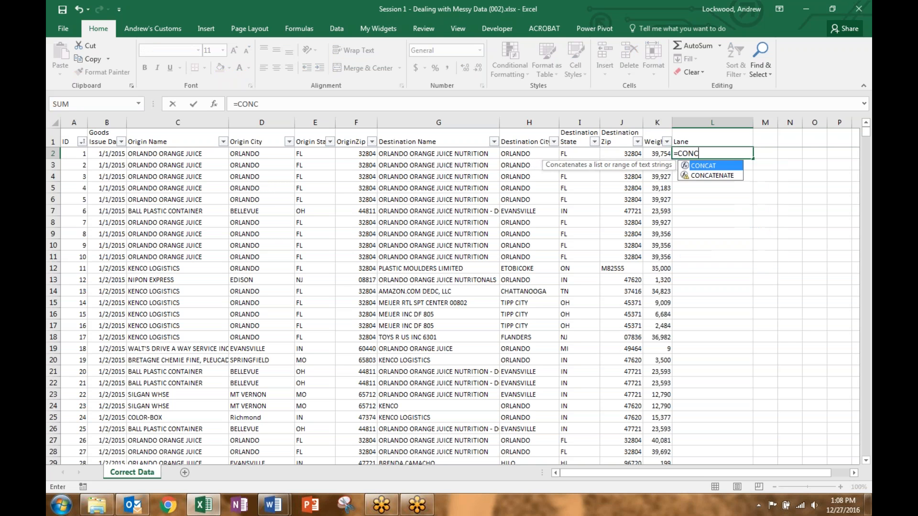
key("Down")
key("Tab")
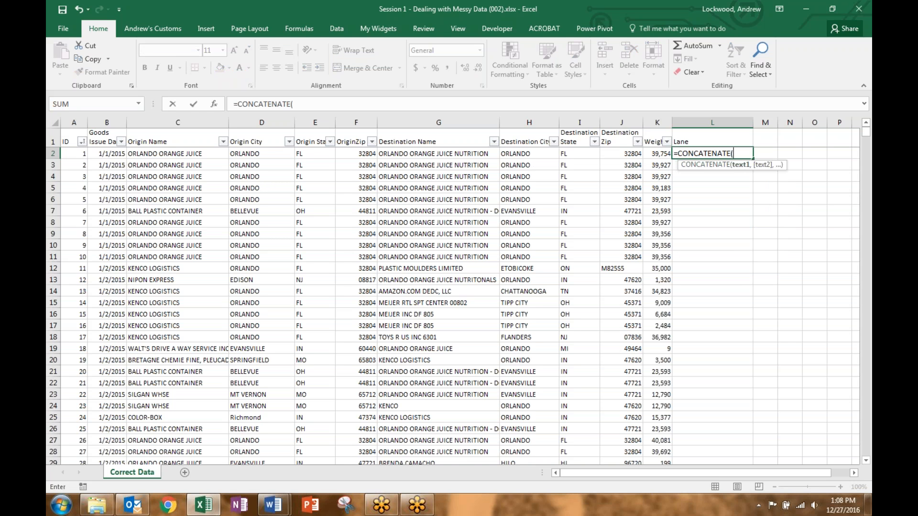
type("d2,")
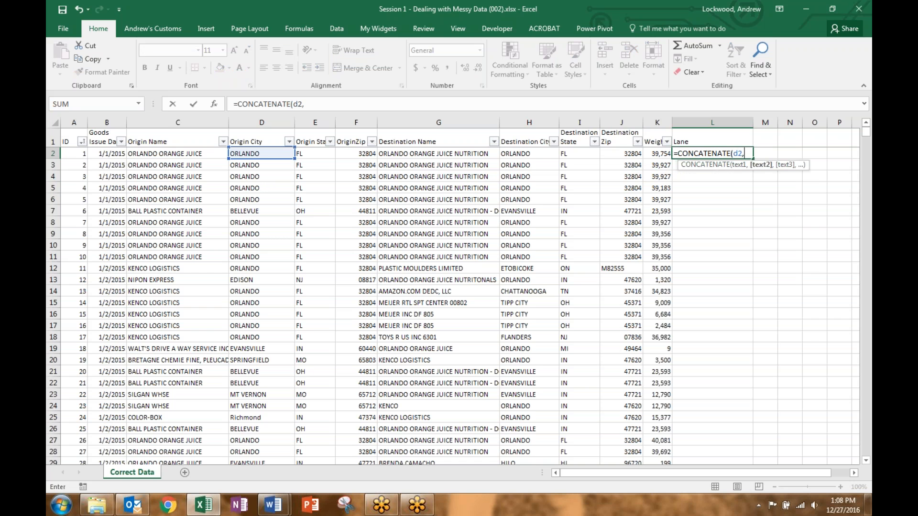
type("e2,")
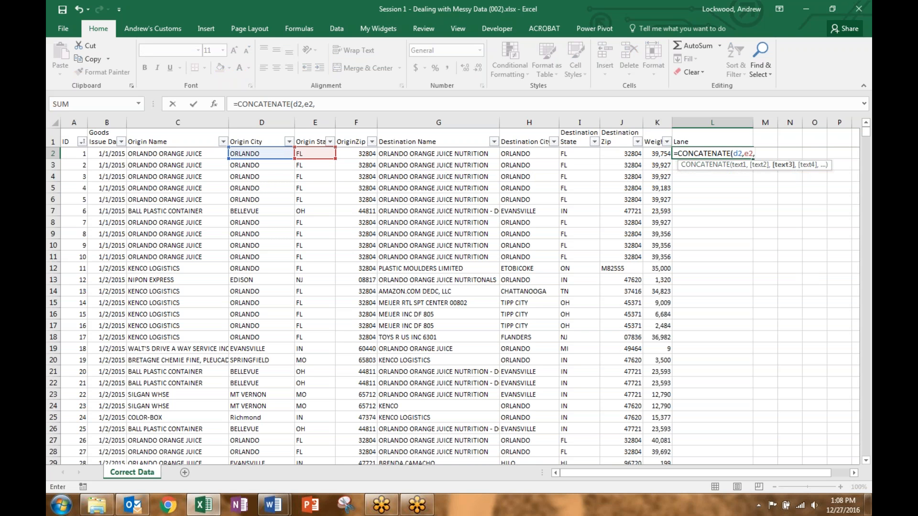
type("\" >> \"")
type(",")
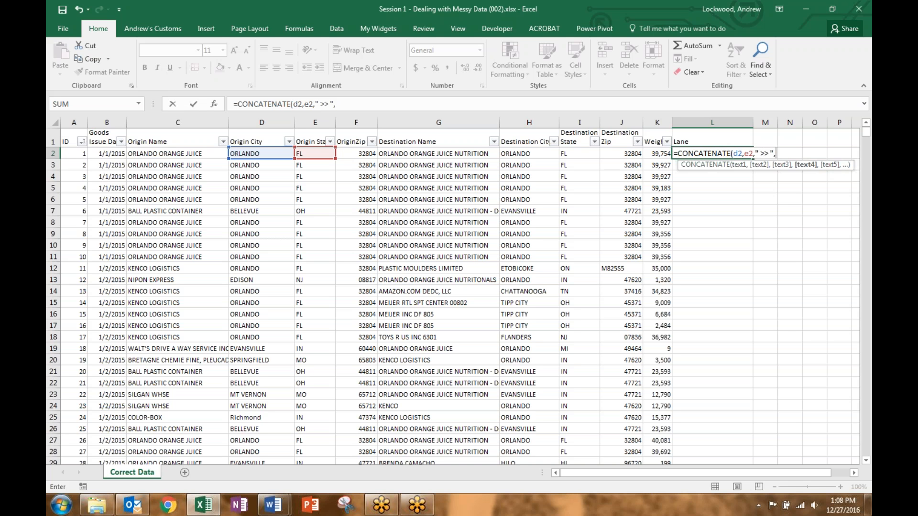
type("h2,i2)")
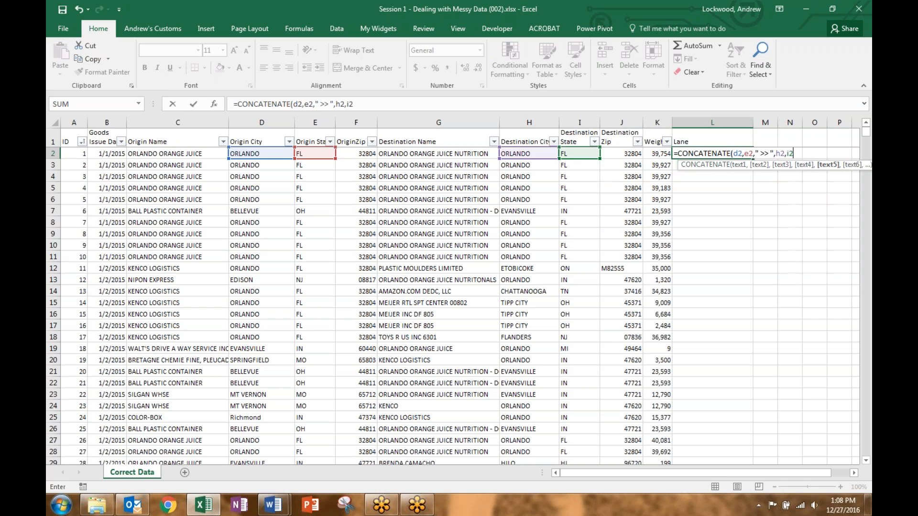
key("Return")
Step: Add comma-space separators between city and state in L2, making the formula =CONCATENATE(D2,", ",E2," >> ",H2,", ",I2)
left_click(729, 154)
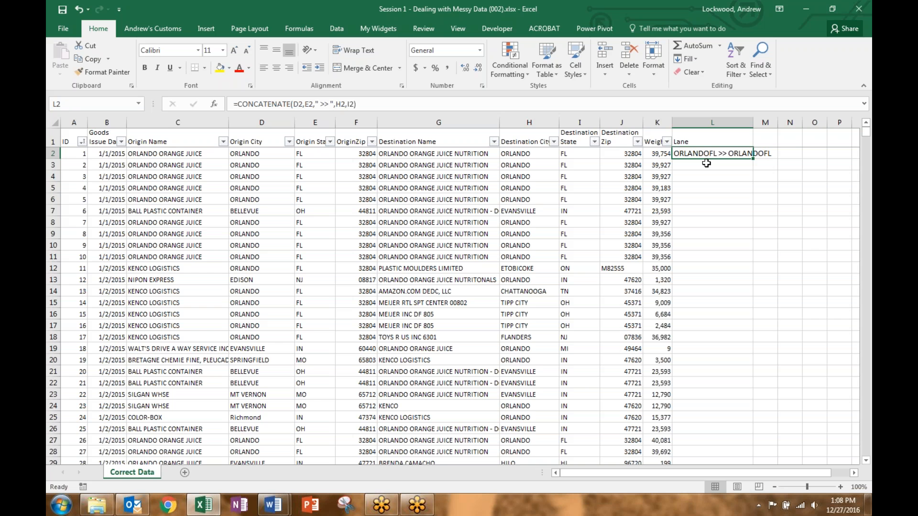
left_click(306, 103)
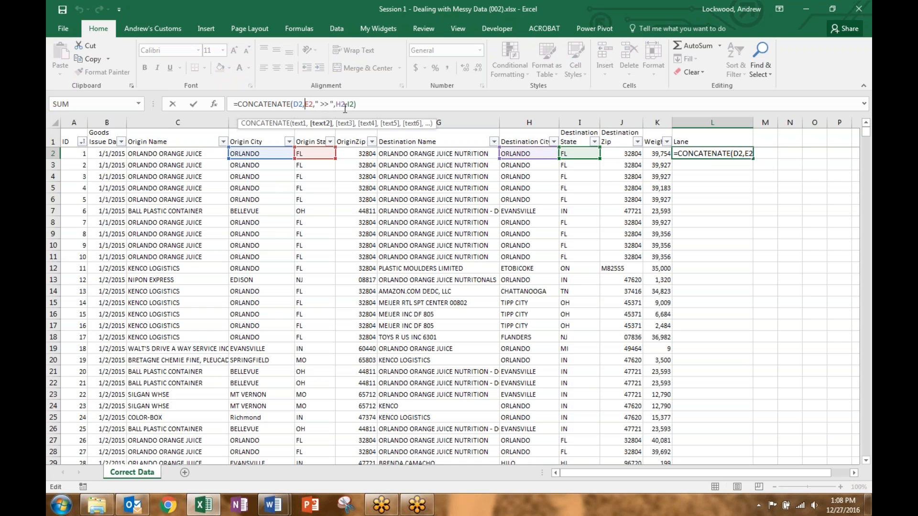
type("\",")
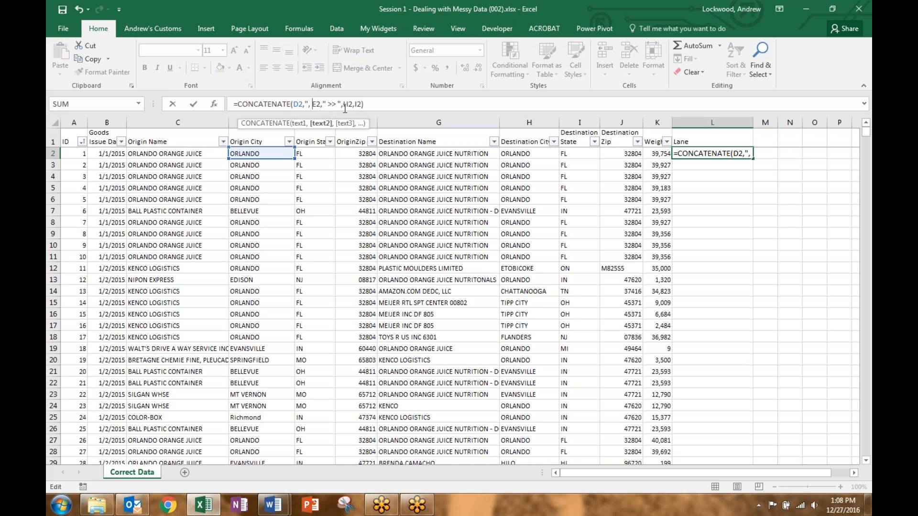
type(" \",")
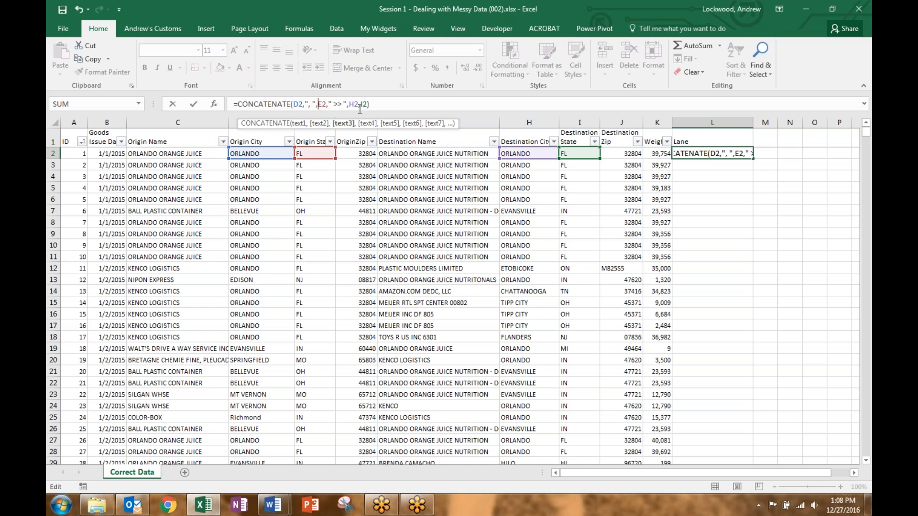
left_click(358, 104)
type(",")
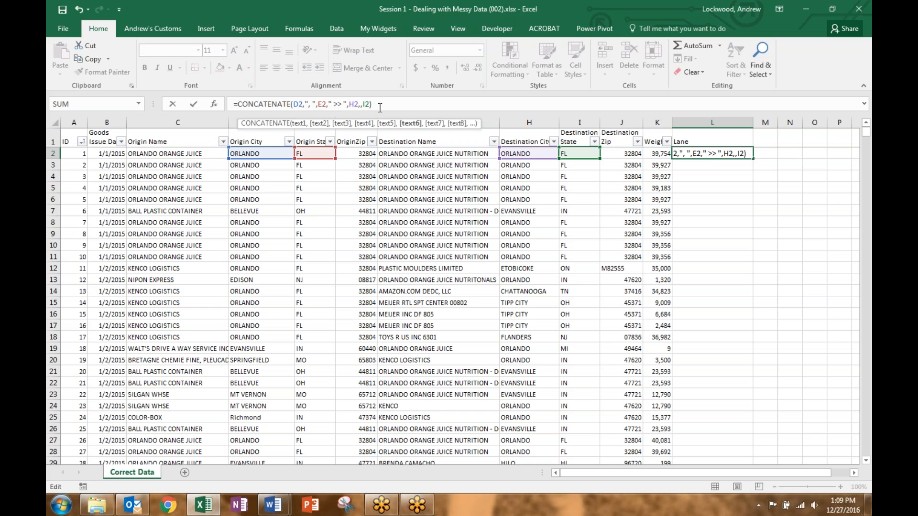
type("\", \"")
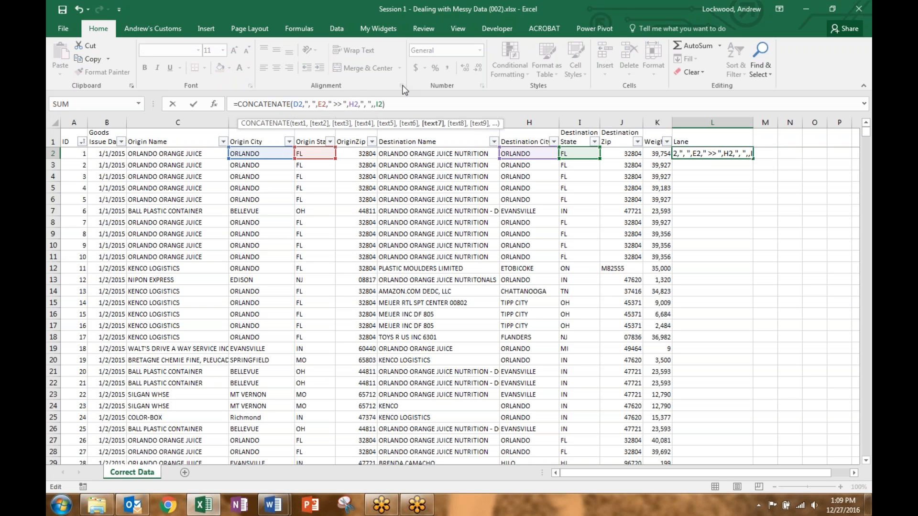
key("Return")
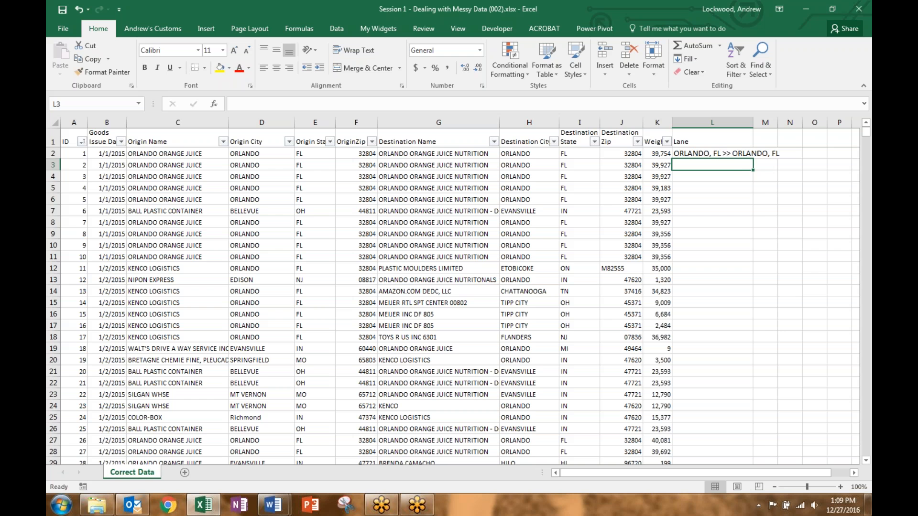
Step: Fill the L2 lane formula down to the last shipment row
left_click(727, 152)
double_click(754, 159)
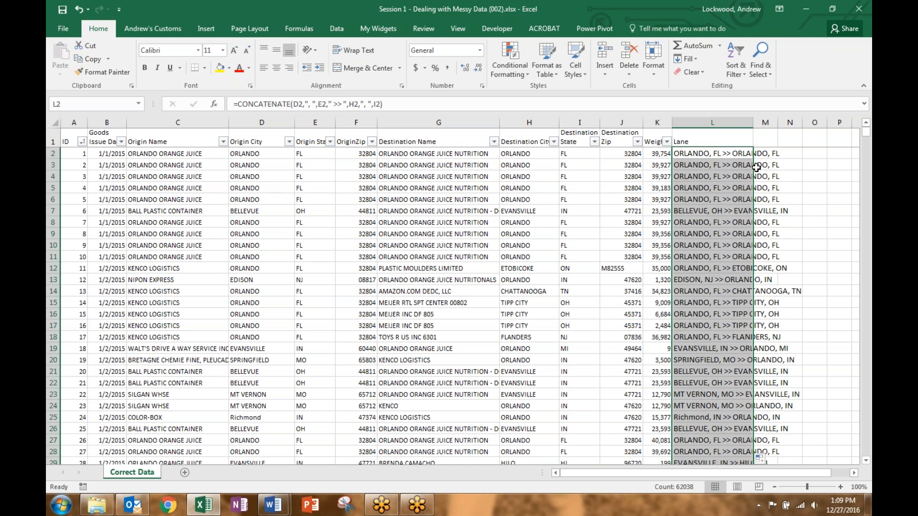
left_click(712, 140)
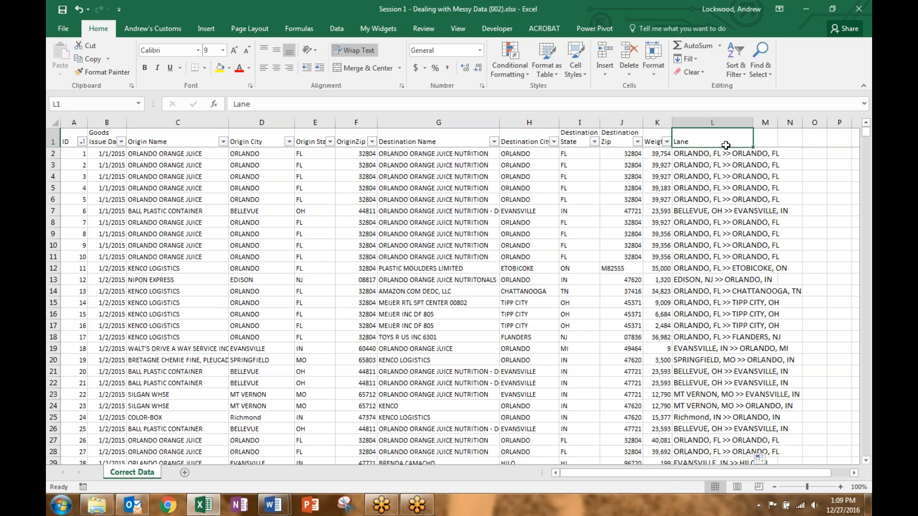
Step: Delete the whole Lane column L
left_click(711, 123)
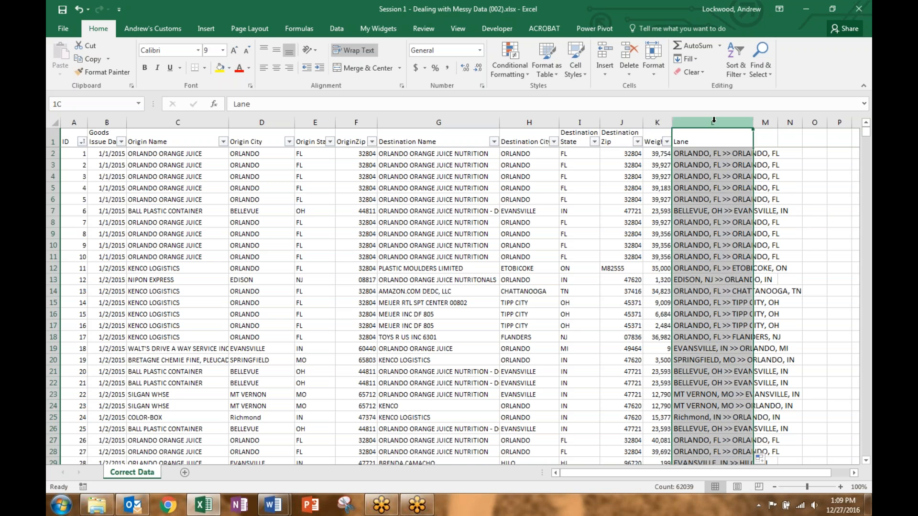
right_click(715, 123)
left_click(741, 217)
left_click(730, 208)
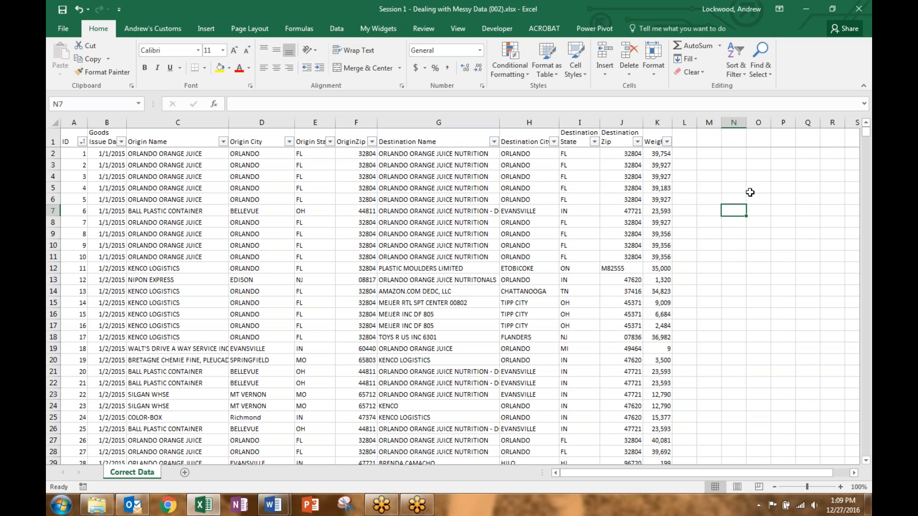
Step: Start a COUNTIF formula in M2 with its range beginning at A2
left_click(707, 164)
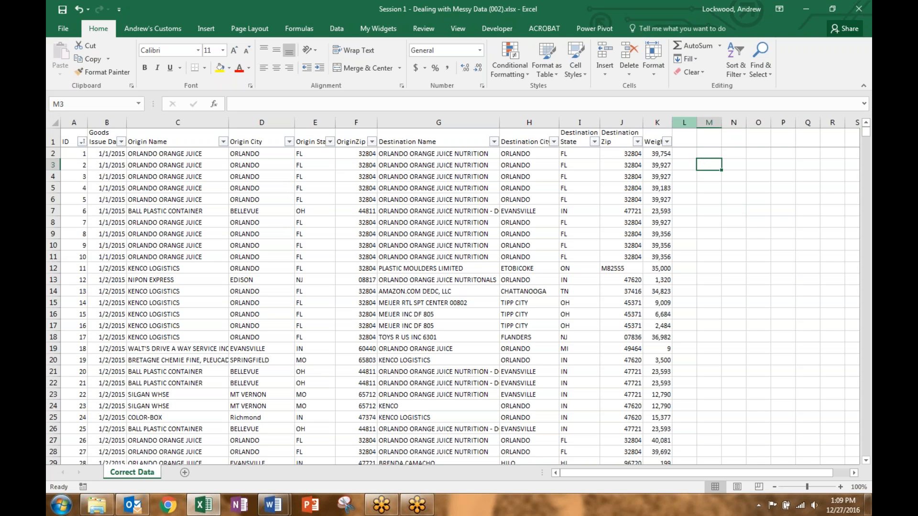
left_click(716, 155)
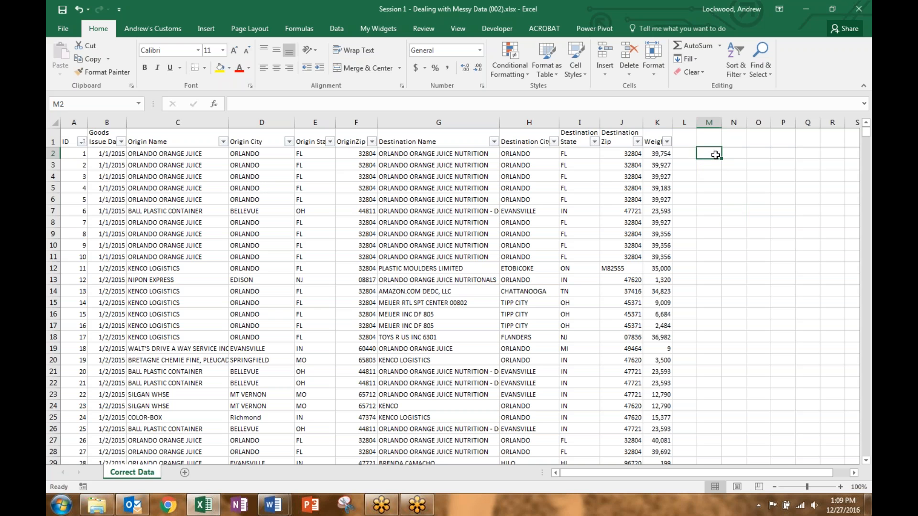
type("=")
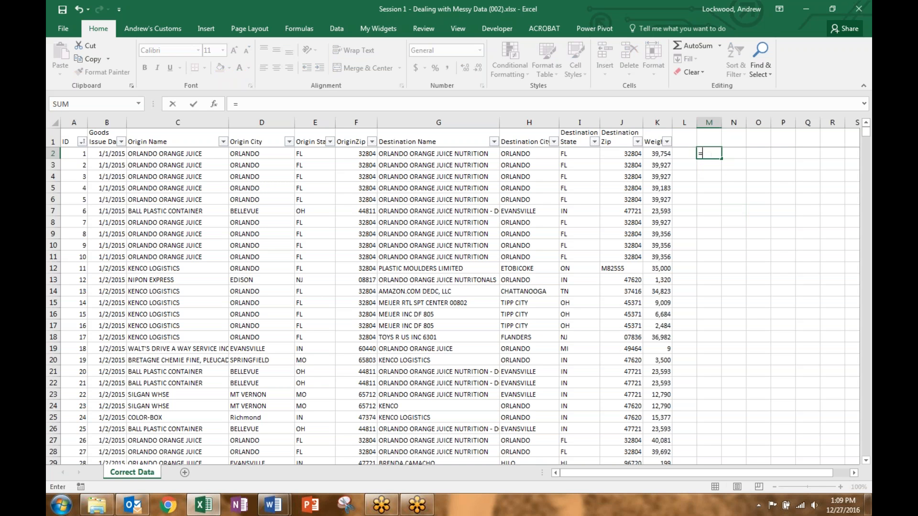
type("COUNTIFS")
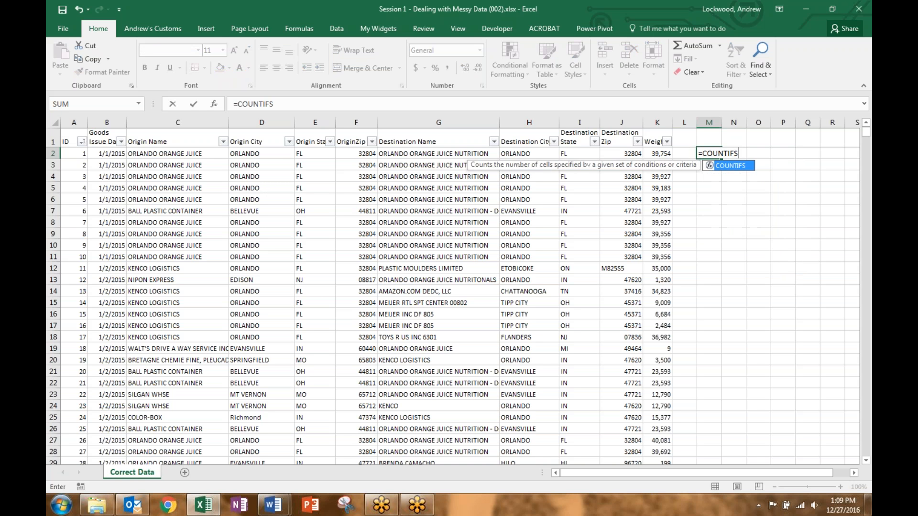
type("(")
key("BackSpace")
type("(")
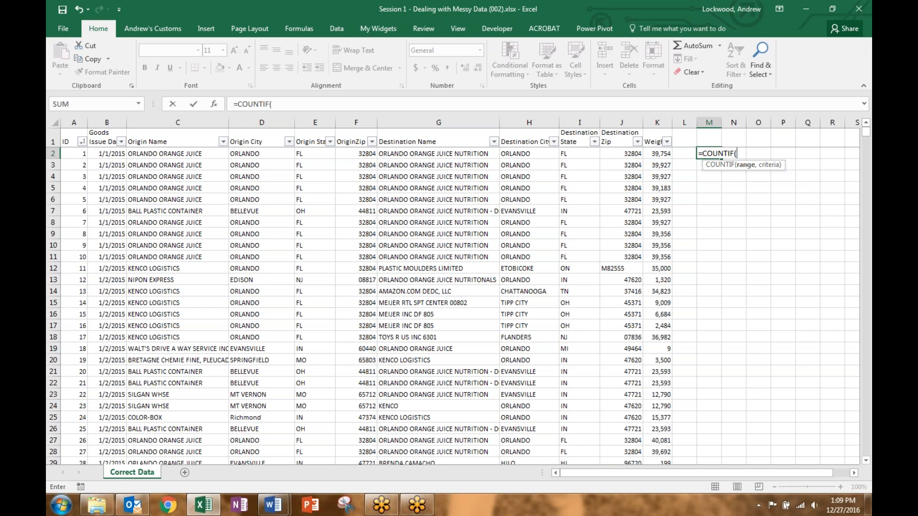
type("a")
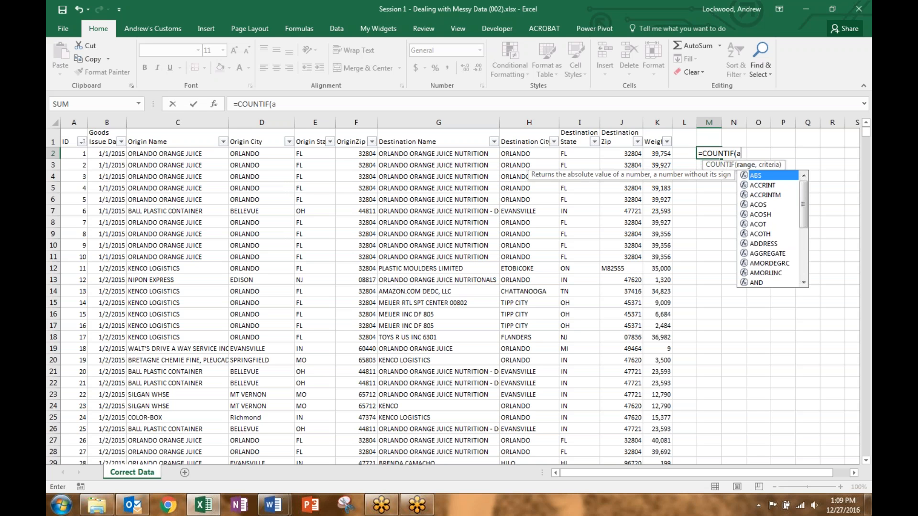
type("2:")
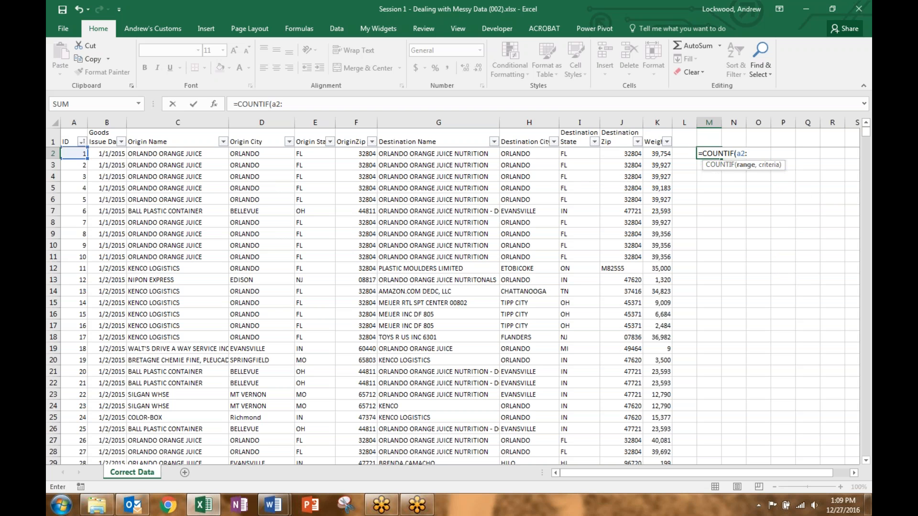
Step: Extend the COUNTIF range in M2 to A62039, the last data row, and add "FL" as the criterion
left_click_drag(865, 134, 718, 480)
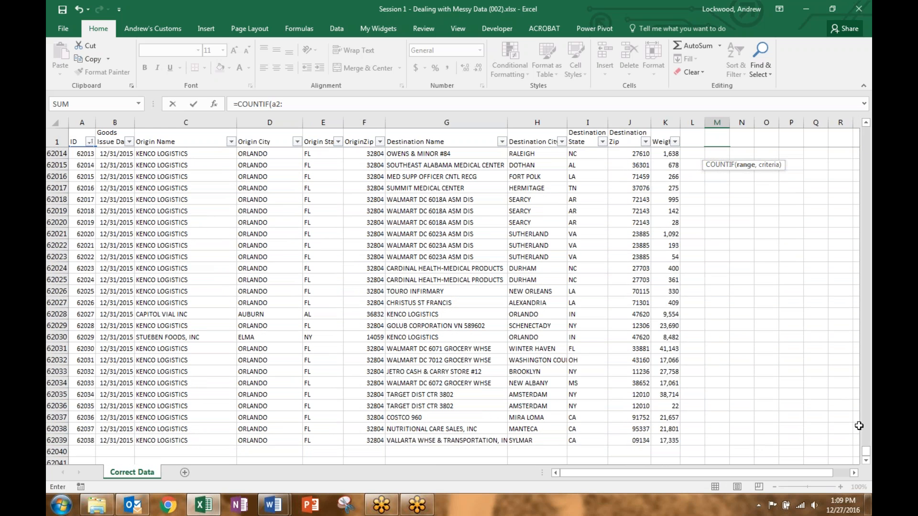
left_click_drag(867, 457, 865, 132)
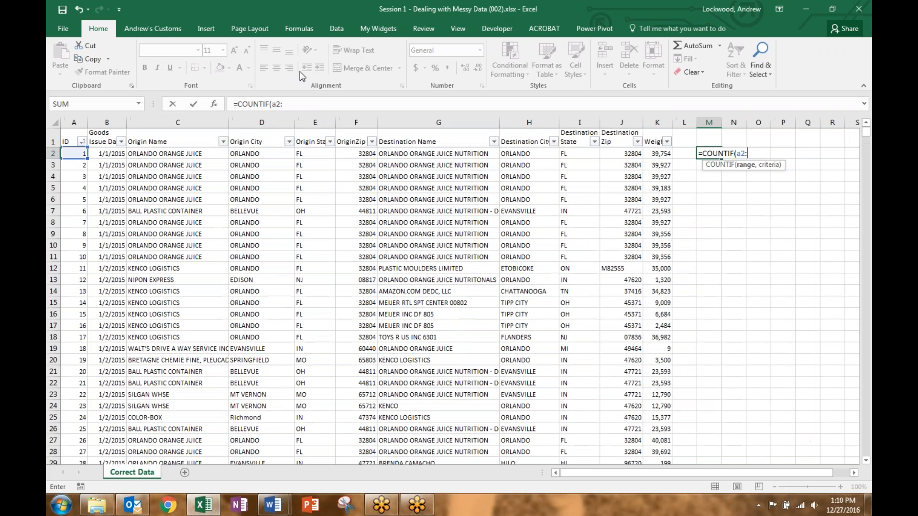
left_click(297, 106)
type("a6")
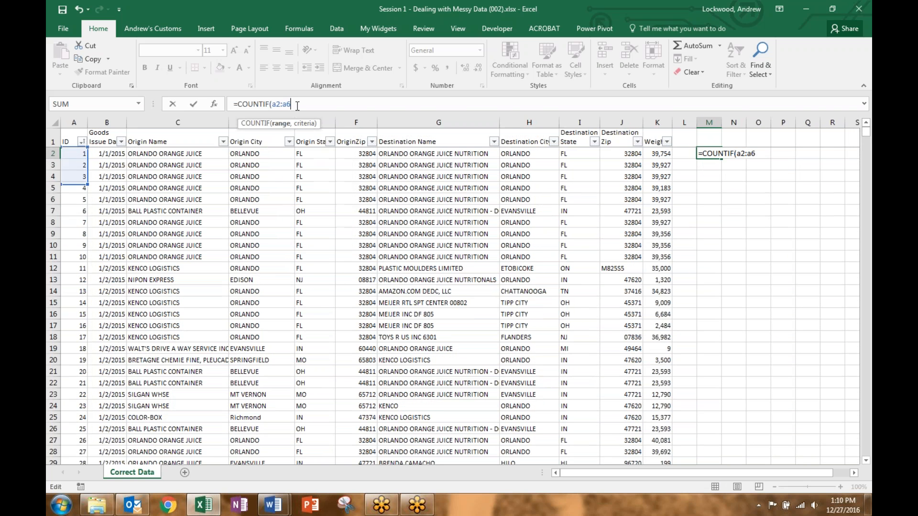
type("2039)")
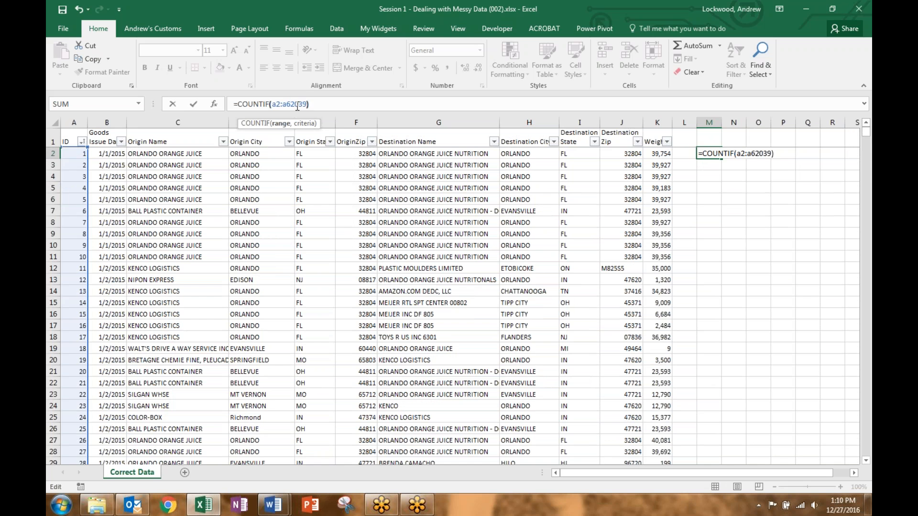
key("BackSpace")
type(",\"FL\"")
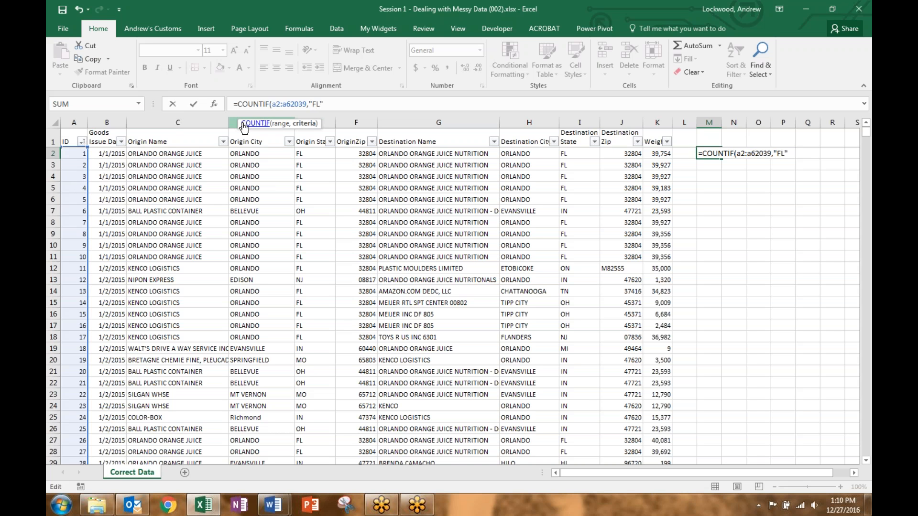
Step: Change the COUNTIF range in M2 to the Origin State cells E2:E62039 and enter the formula
left_click_drag(241, 120, 142, 106)
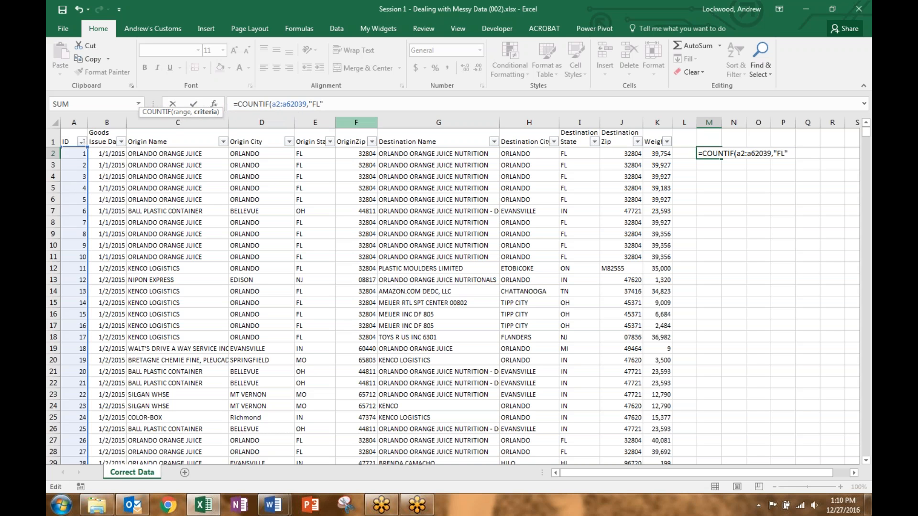
left_click(275, 103)
key("Delete")
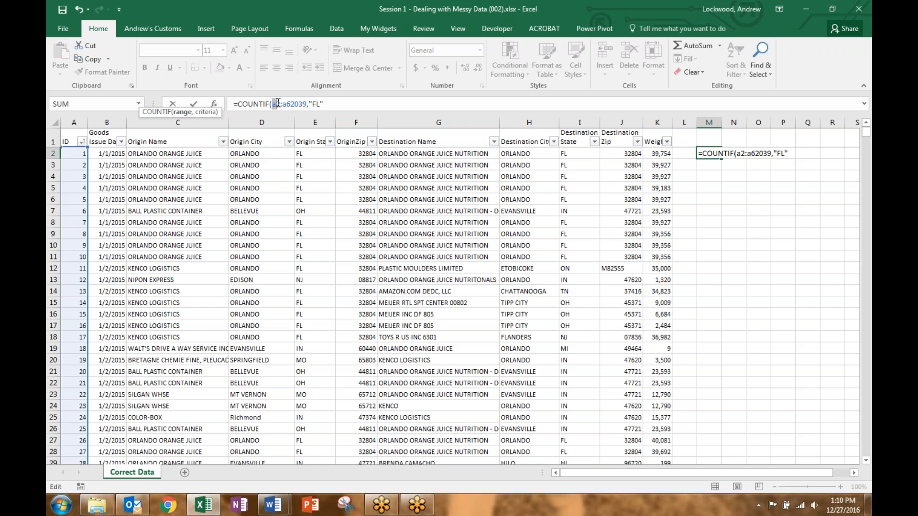
type("e")
left_click(287, 103)
type("e")
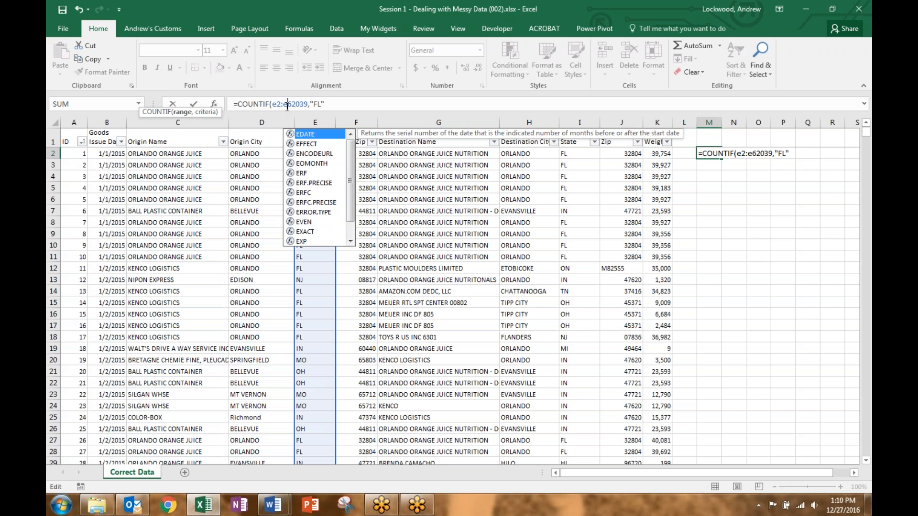
key("Return")
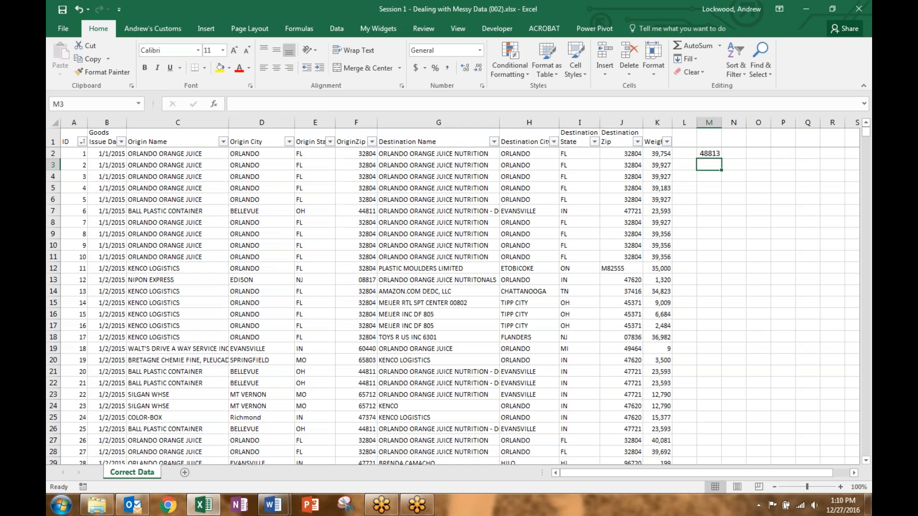
Step: Review the criterion argument of the COUNTIF formula in M2 without changing it
left_click(708, 154)
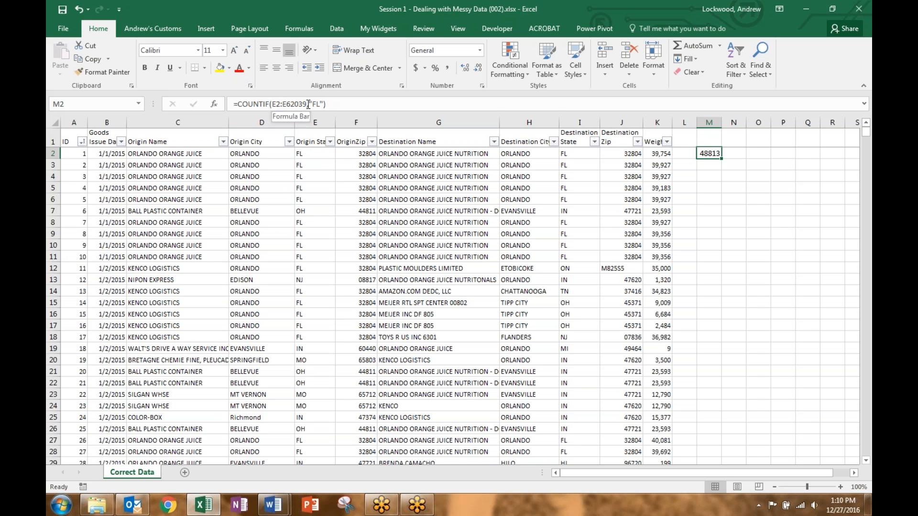
left_click_drag(306, 104, 321, 104)
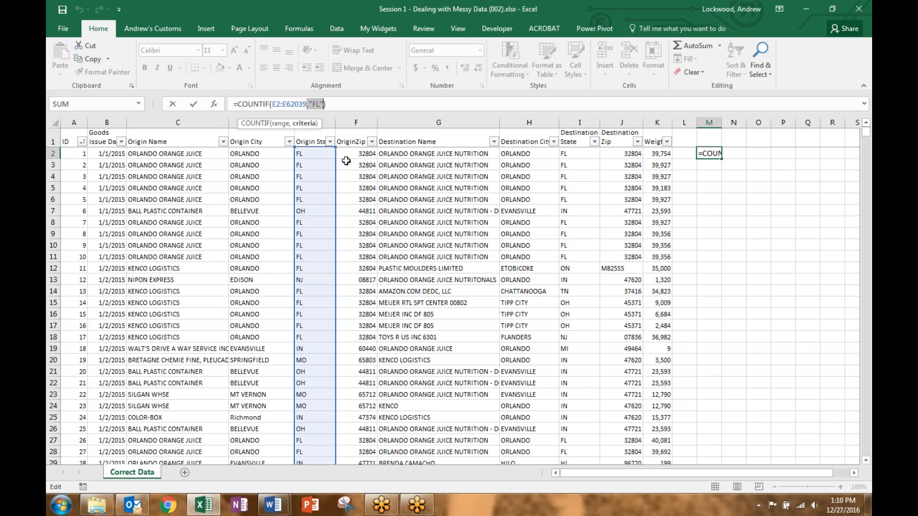
key("Return")
left_click(715, 153)
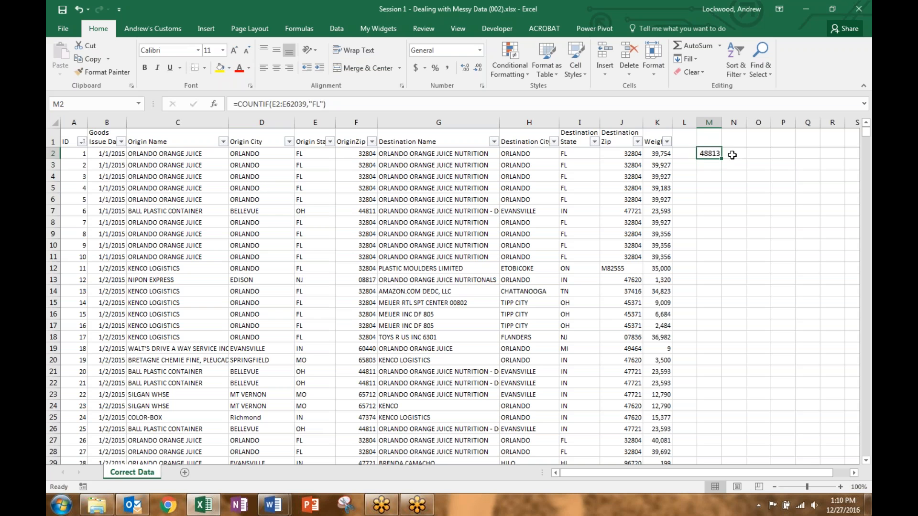
Step: Start a COUNTIFS formula in M3 with criteria range E2:E62039 and criterion "FL"
left_click(708, 164)
type("=COUN")
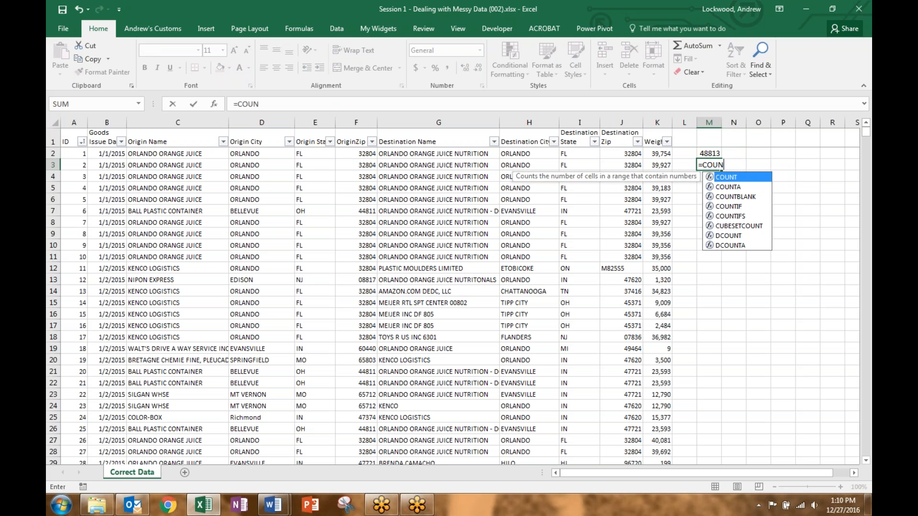
type("TIFS(")
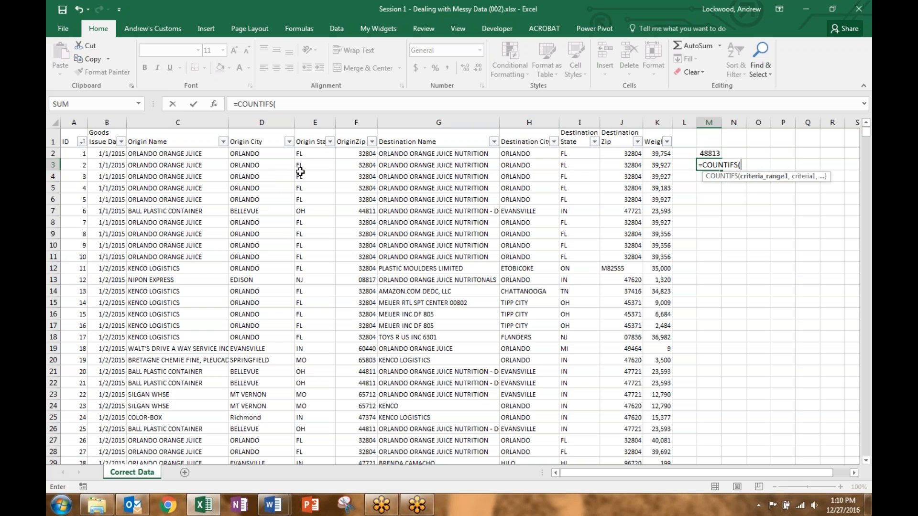
left_click_drag(311, 153, 313, 208)
left_click(302, 104)
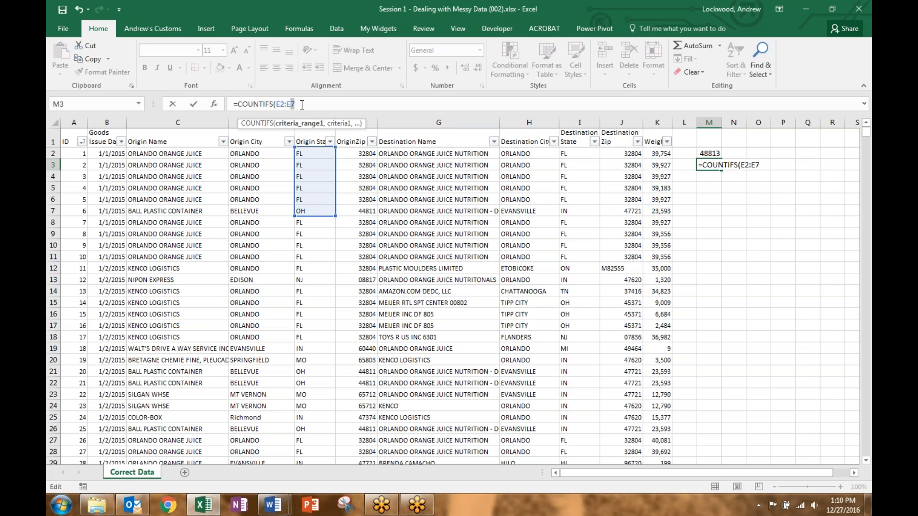
type("62039")
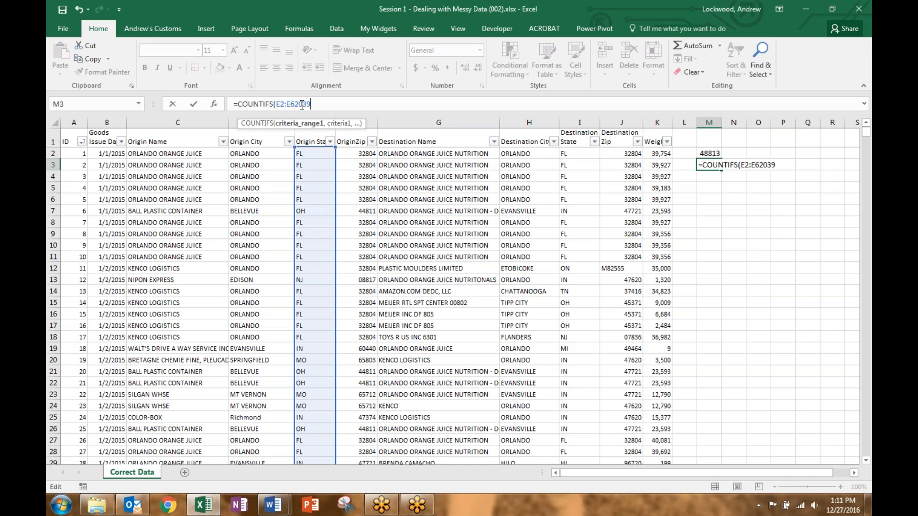
type(",\"FL\",")
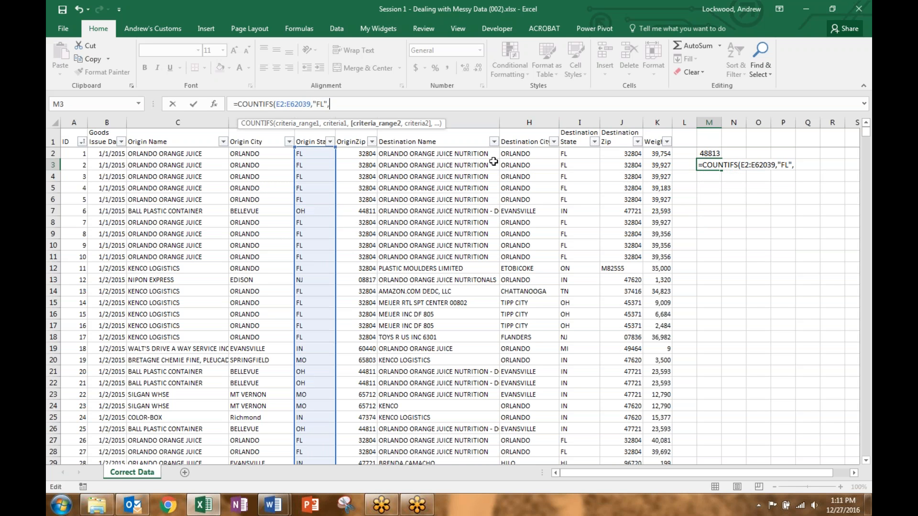
Step: Add the Destination State range I2:I62039 with criterion "FL" as the second COUNTIFS condition in M3 and enter the formula
left_click_drag(577, 153, 578, 222)
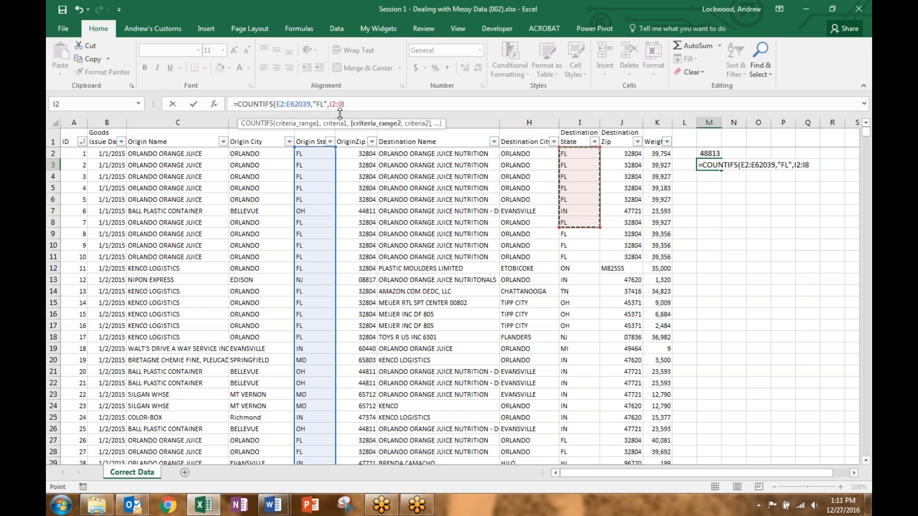
key("BackSpace")
type("62039")
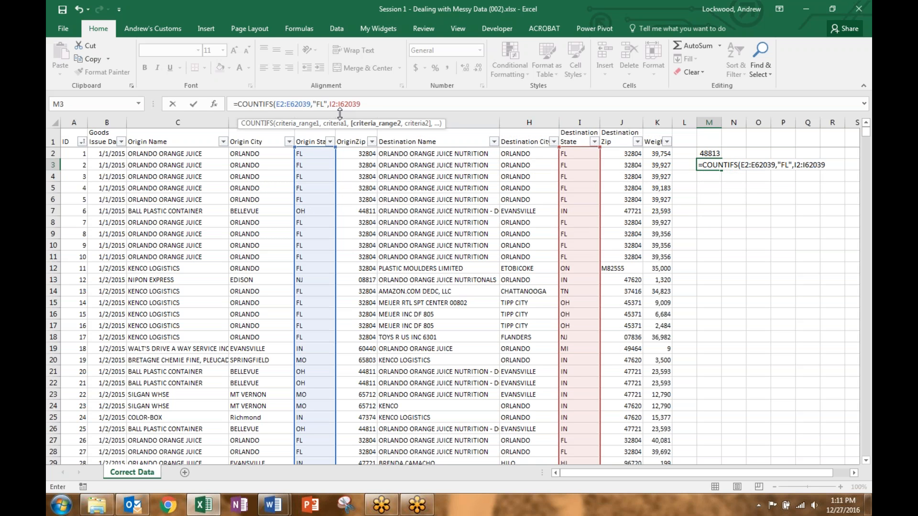
type(",\"FL\")")
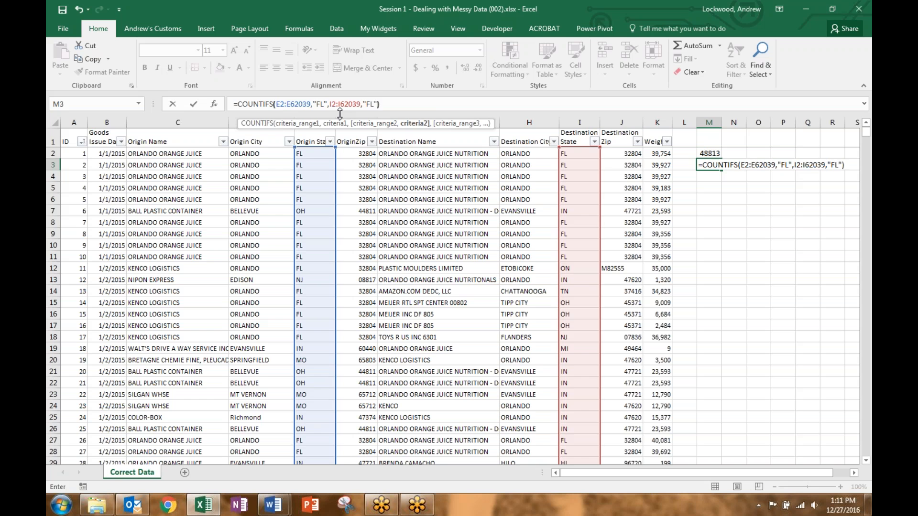
key("Return")
left_click(715, 166)
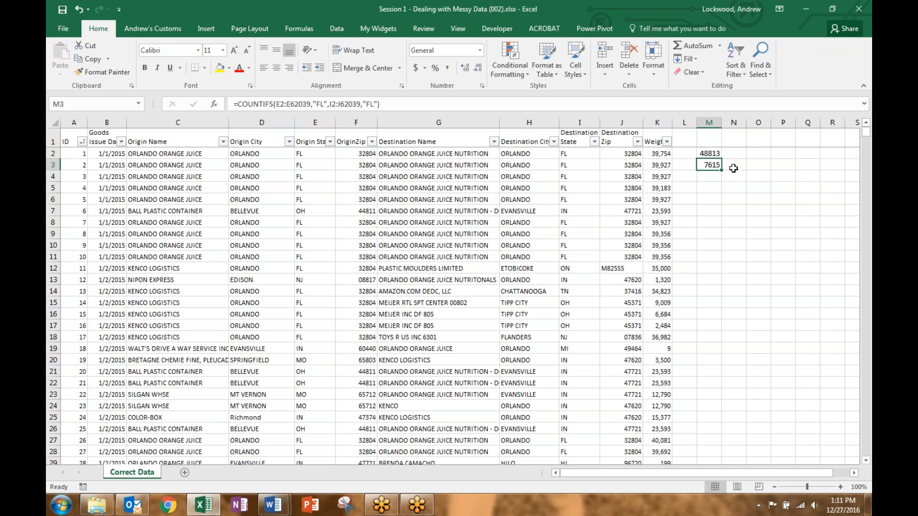
Step: Clear the COUNTIF and COUNTIFS formulas from M2 and M3
left_click(714, 154)
left_click(715, 165)
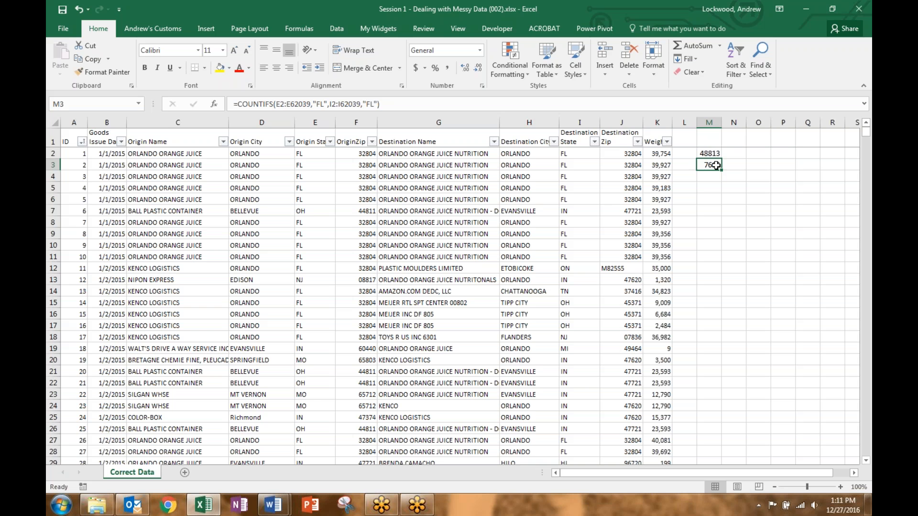
key("Up")
key("Delete")
key("Down")
key("Delete")
key("Up")
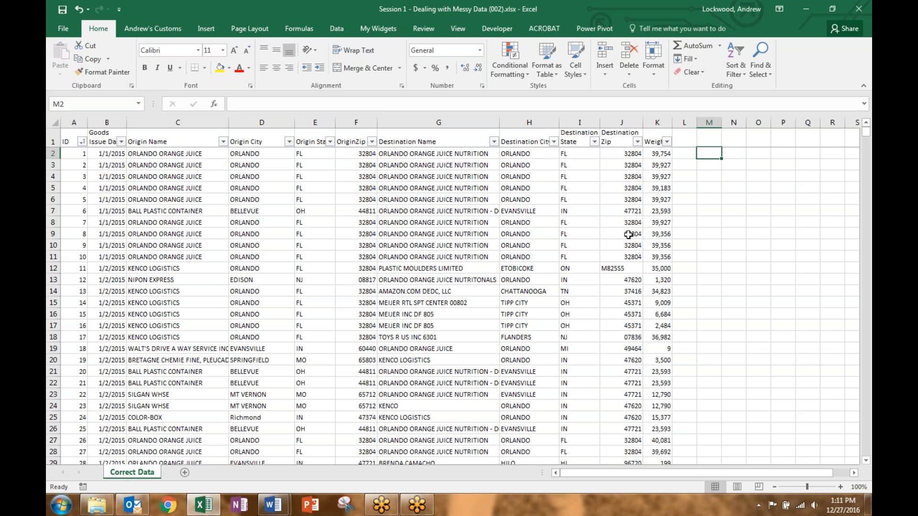
Step: Add the column header Month in L1, beside the Weight column
left_click(688, 142)
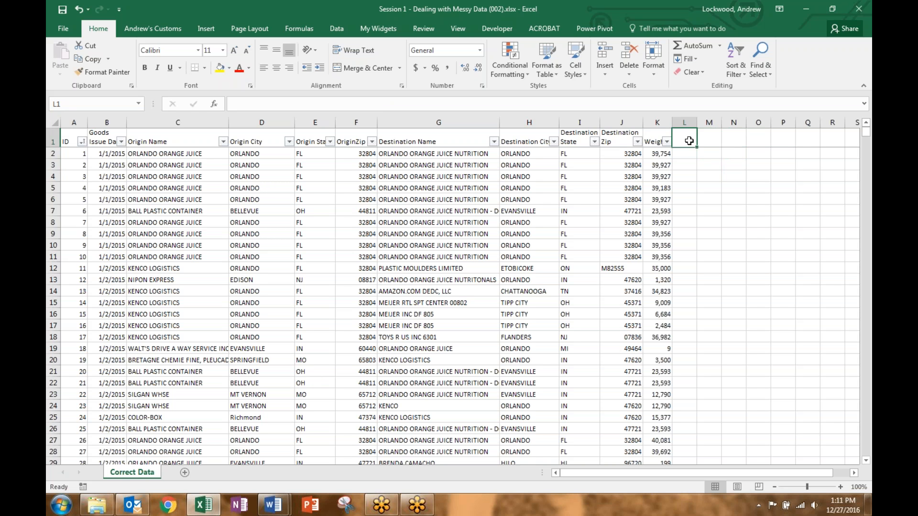
type("=")
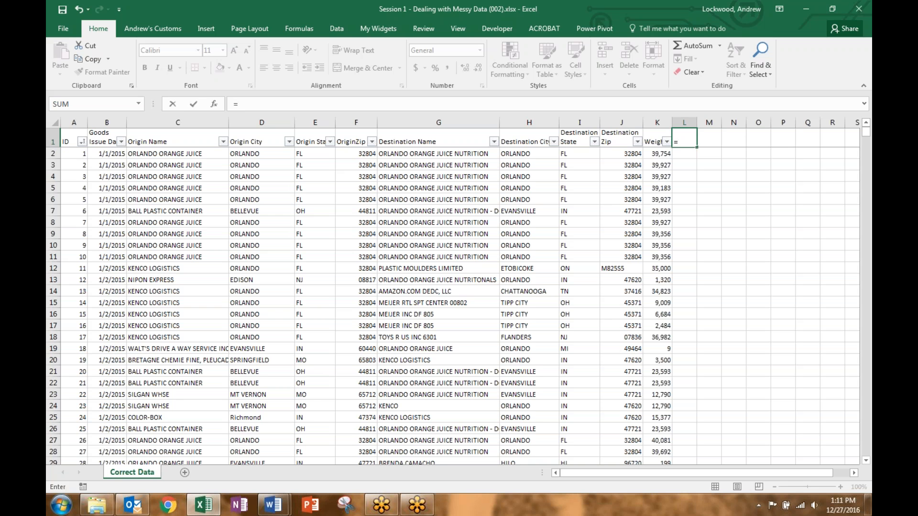
key("BackSpace")
type("Month")
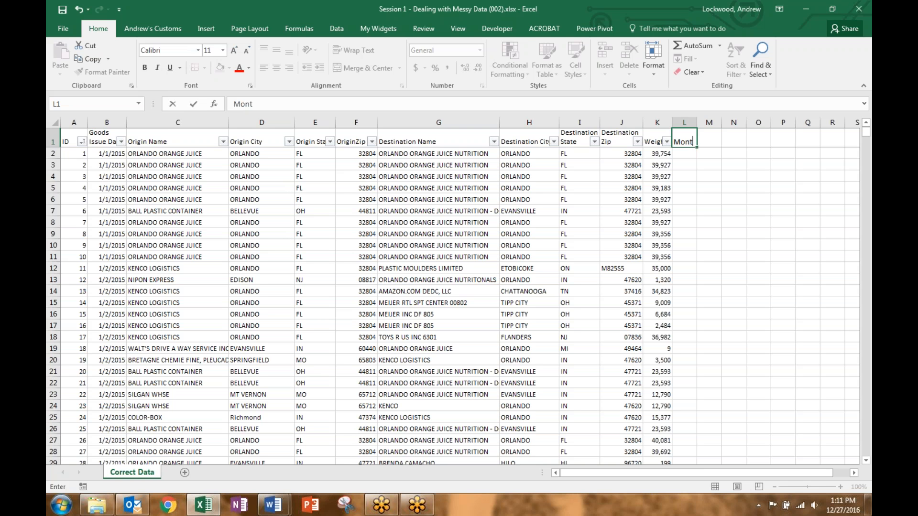
key("Return")
Step: Enter =MONTH(B2) in L2 and fill the formula down the Month column
type("=MONTH(")
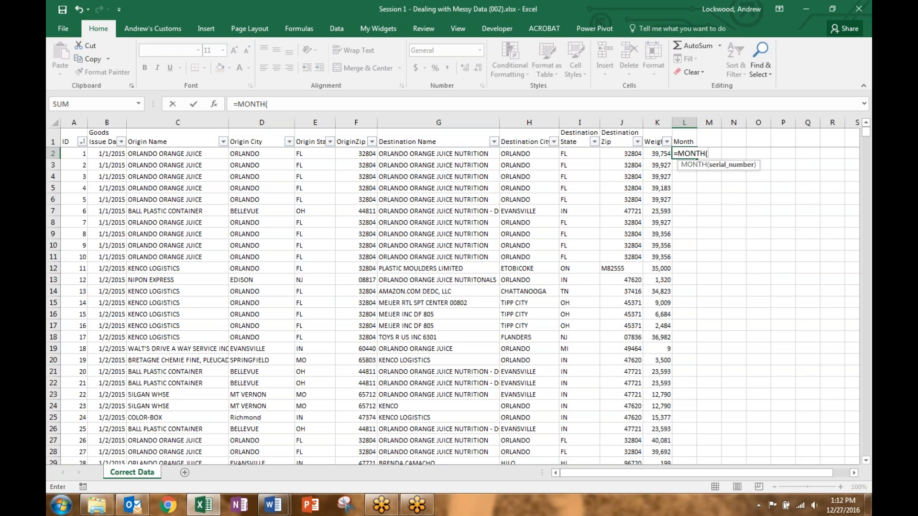
left_click(107, 153)
type(")")
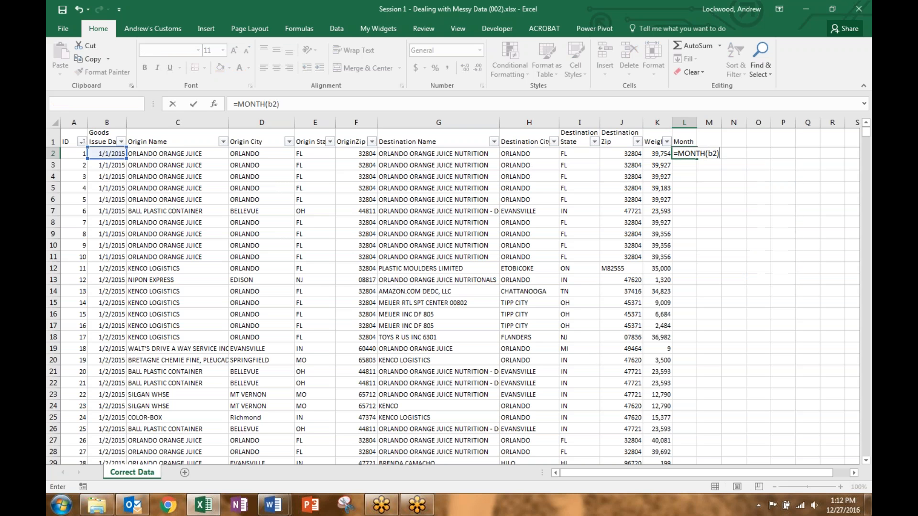
key("Return")
left_click(686, 155)
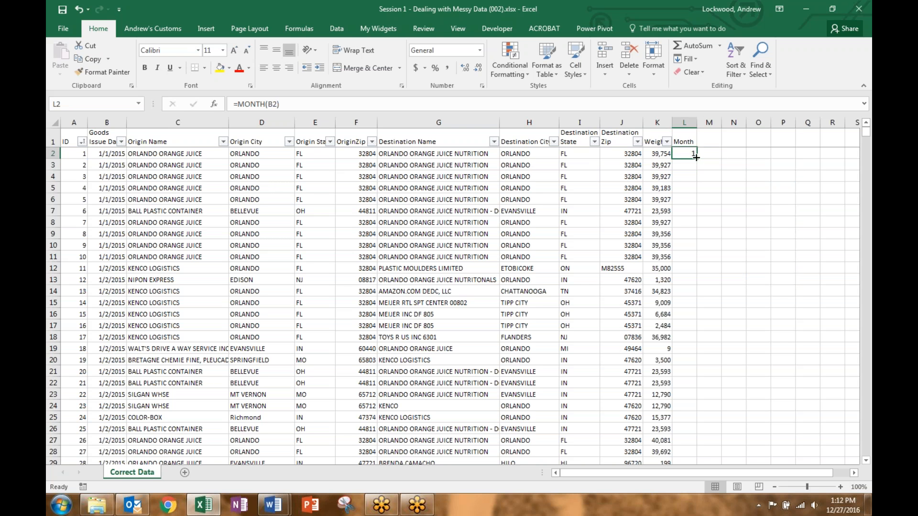
double_click(696, 160)
Step: Enter the numbers 1, 2, 3 and 4 down O2:O5 to start a month lookup table
left_click(765, 153)
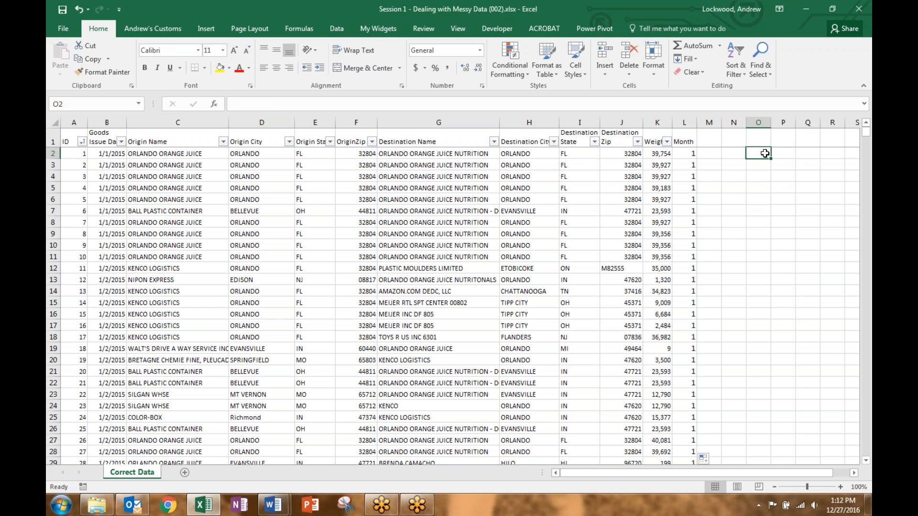
type("1")
key("Return")
type("2")
key("Return")
type("3")
key("Return")
type("4")
key("Return")
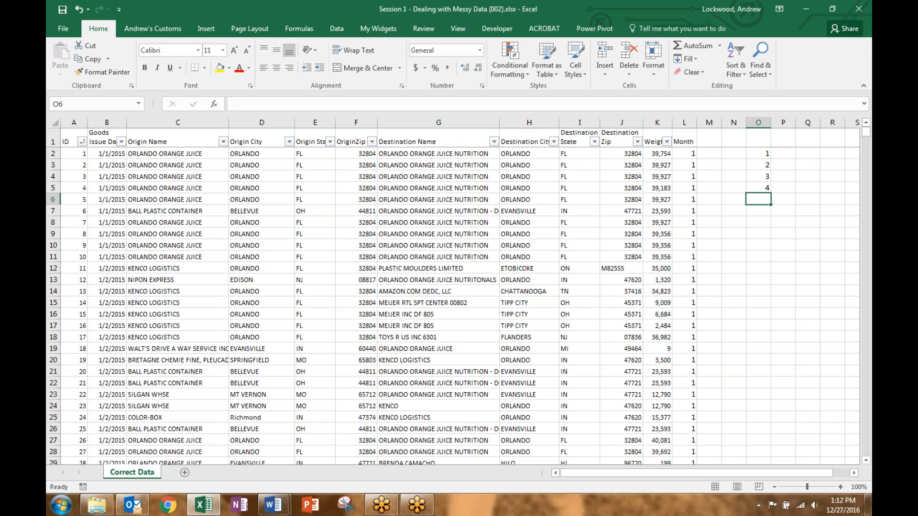
Step: Enter Jan, Feb, Mar and Apr in P2:P5 and extend both lookup table columns through 12 and Dec
left_click(778, 153)
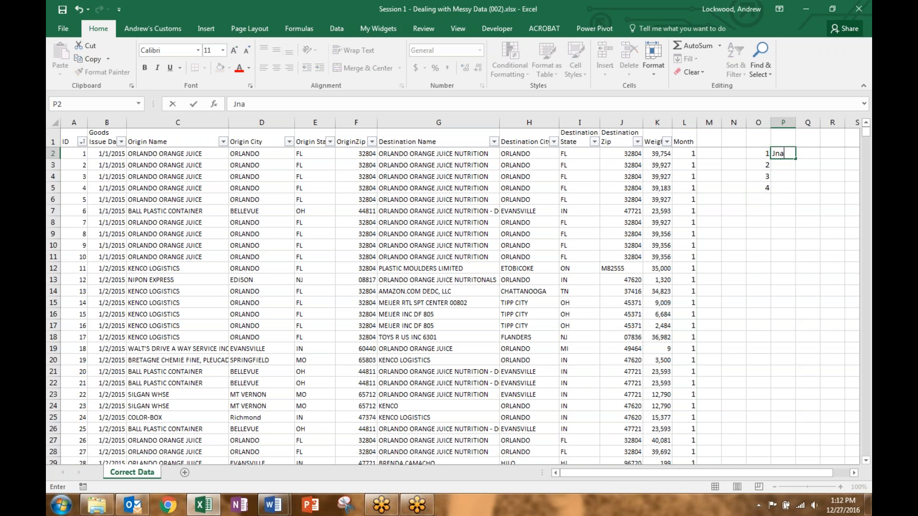
type("Jan")
key("Return")
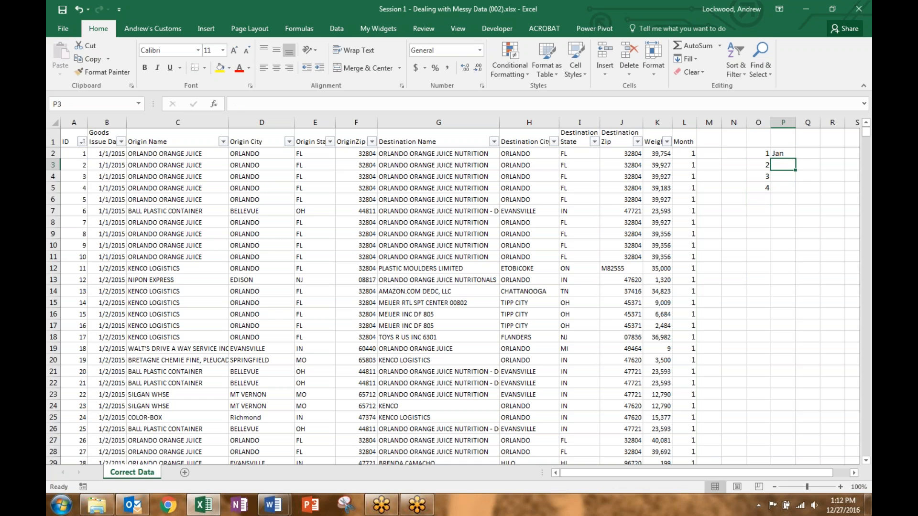
type("Feb")
key("Return")
type("Mar")
key("Return")
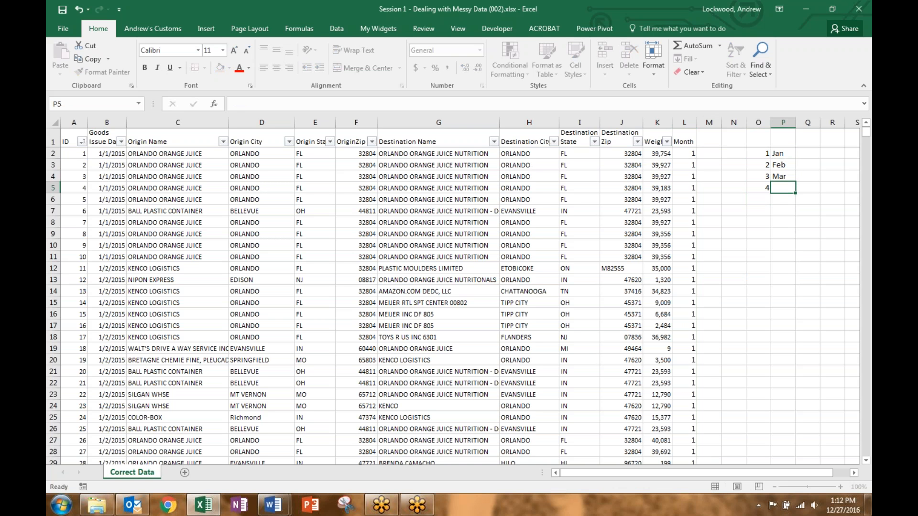
type("Apri")
key("Return")
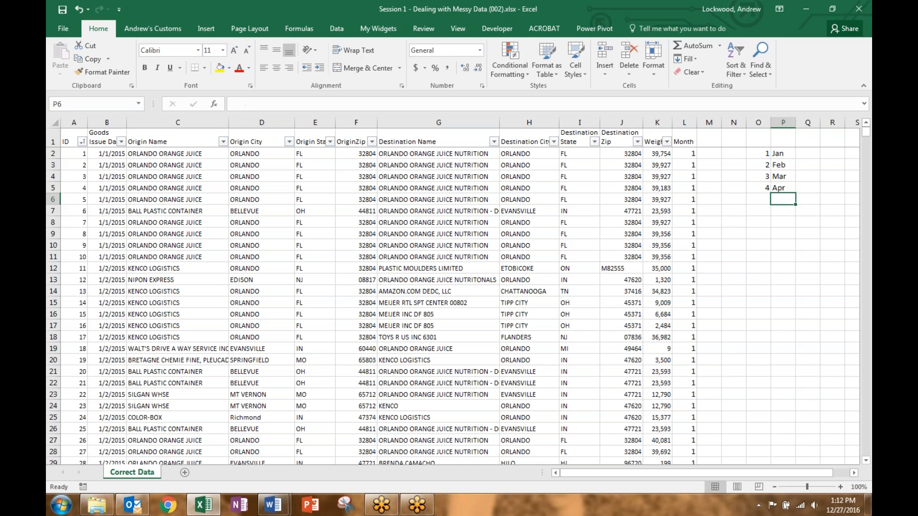
left_click_drag(765, 154, 792, 283)
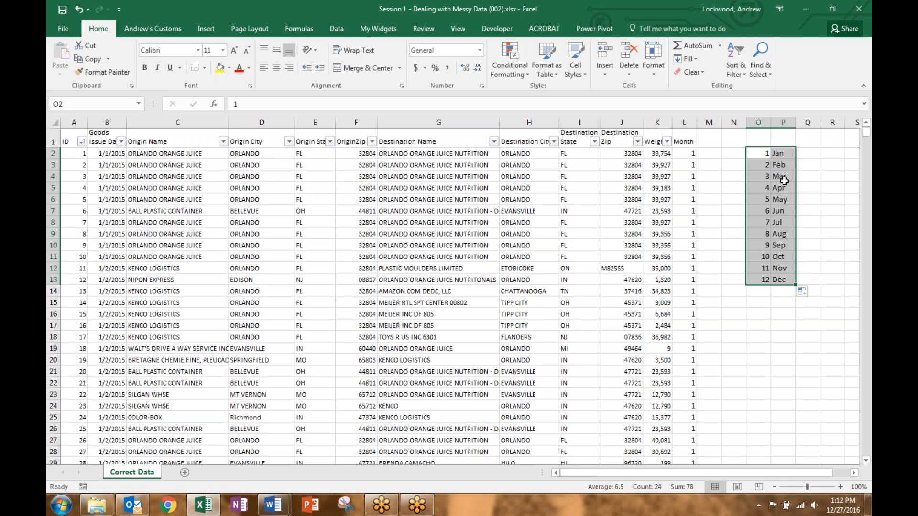
Step: Start a VLOOKUP formula in M2 with lookup value L2 and table range O2:P13
left_click(711, 154)
type("=")
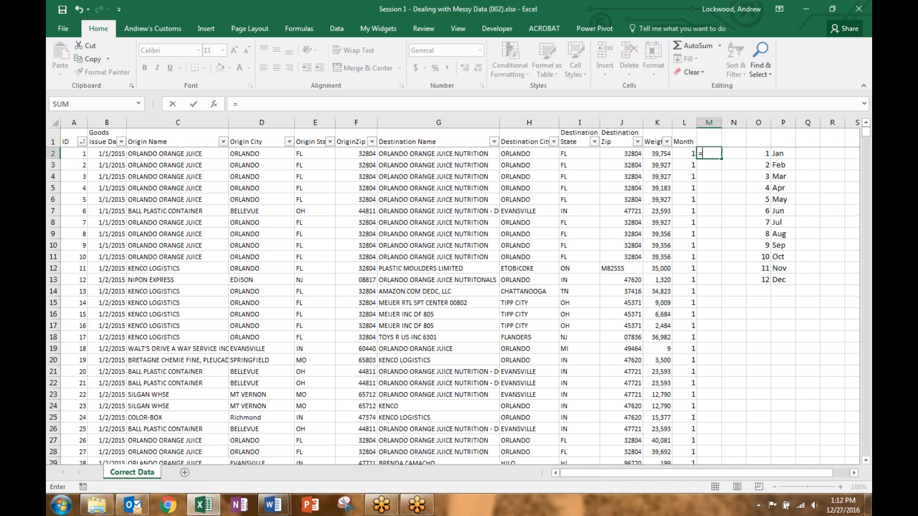
type("V")
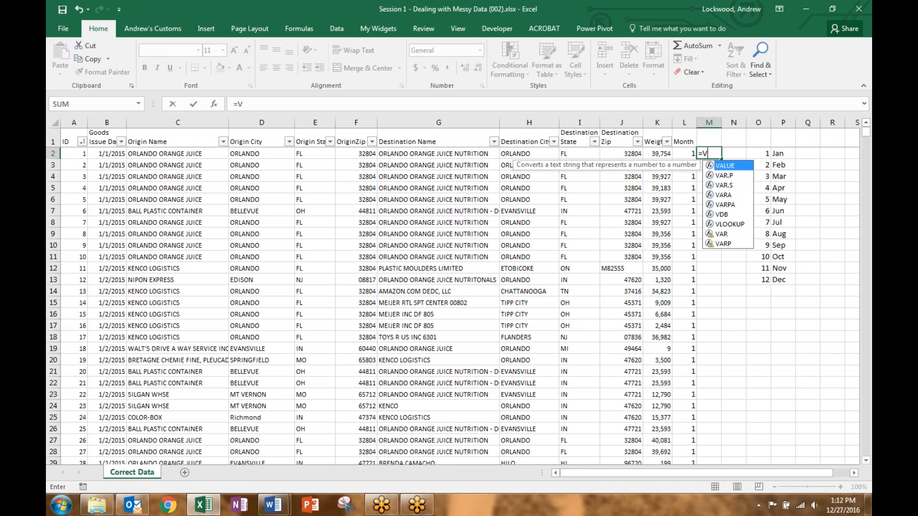
type("LOOK")
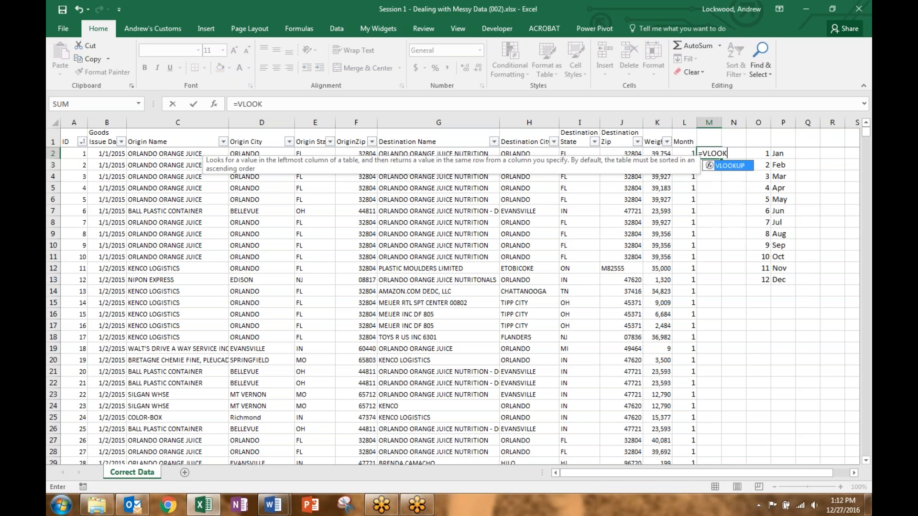
key("Tab")
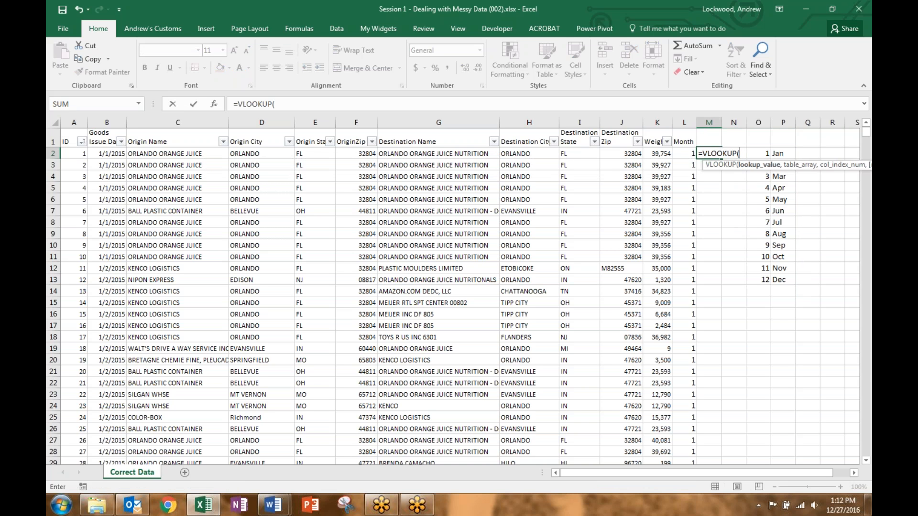
left_click(683, 153)
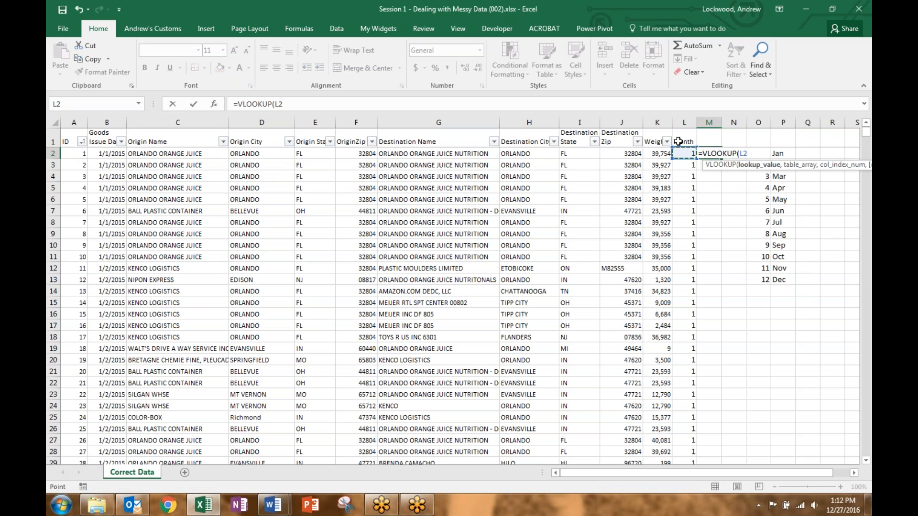
type(",")
left_click_drag(785, 280, 757, 155)
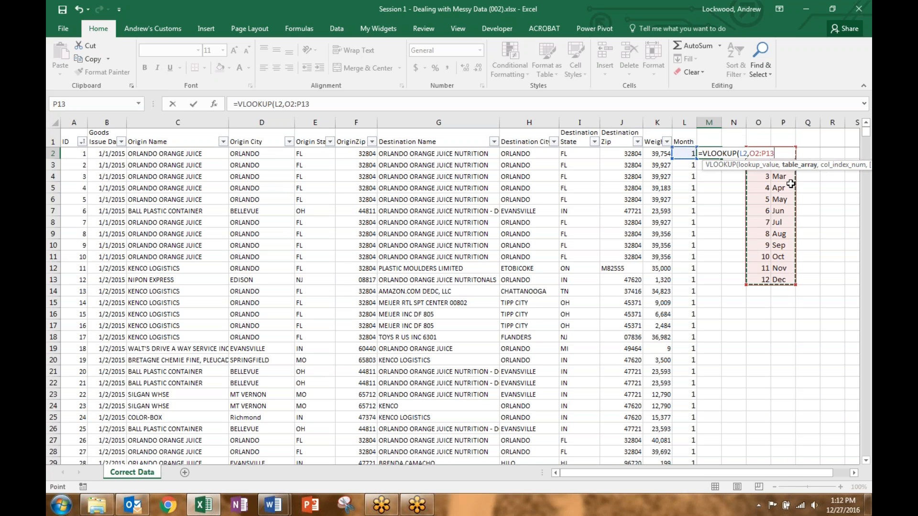
Step: Complete the M2 VLOOKUP with column index 2 and FALSE for exact match, and fill it down column M
type(",")
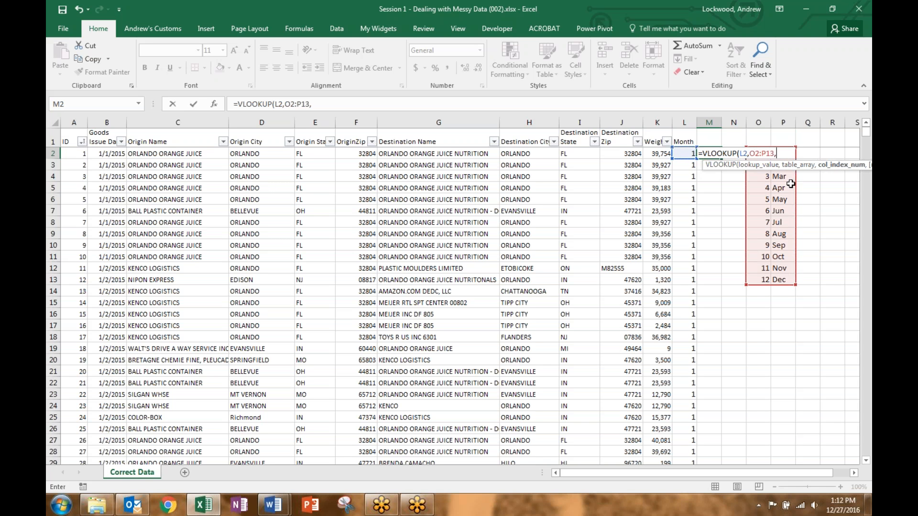
type("2")
key("BackSpace")
type(",")
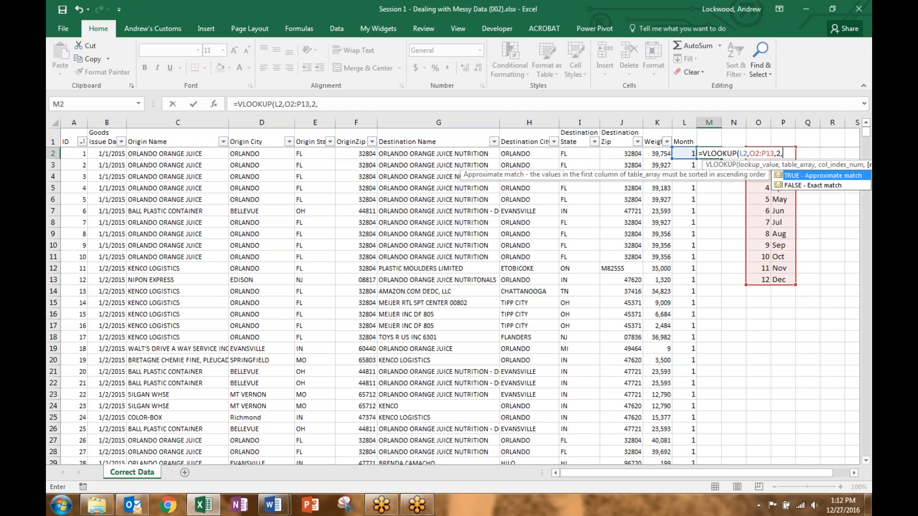
type("FALSE)")
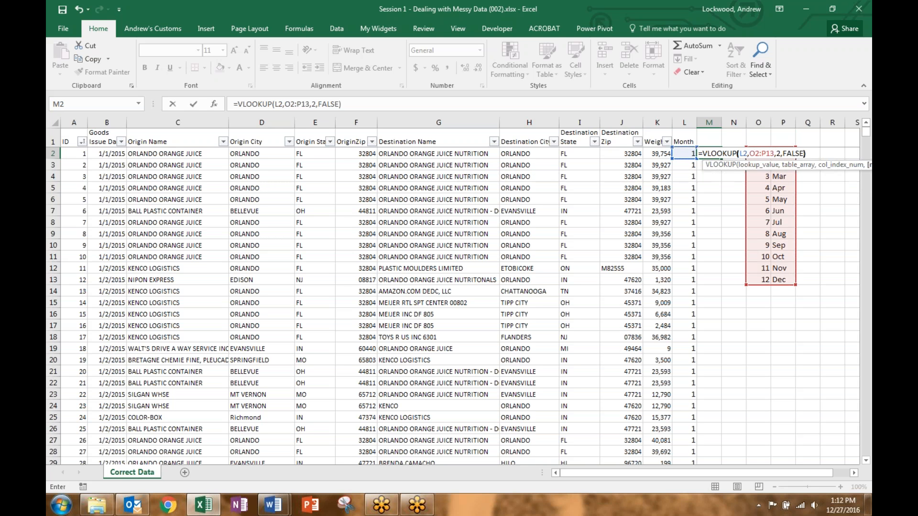
key("Return")
left_click(719, 156)
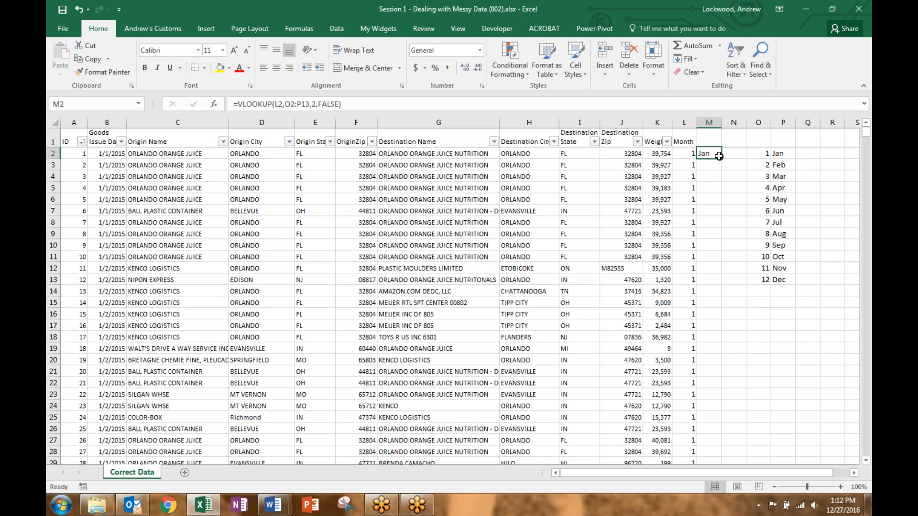
double_click(718, 157)
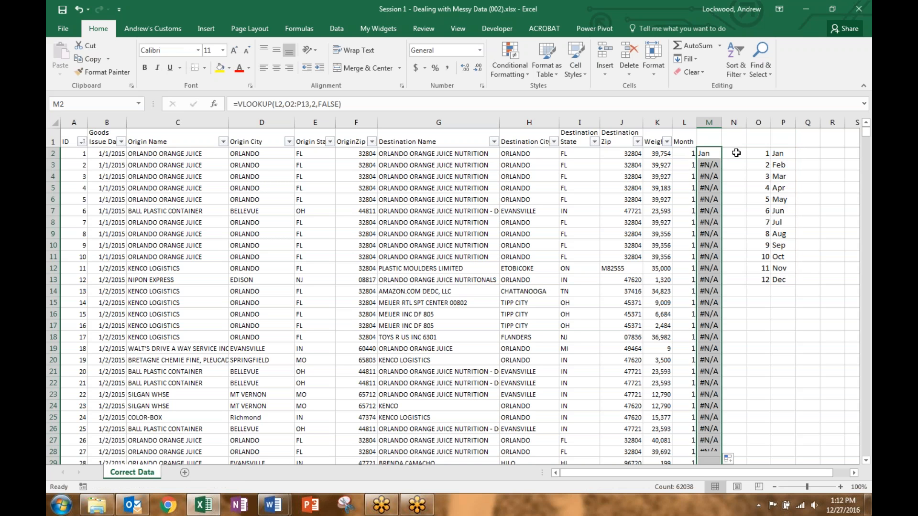
Step: Compare the table ranges used by the VLOOKUP formulas in M2 and M3
left_click(712, 166)
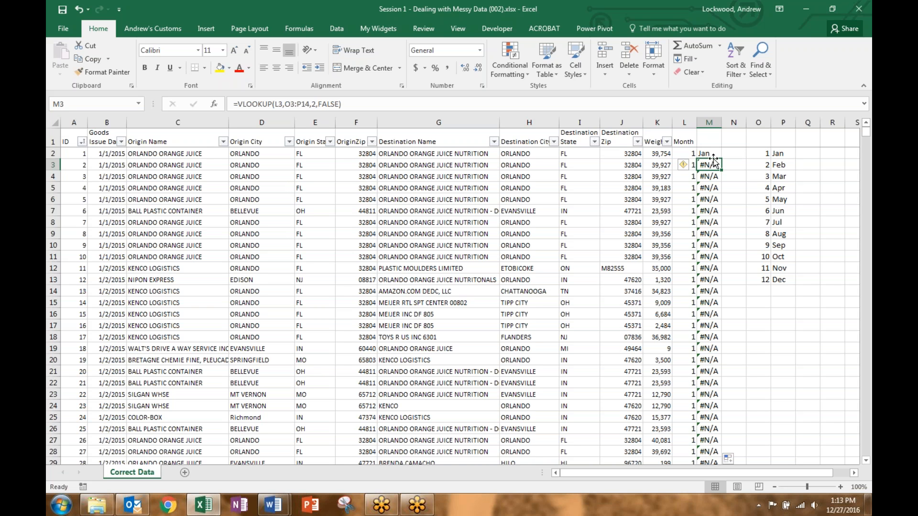
left_click(714, 153)
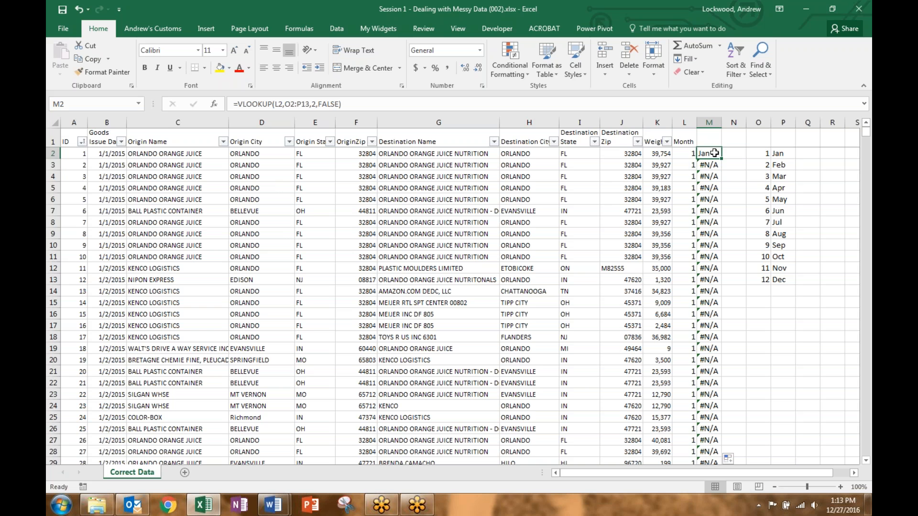
left_click(715, 165)
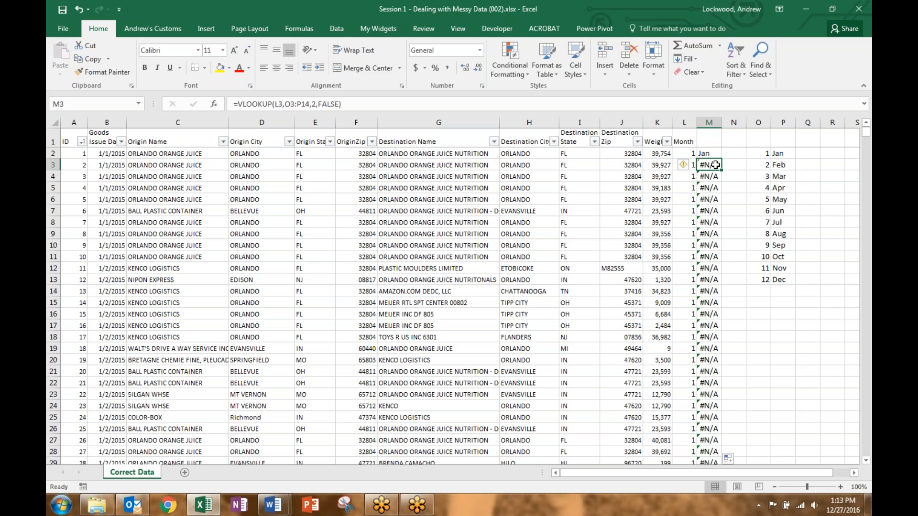
double_click(715, 165)
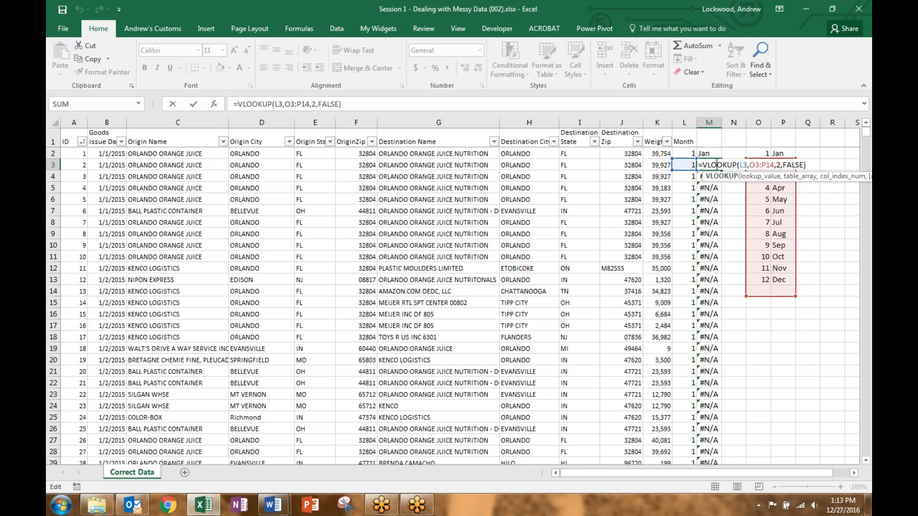
key("Escape")
key("Up")
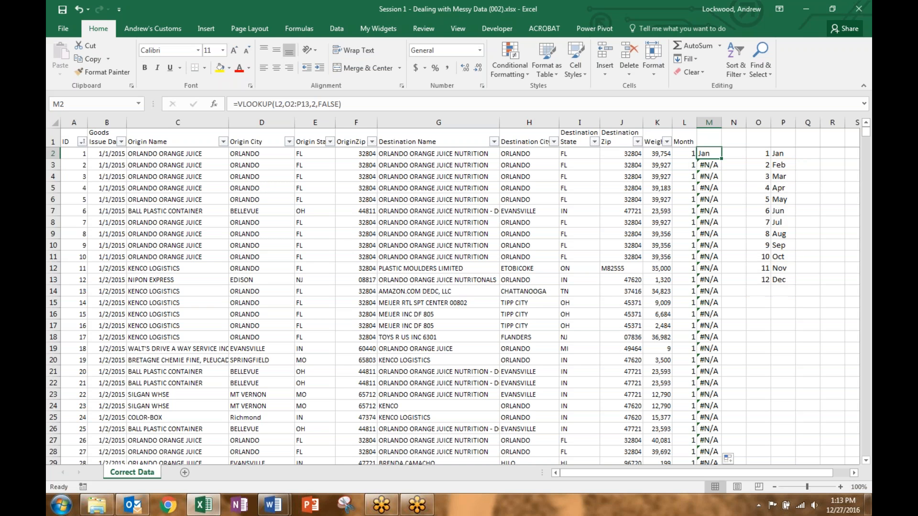
left_click(286, 105)
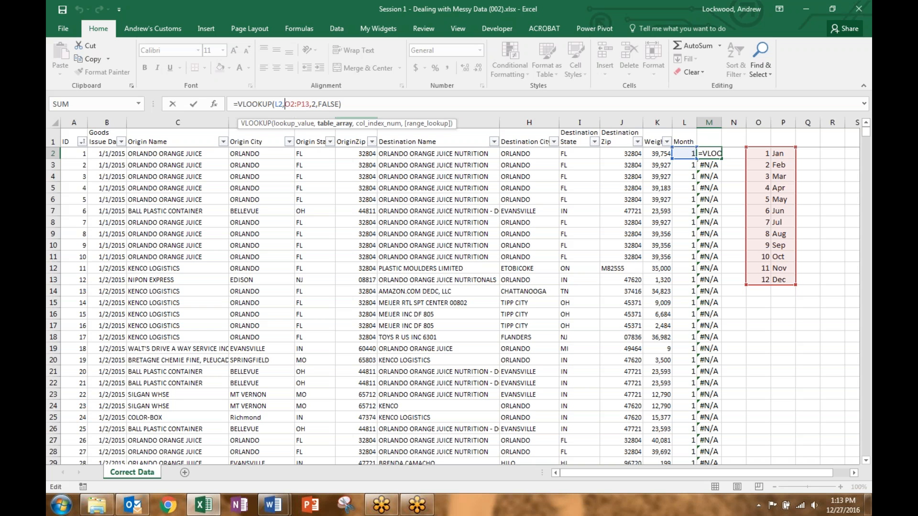
key("F4")
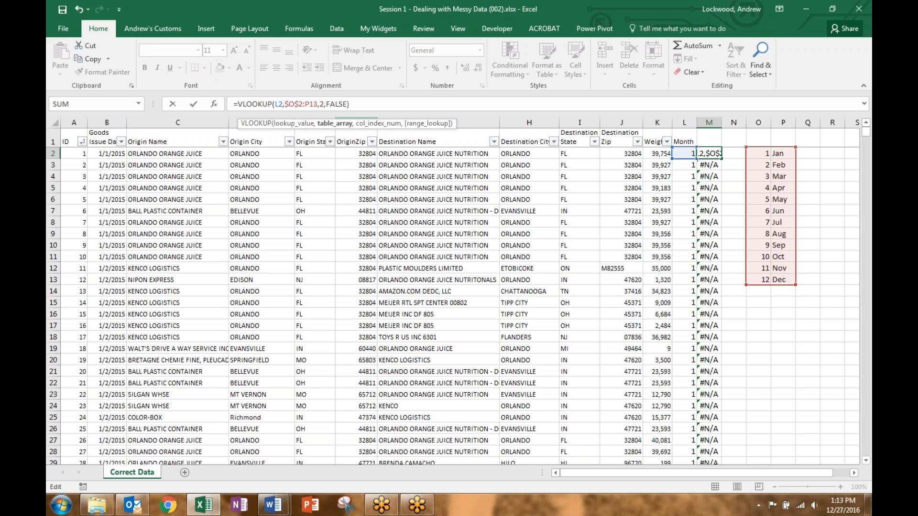
key("Right")
key("Right")
key("F4")
key("BackSpace")
key("Left")
key("BackSpace")
key("Left")
key("Left")
key("BackSpace")
key("Left")
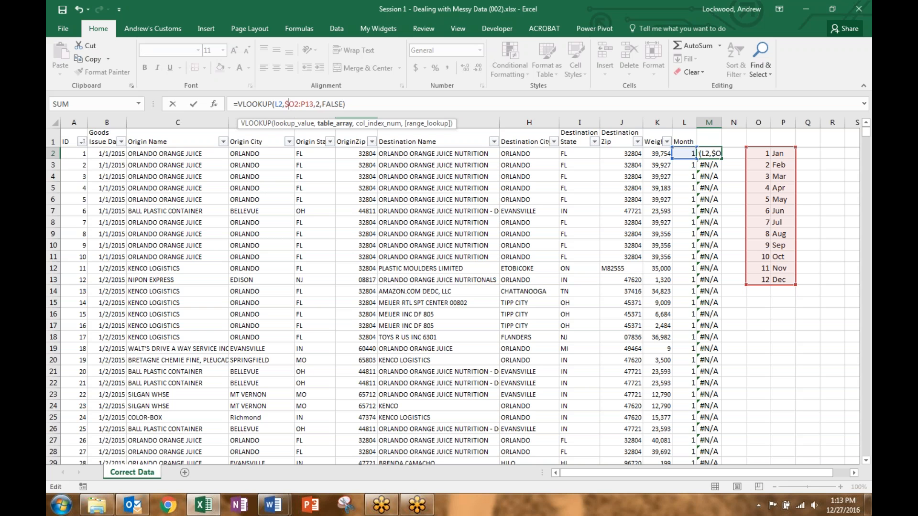
key("BackSpace")
key("Right")
key("Right")
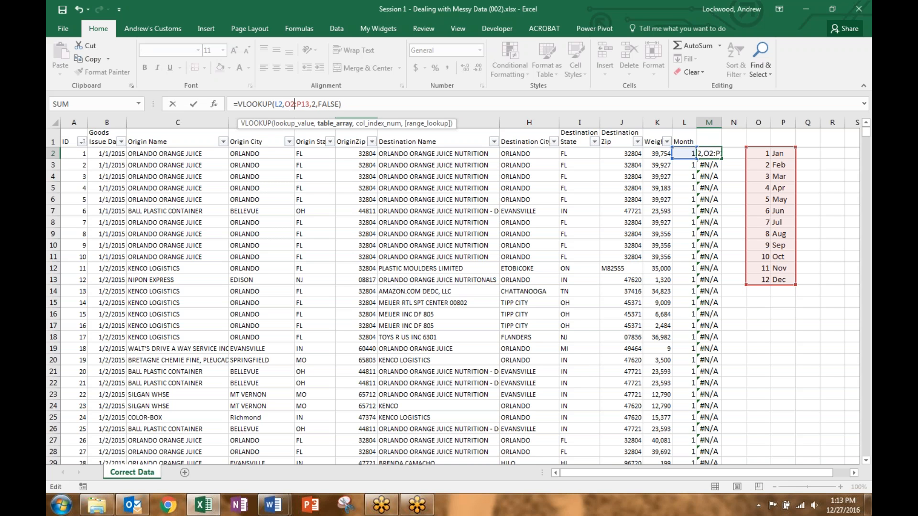
Step: Make the table range in M2's VLOOKUP absolute as $O$2:$P$13 and enter the formula
key("F4")
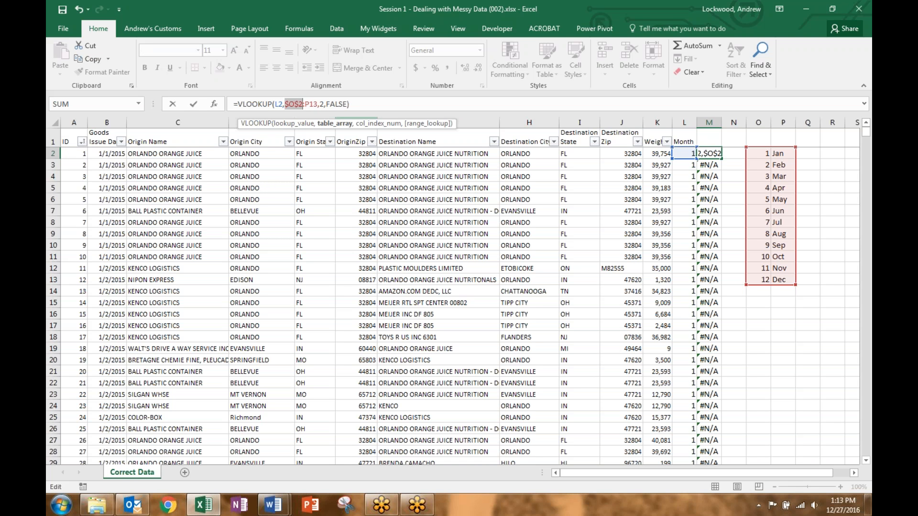
key("Right")
key("F4")
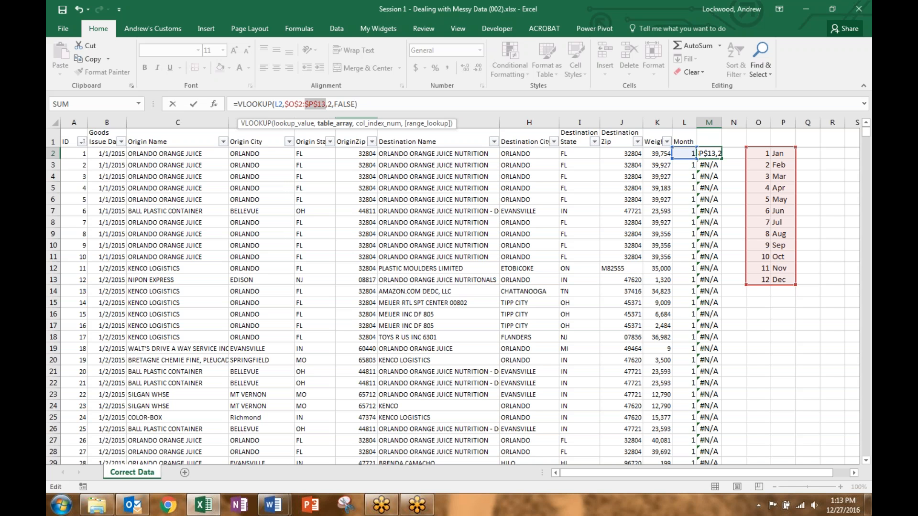
key("ctrl+Return")
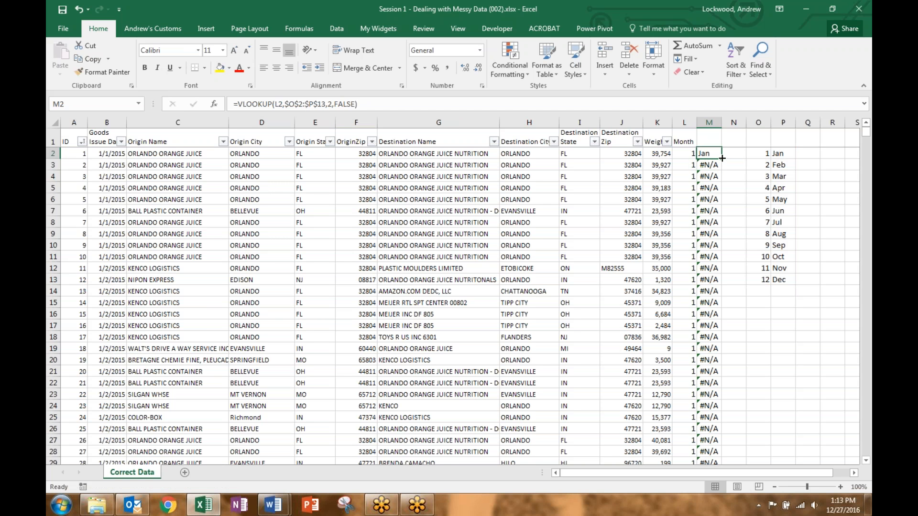
Step: Fill M2's VLOOKUP with the absolute range down column M and review the month names in the rows below
double_click(722, 157)
scroll(736, 203, "down", 7)
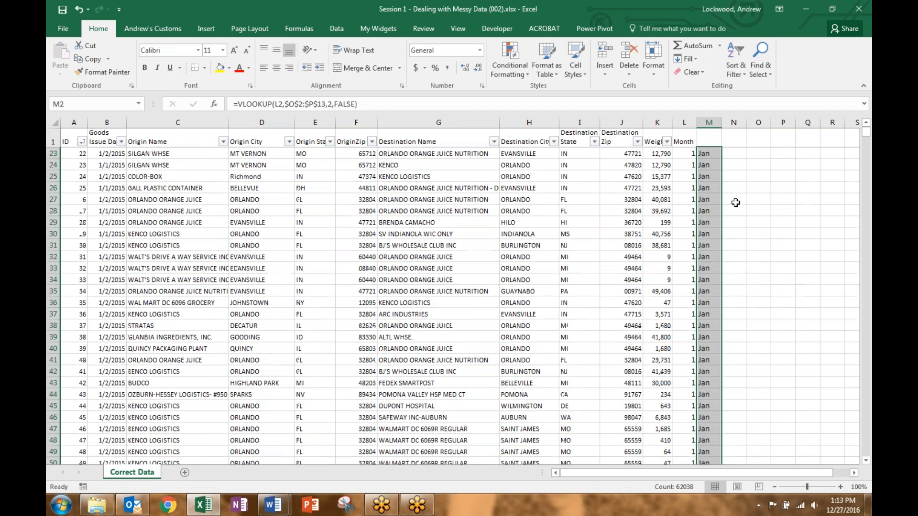
scroll(735, 203, "down", 7)
mouse_move(866, 133)
left_mouse_down()
mouse_move(868, 173)
mouse_move(866, 132)
left_mouse_up()
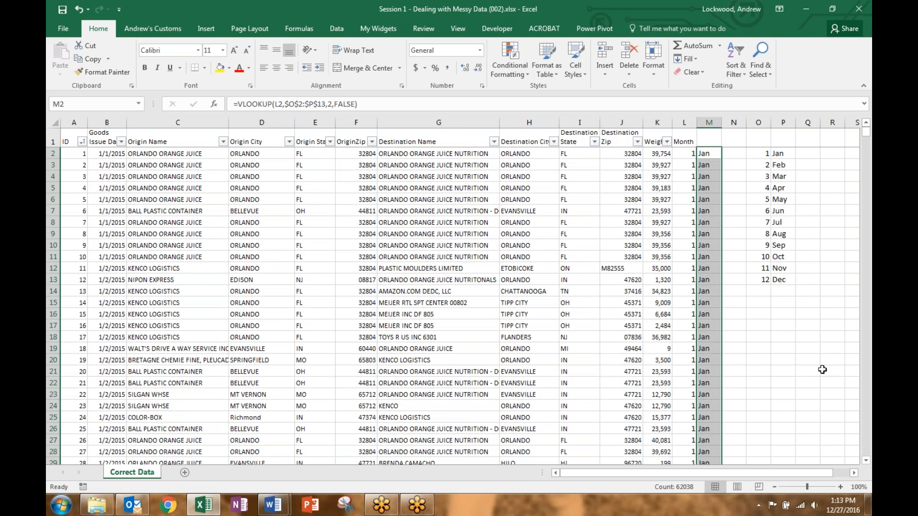
Step: Delete column M with its VLOOKUP month names from the sheet
left_click(853, 473)
left_click(854, 472)
left_click(854, 472)
left_click(854, 472)
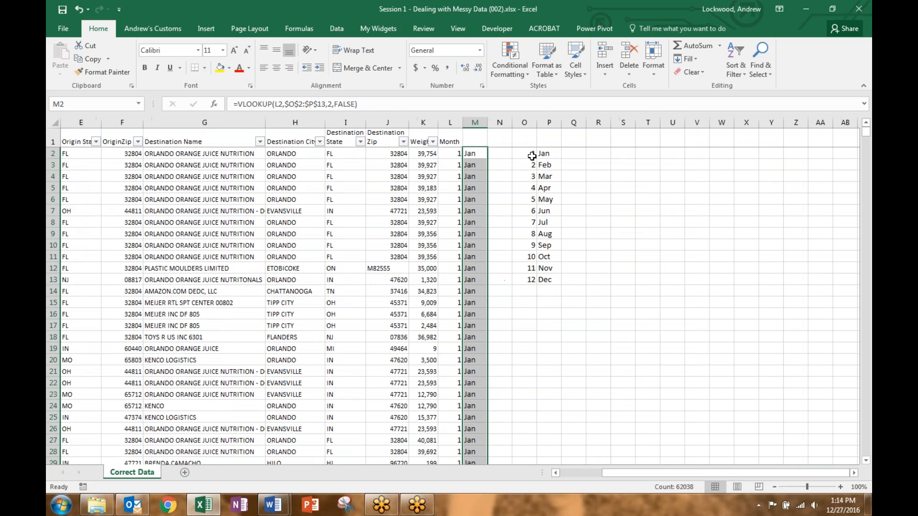
left_click(475, 122)
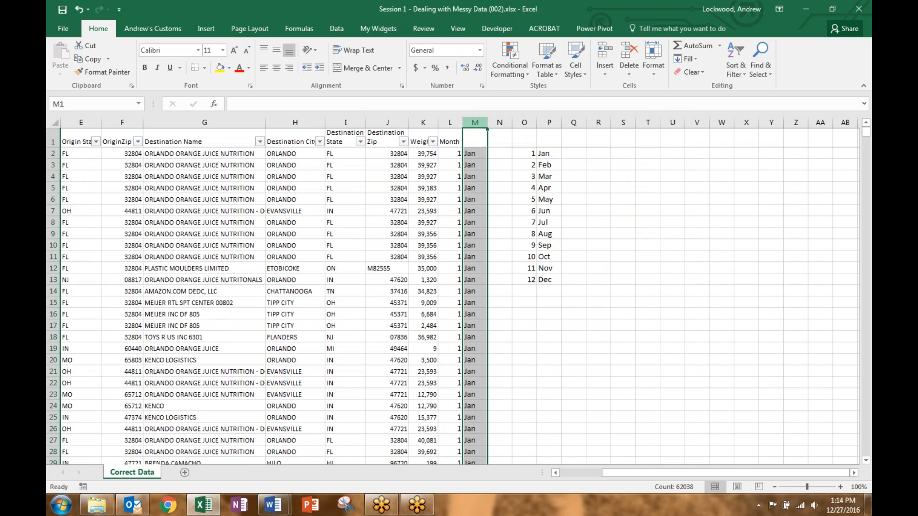
right_click(473, 120)
left_click(503, 214)
Step: Copy the month lookup table N2:O13 and paste it transposed at Q2
left_click_drag(504, 154, 526, 278)
right_click(526, 278)
key("Escape")
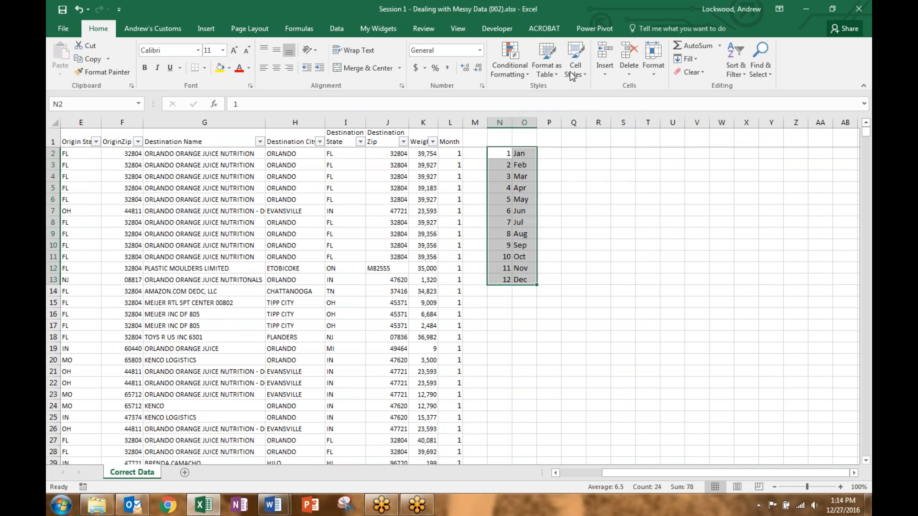
key("ctrl+c")
left_click(566, 152)
right_click(567, 152)
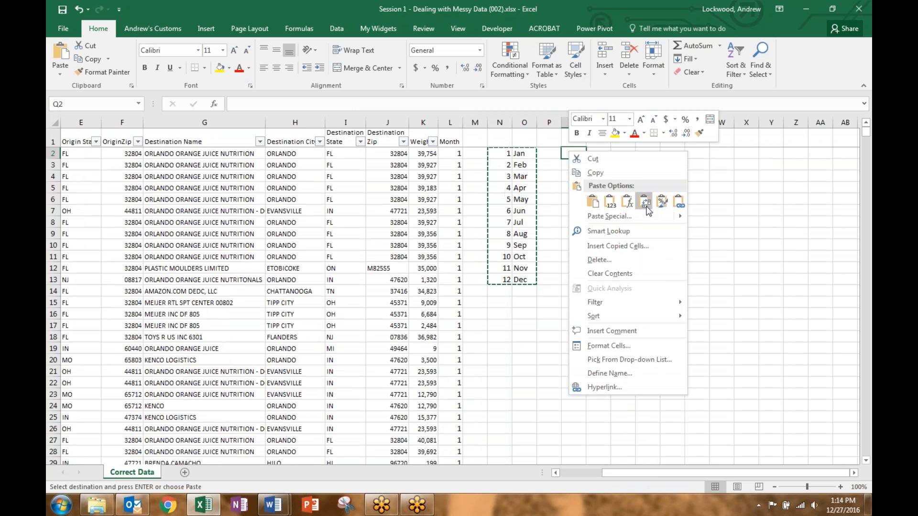
left_click(645, 203)
Step: Delete columns N and O holding the original vertical month table
left_click_drag(524, 122, 499, 122)
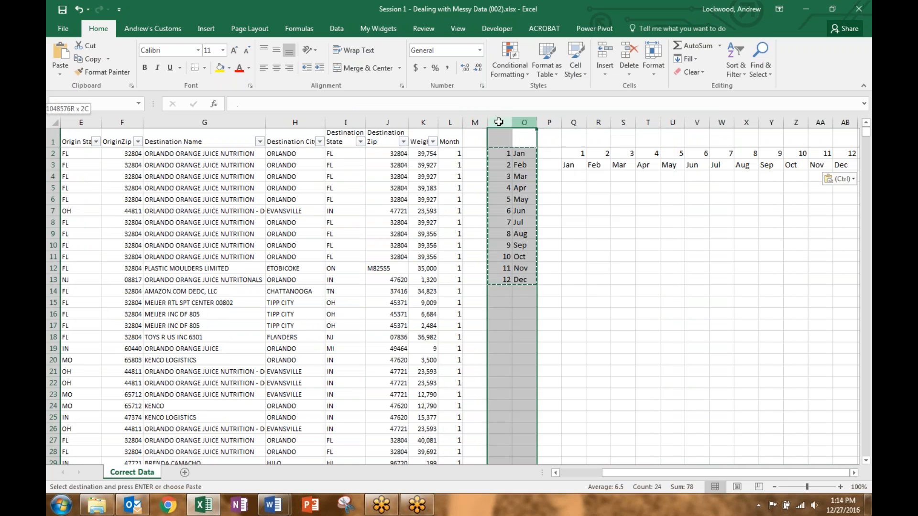
right_click(499, 122)
left_click(545, 209)
left_click(574, 244)
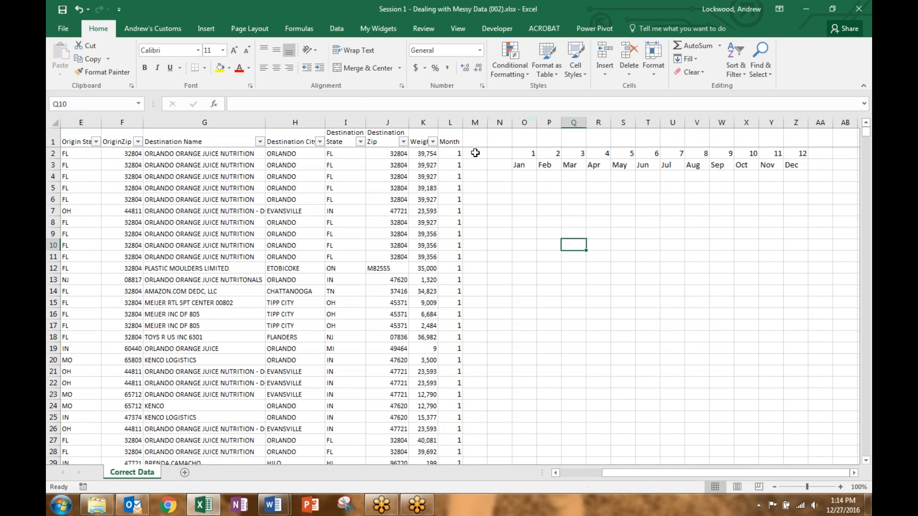
Step: Start an HLOOKUP formula in M2 with L2 as lookup value and O2:Z3 as table range
left_click(474, 153)
type("=HLR")
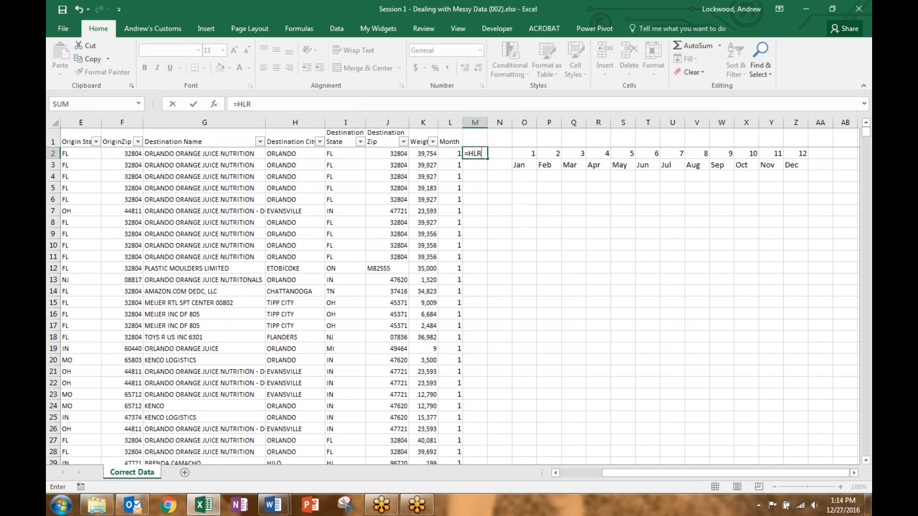
key("BackSpace")
type("OOKUP")
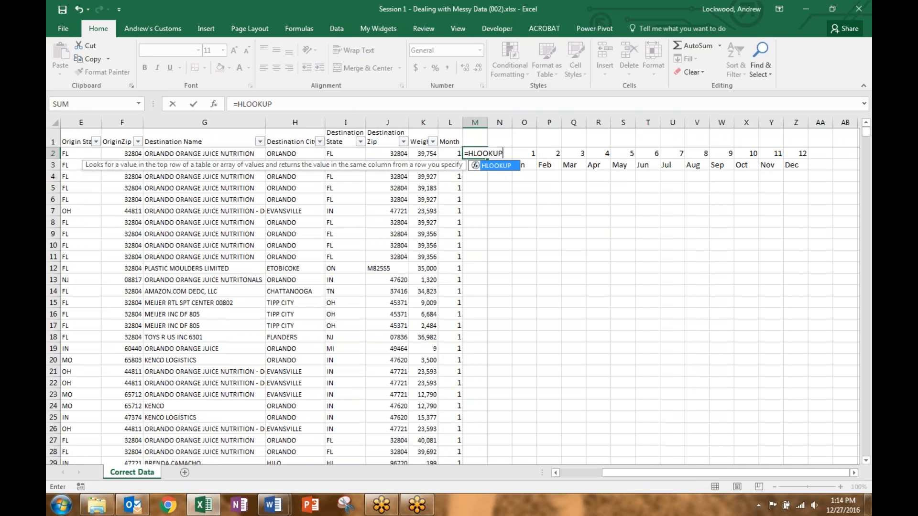
type("(l2,")
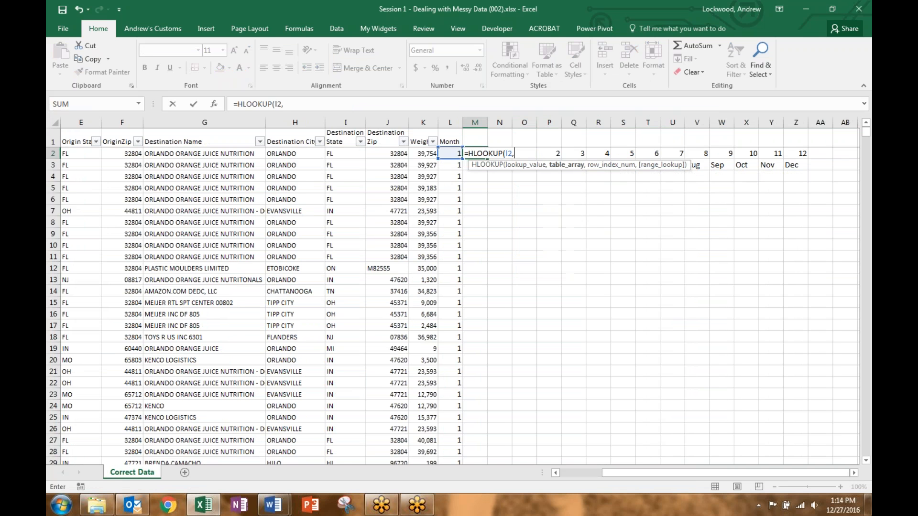
left_click_drag(794, 165, 528, 155)
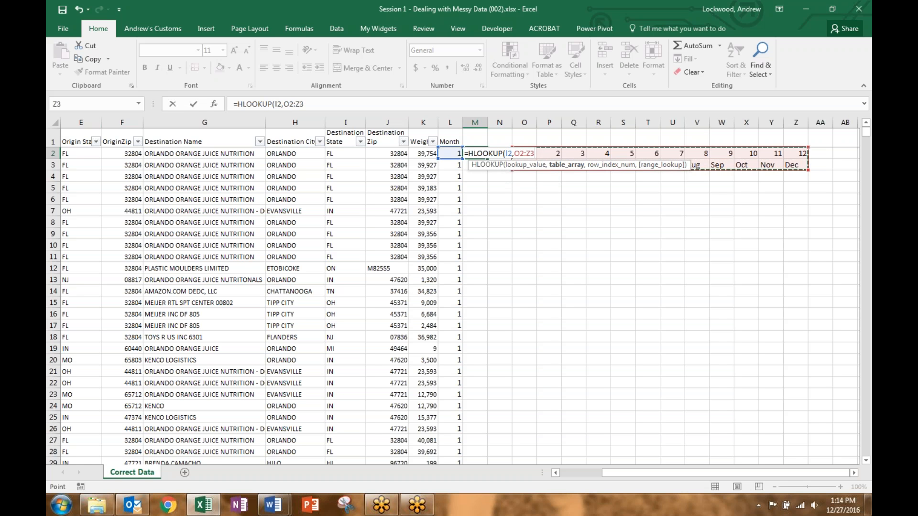
Step: Complete the M2 HLOOKUP with row index 2 and FALSE for exact match, and fill it down column M
type(",2,FA")
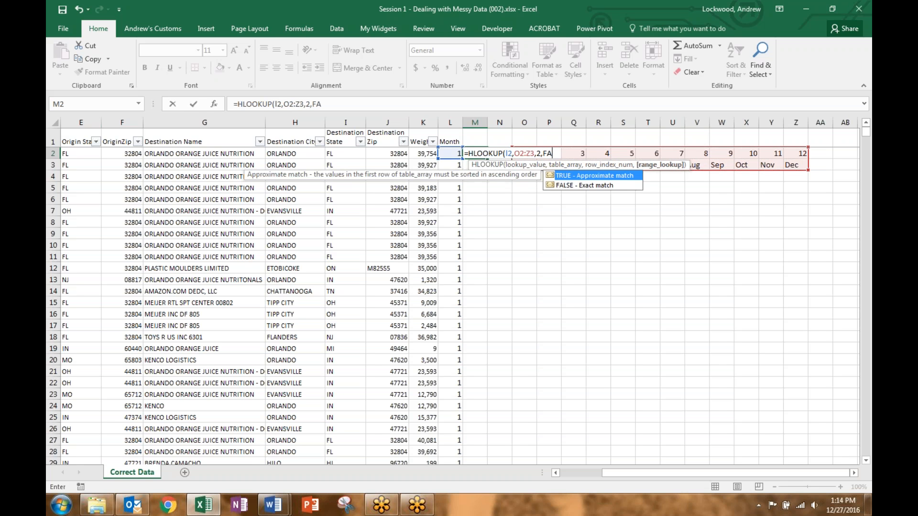
type("LSE)")
key("BackSpace")
key("BackSpace")
type("E)")
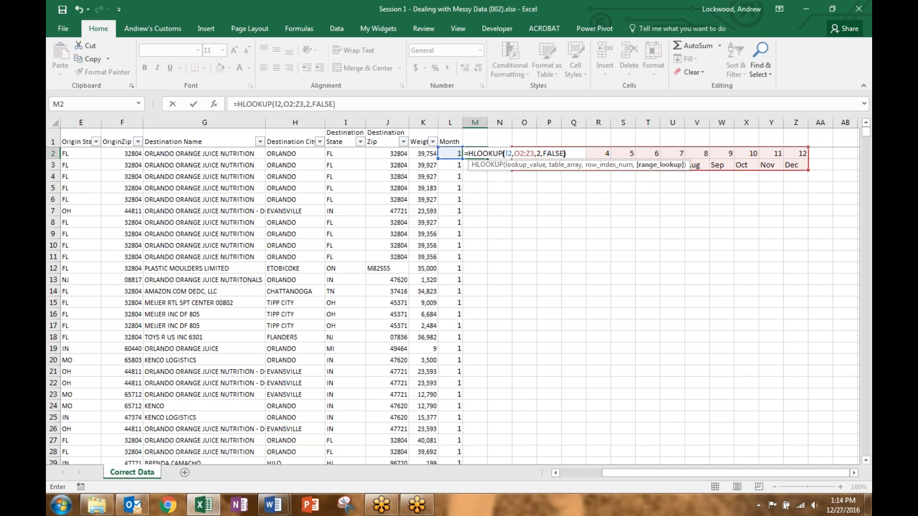
key("Return")
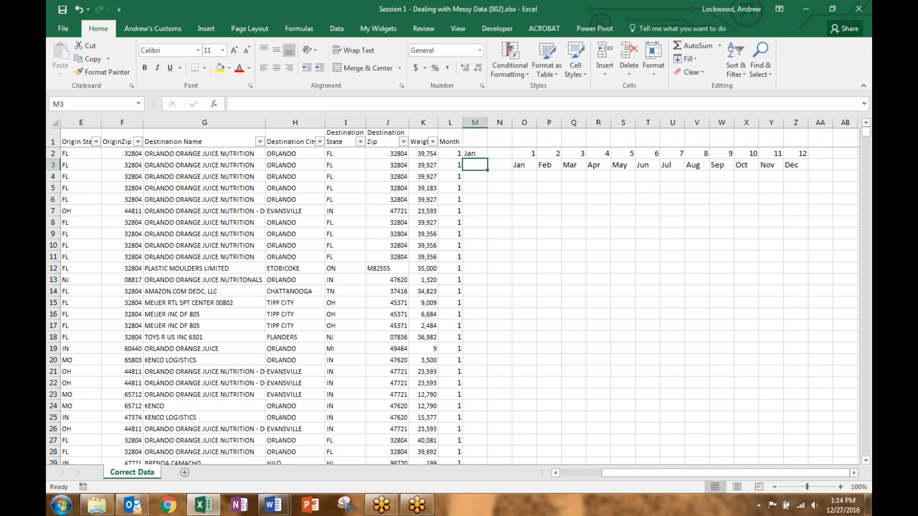
left_click(471, 154)
double_click(487, 159)
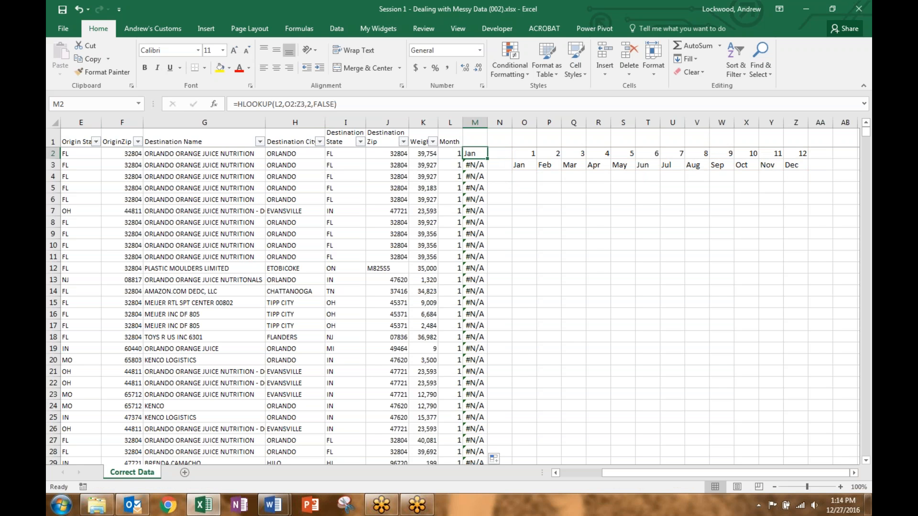
Step: Make the table range in M2's HLOOKUP absolute as $O$2:$Z$3 and fill the formula down column M
left_click(290, 104)
key("F4")
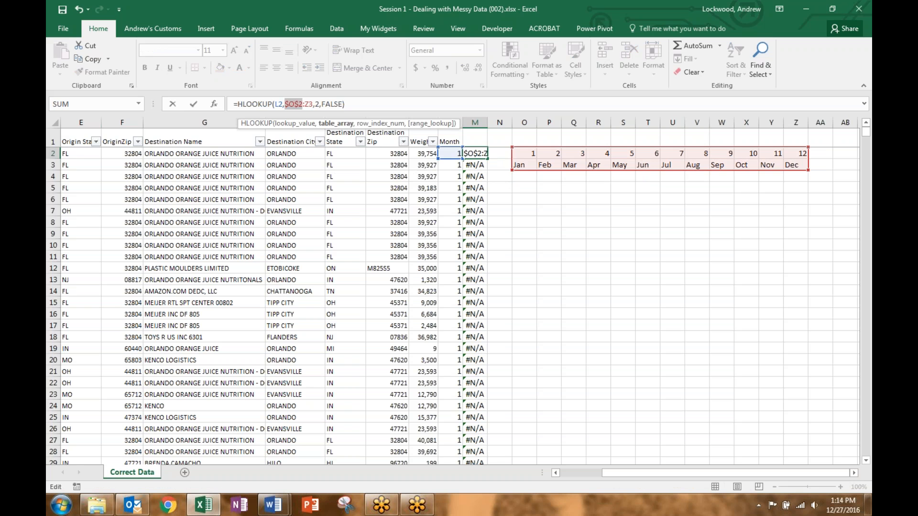
left_click(312, 106)
key("F4")
key("Return")
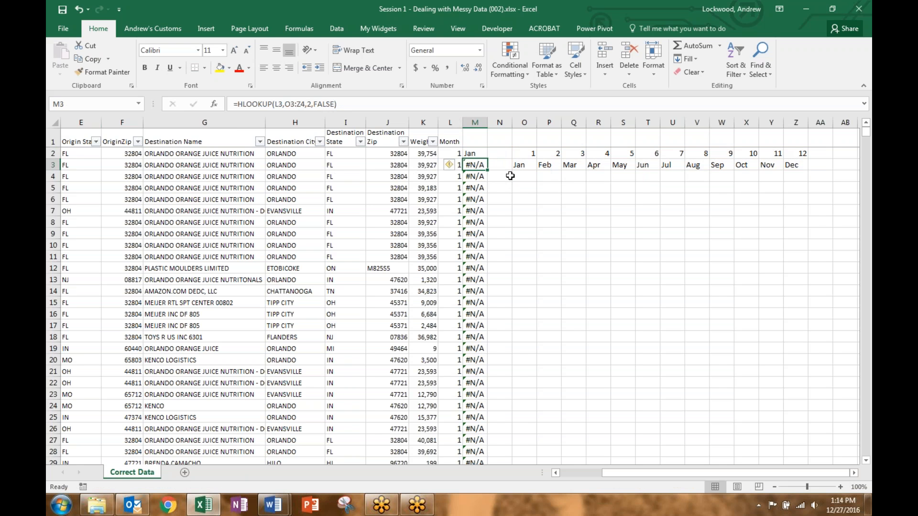
left_click(481, 154)
double_click(489, 159)
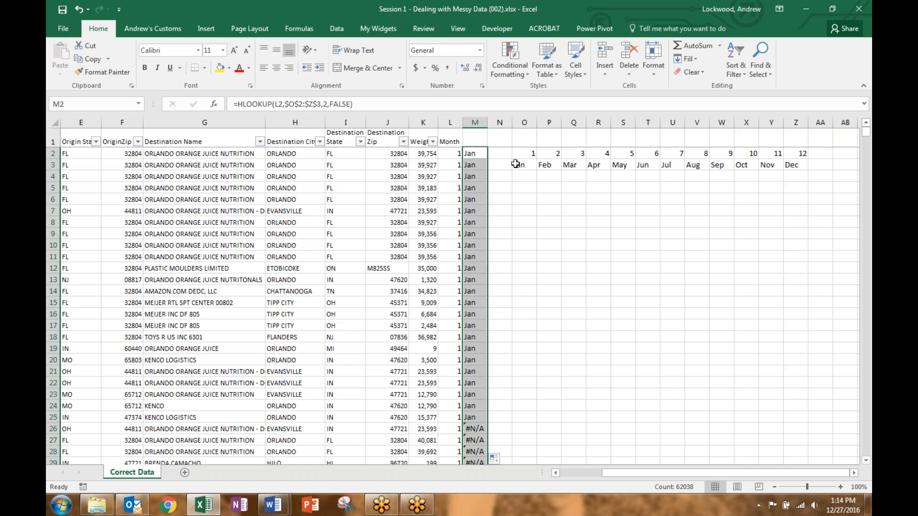
left_click_drag(529, 154, 807, 164)
left_click_drag(528, 154, 549, 293)
left_click(622, 257)
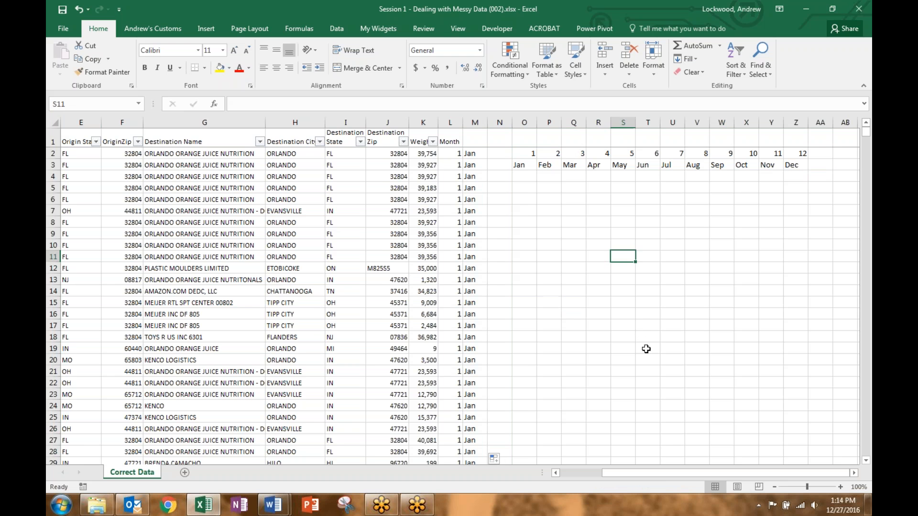
left_click_drag(644, 470, 602, 471)
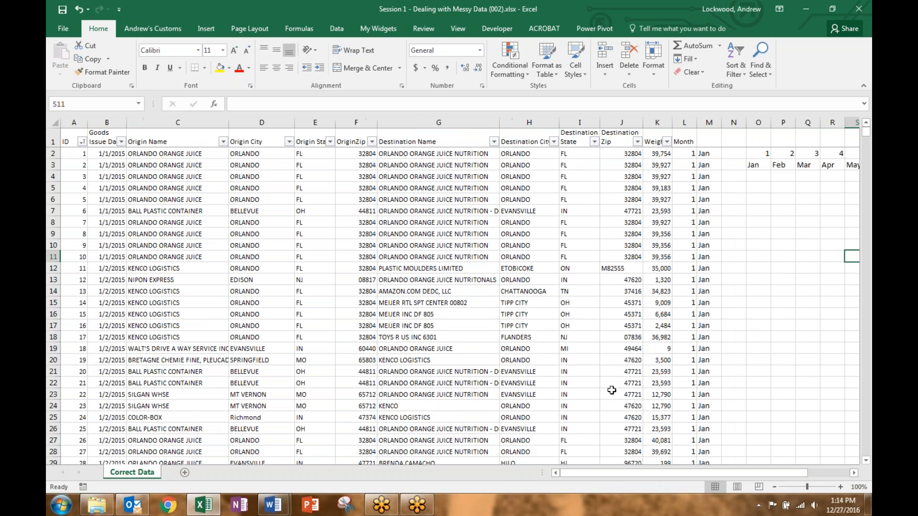